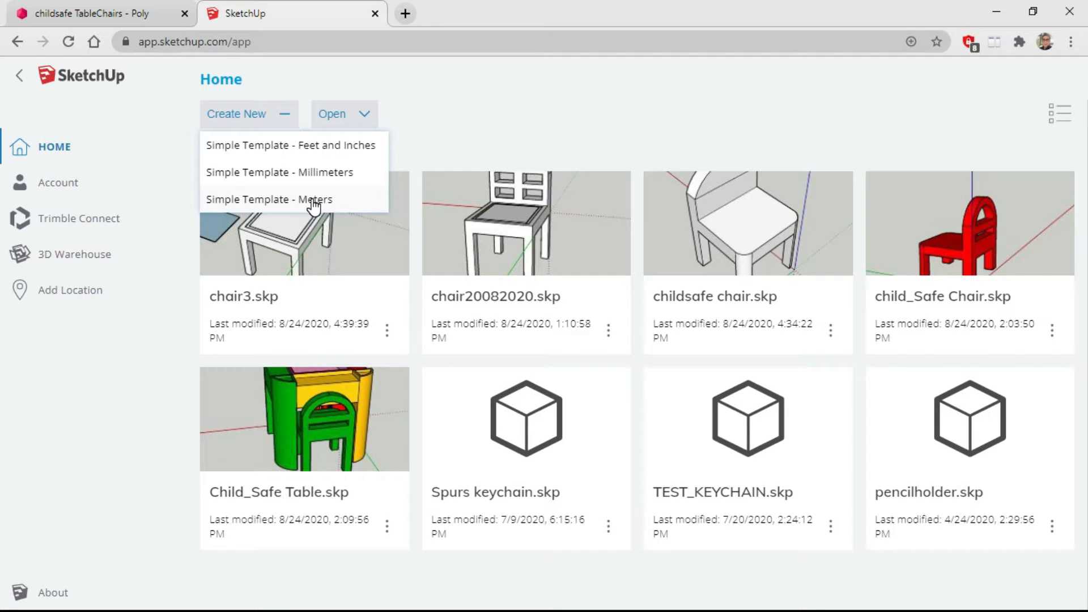
Create a new model from the Simple Template - Meters and delete the default human figure
click(314, 202)
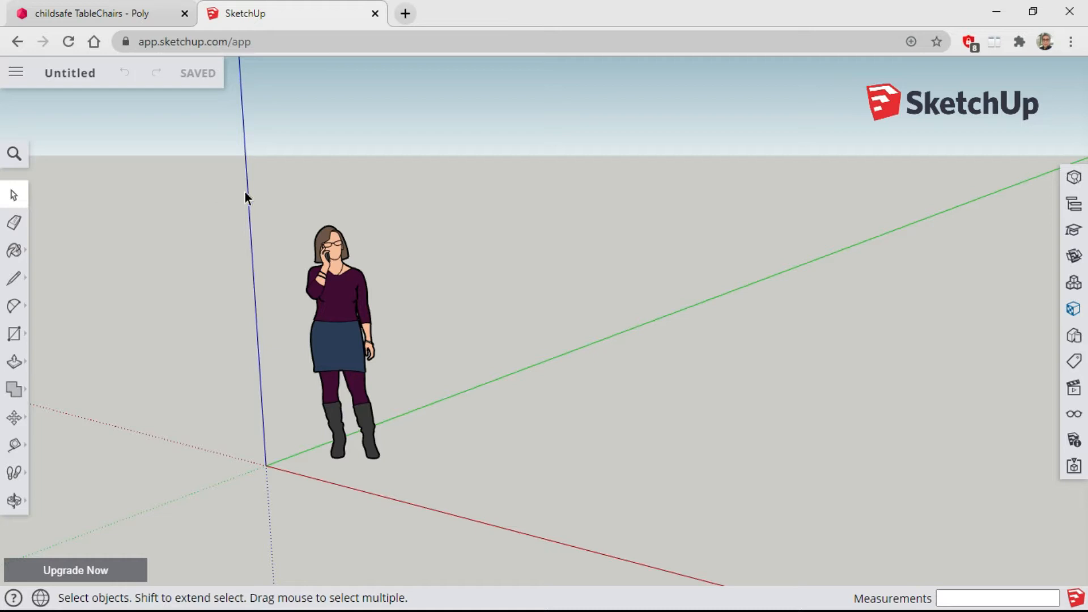
drag(231, 174, 451, 509)
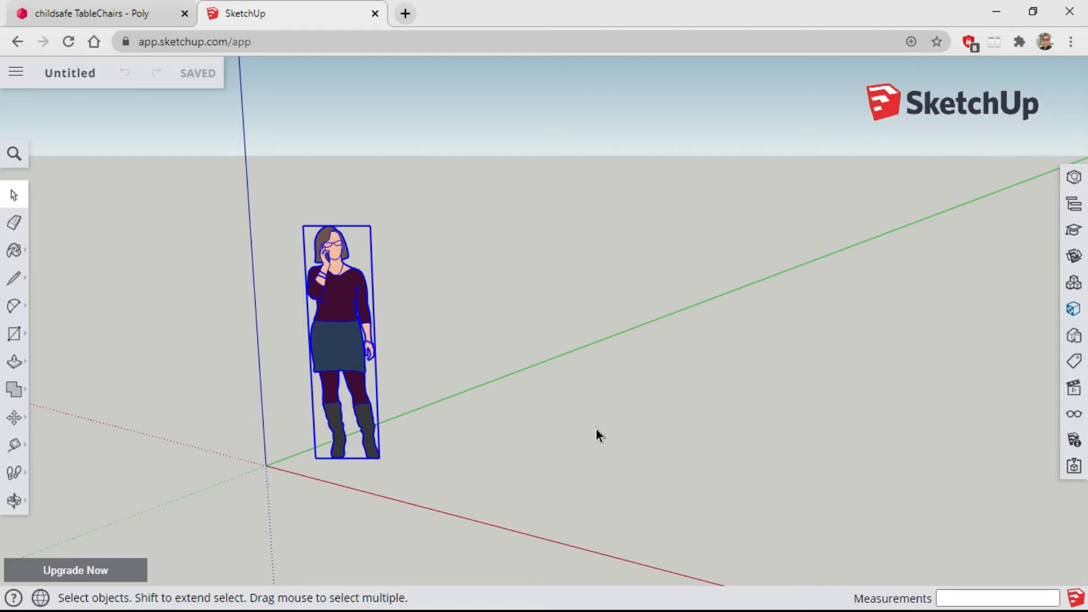
key(Delete)
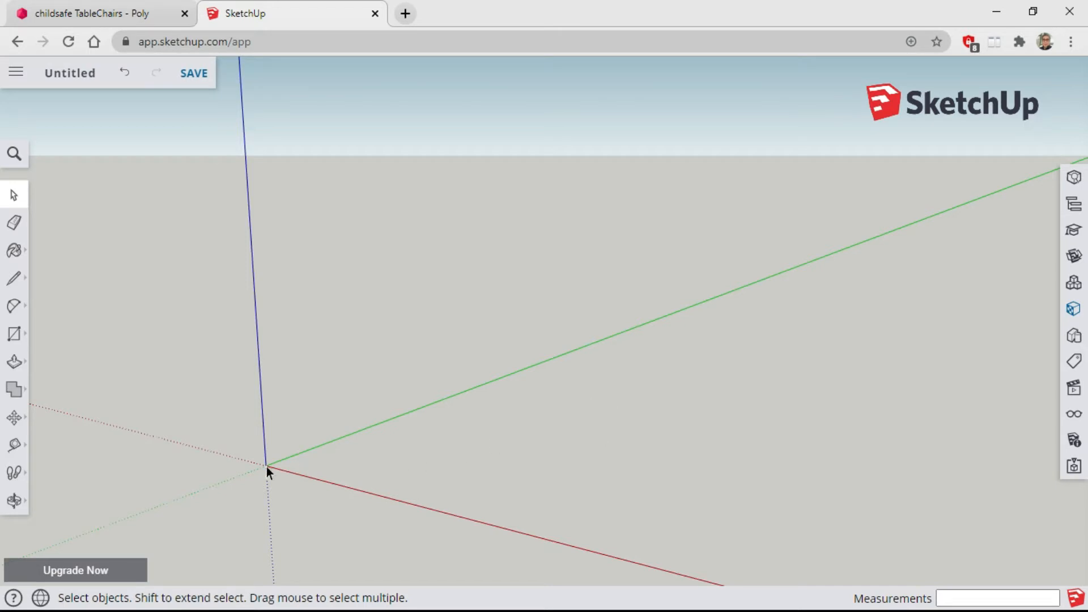
Draw a 20 by 20 m rectangle on the ground plane with its first corner at the origin
click(14, 499)
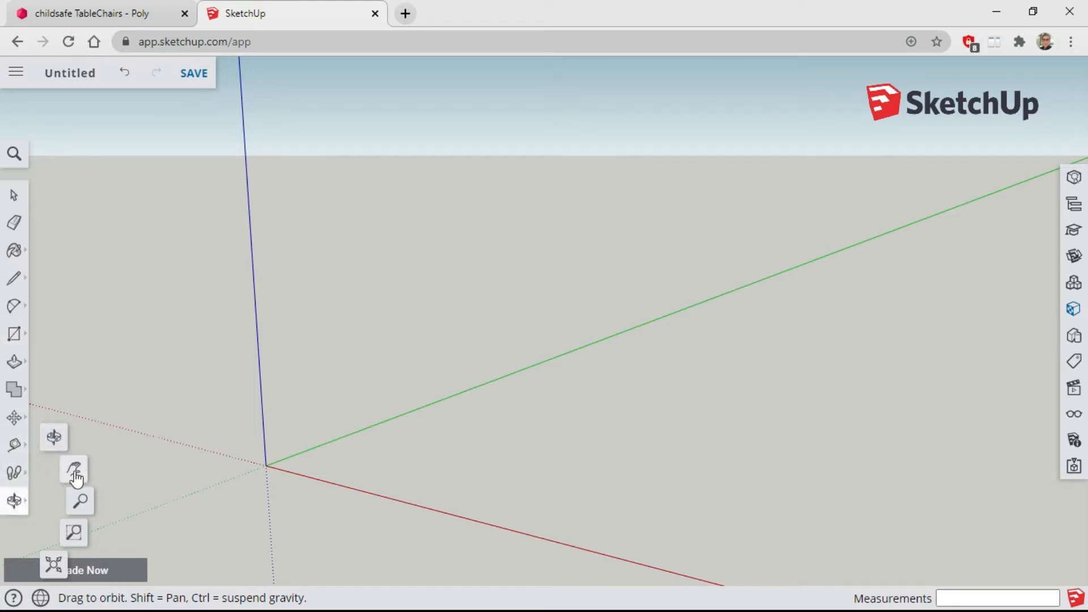
click(15, 505)
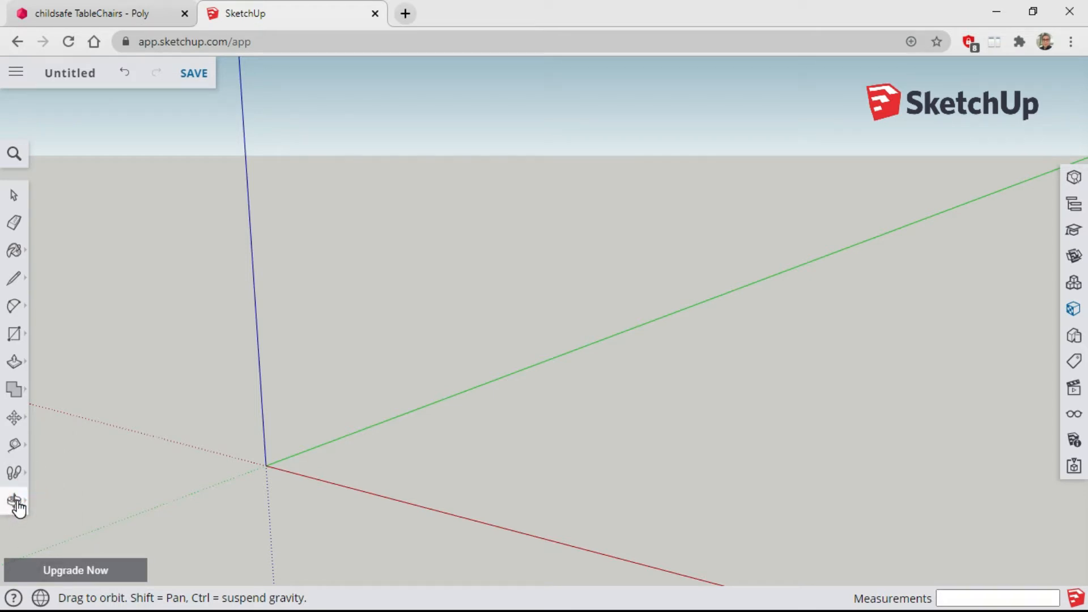
click(20, 500)
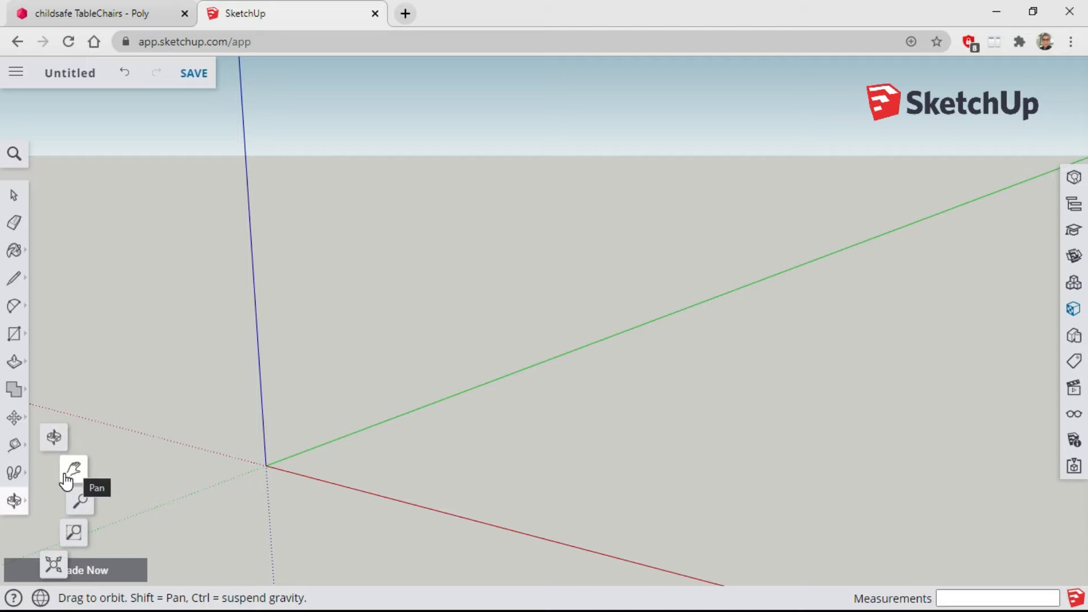
click(54, 570)
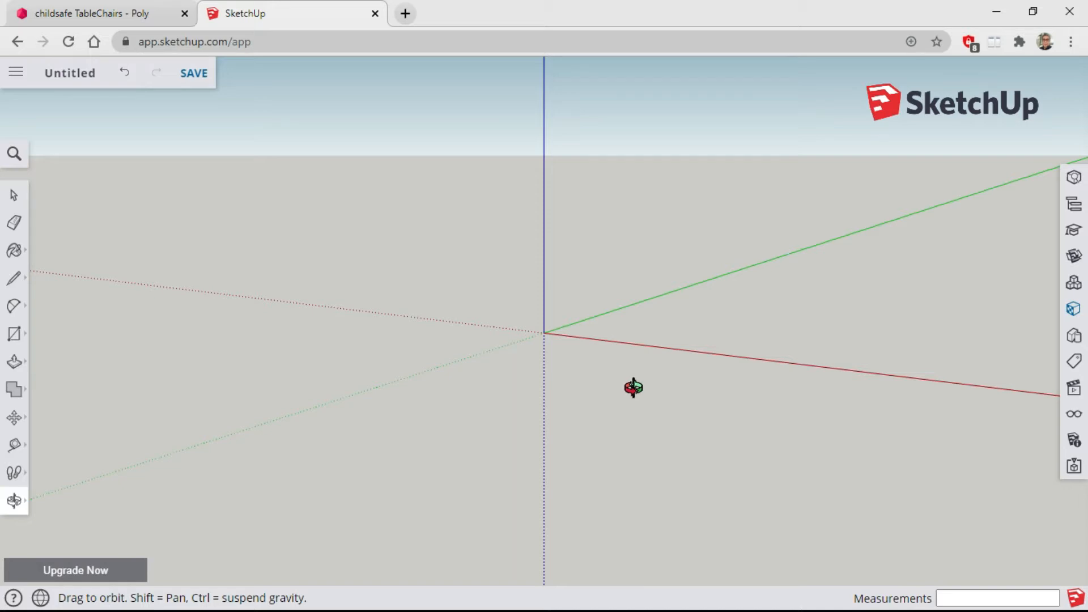
click(16, 337)
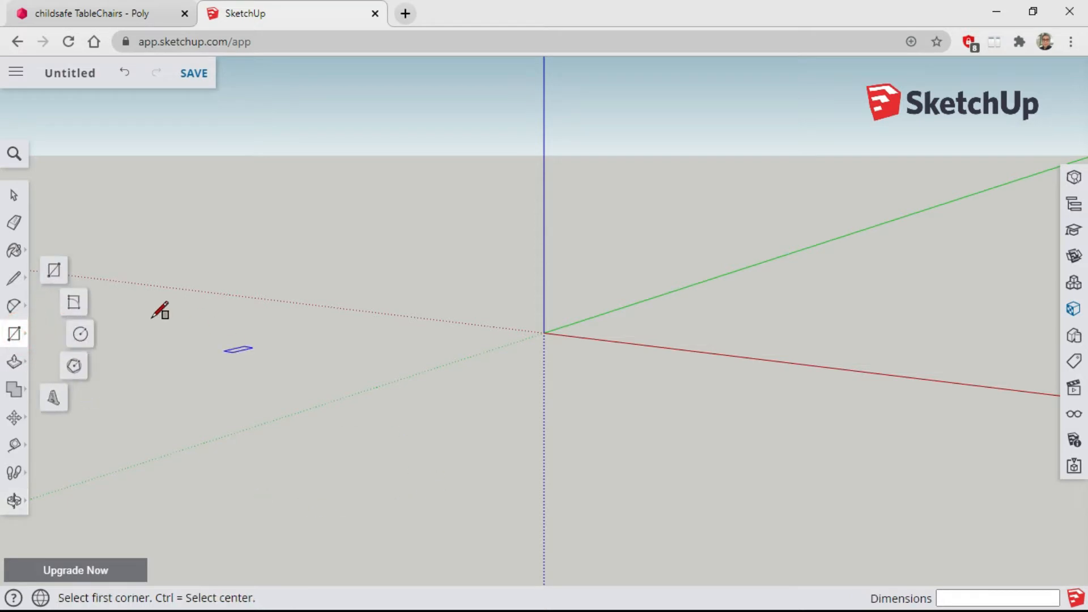
click(55, 270)
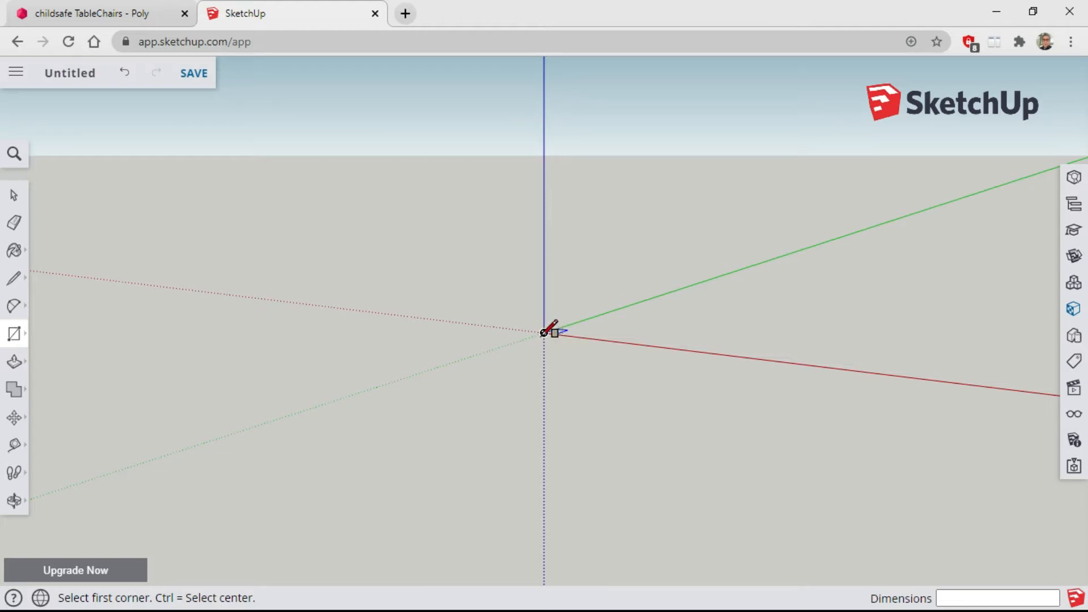
click(545, 331)
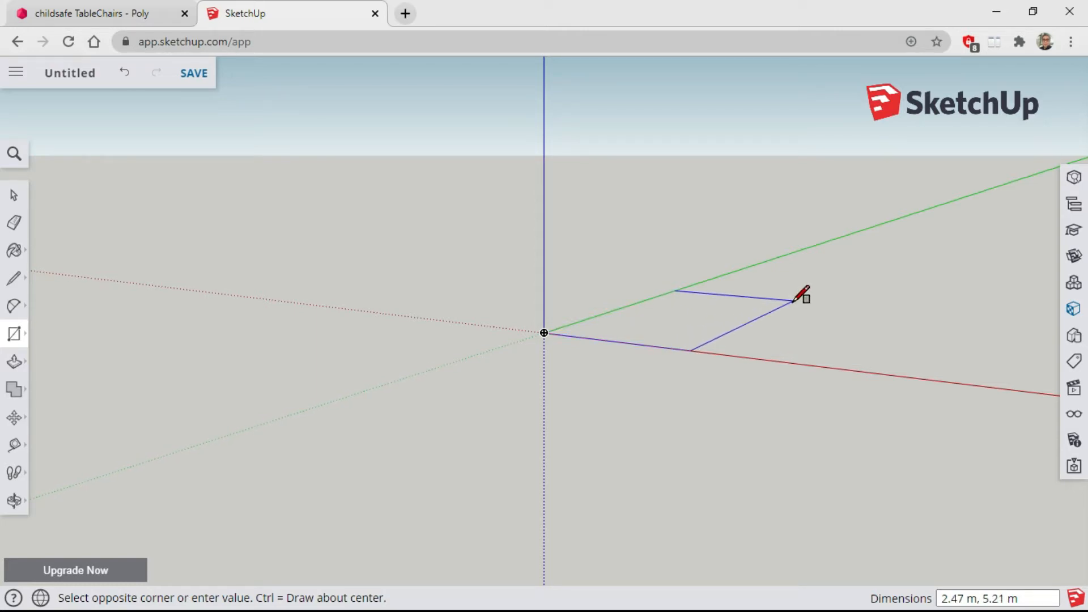
text(20,20)
key(Return)
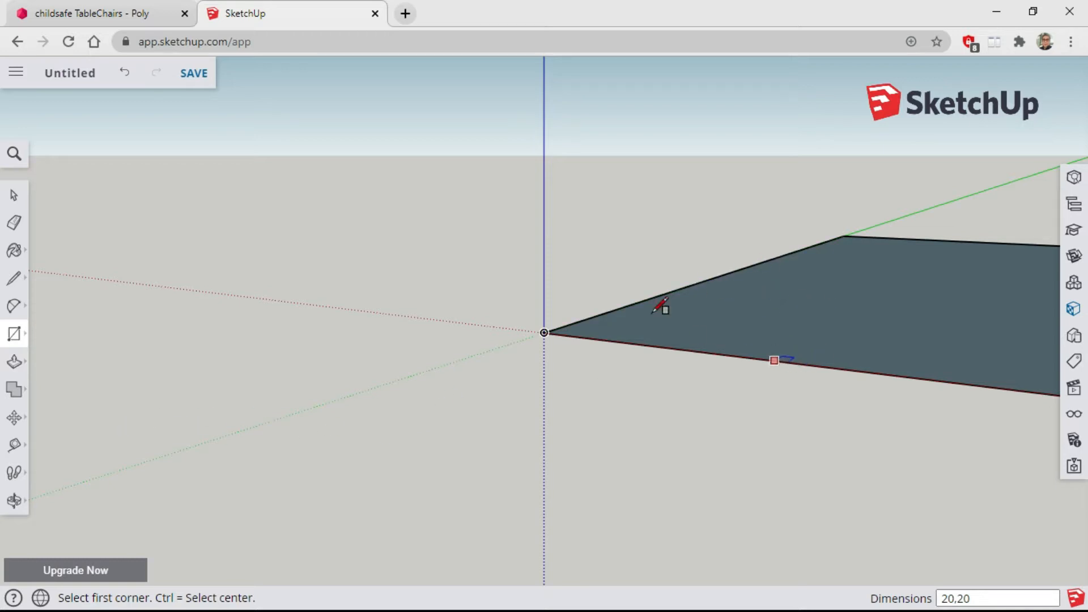
Extrude the square face upward 20 m with Push/Pull to form a cube
click(21, 505)
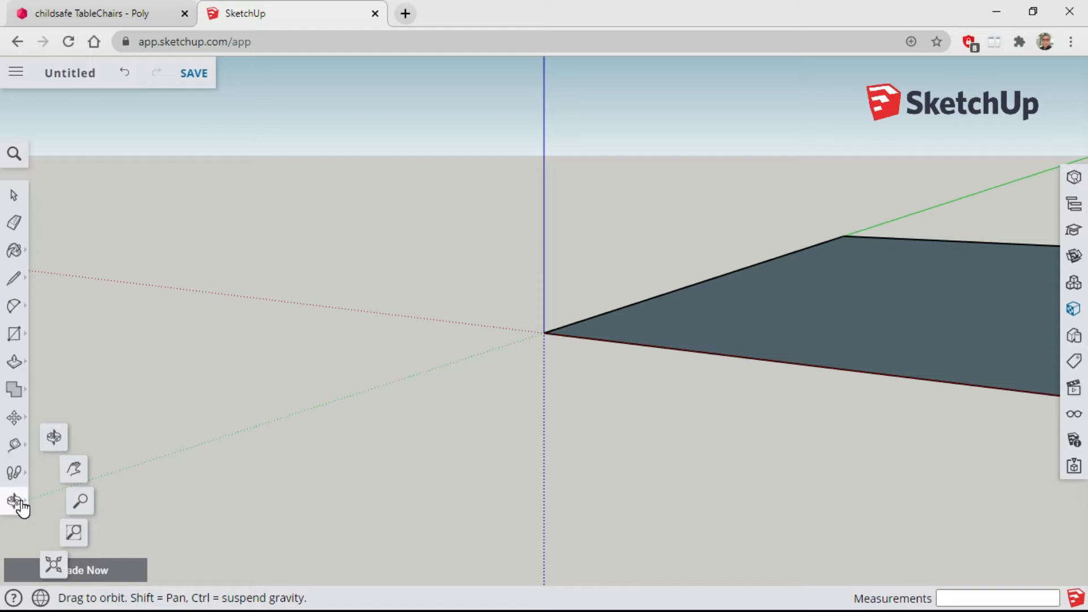
click(54, 565)
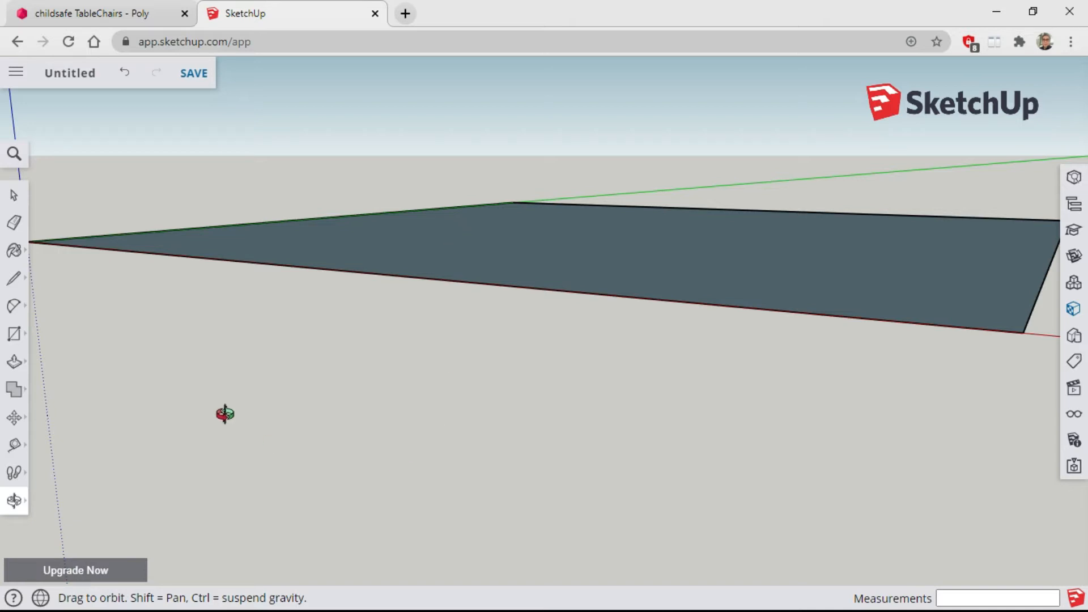
click(19, 502)
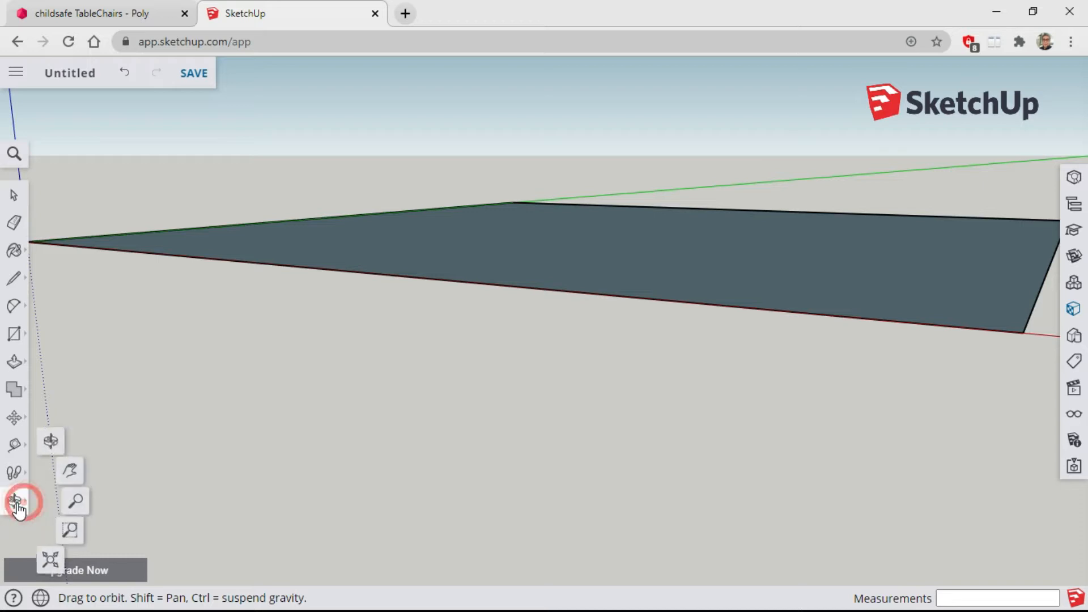
click(53, 437)
drag(310, 318, 349, 375)
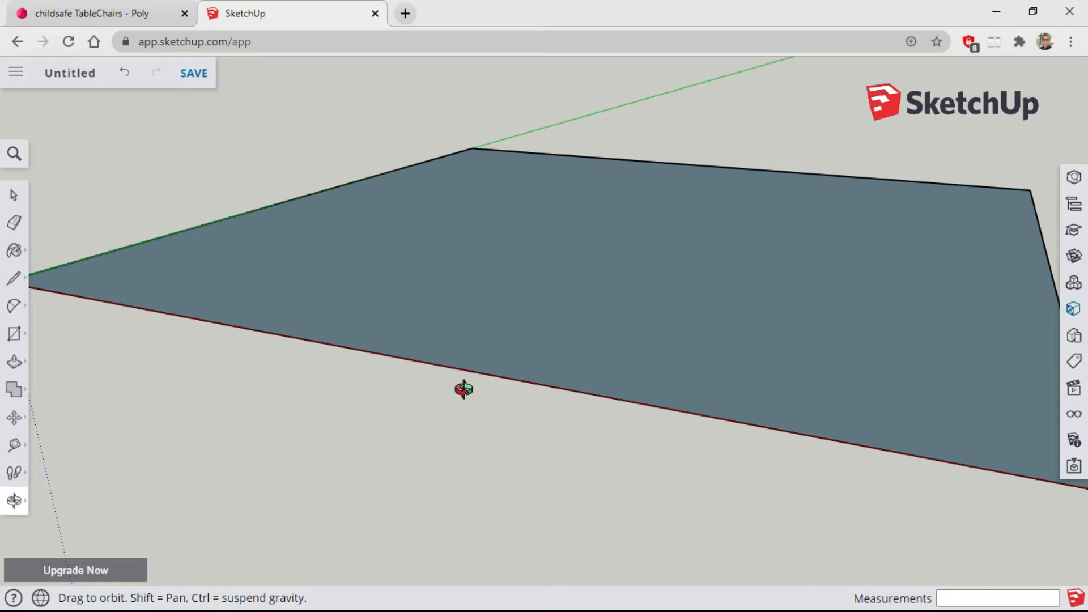
scroll(530, 384, down, 3)
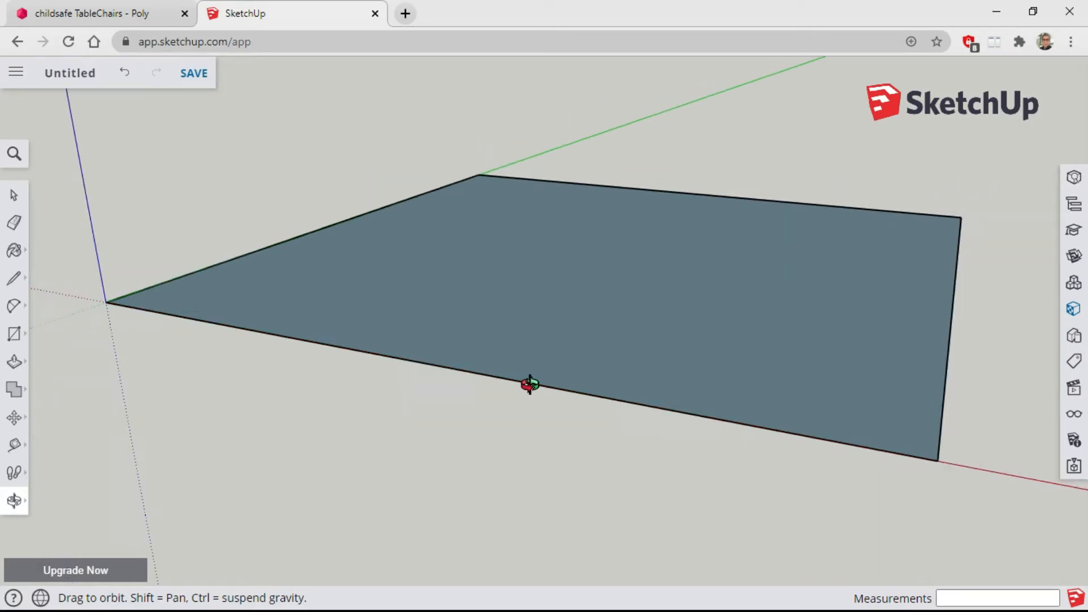
scroll(527, 384, up, 1)
scroll(526, 384, down, 1)
drag(542, 279, 539, 311)
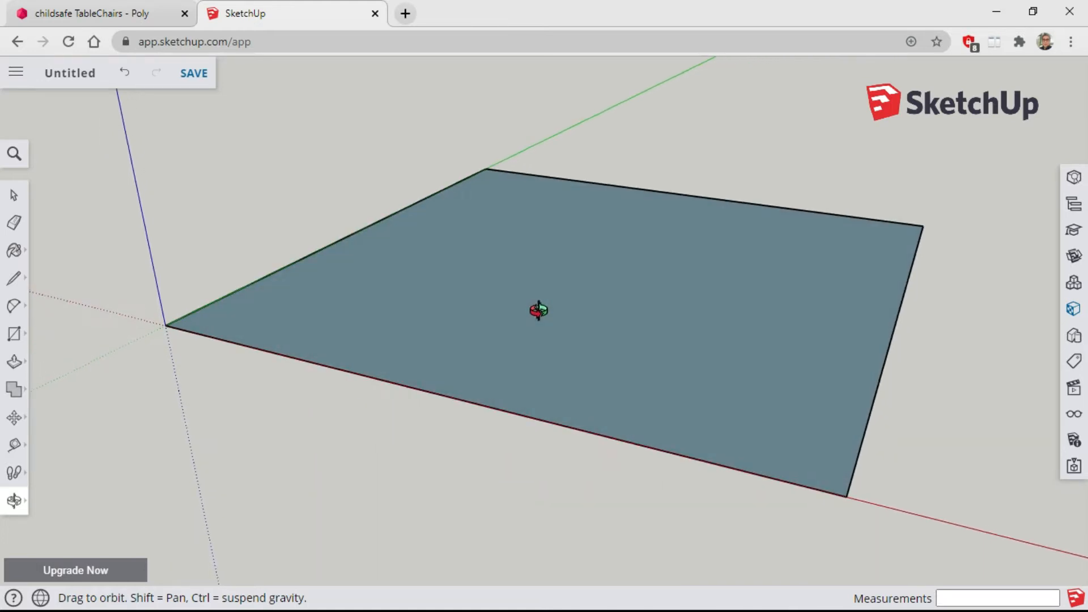
click(14, 195)
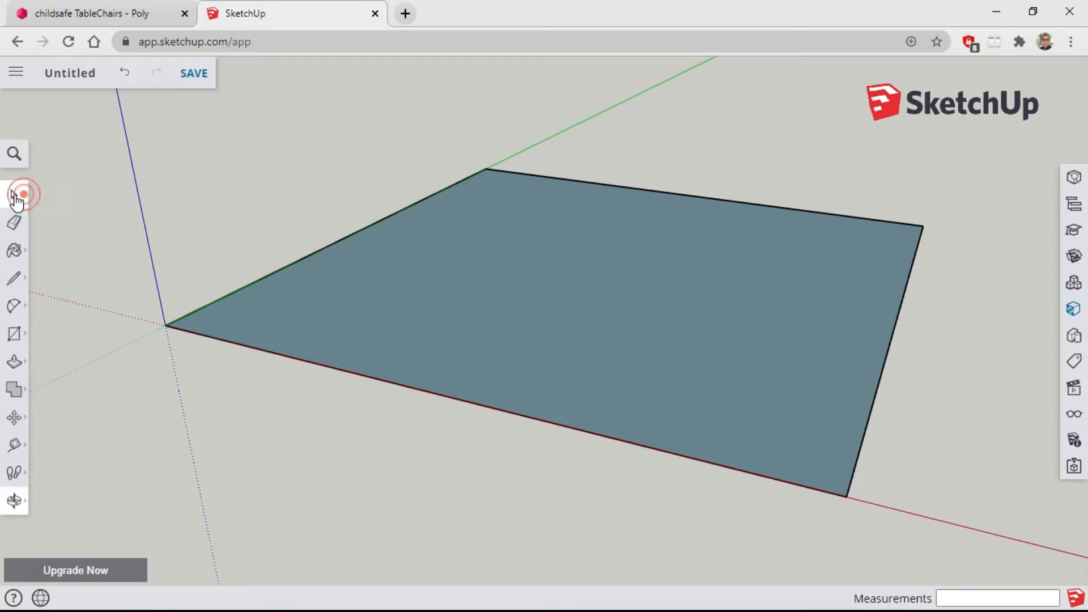
click(16, 364)
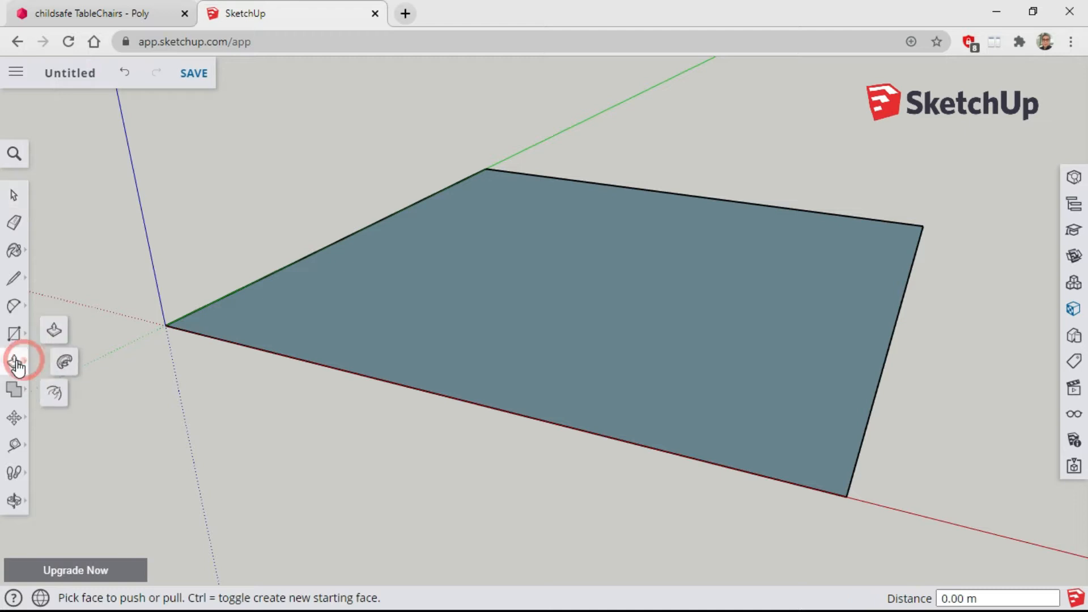
click(54, 329)
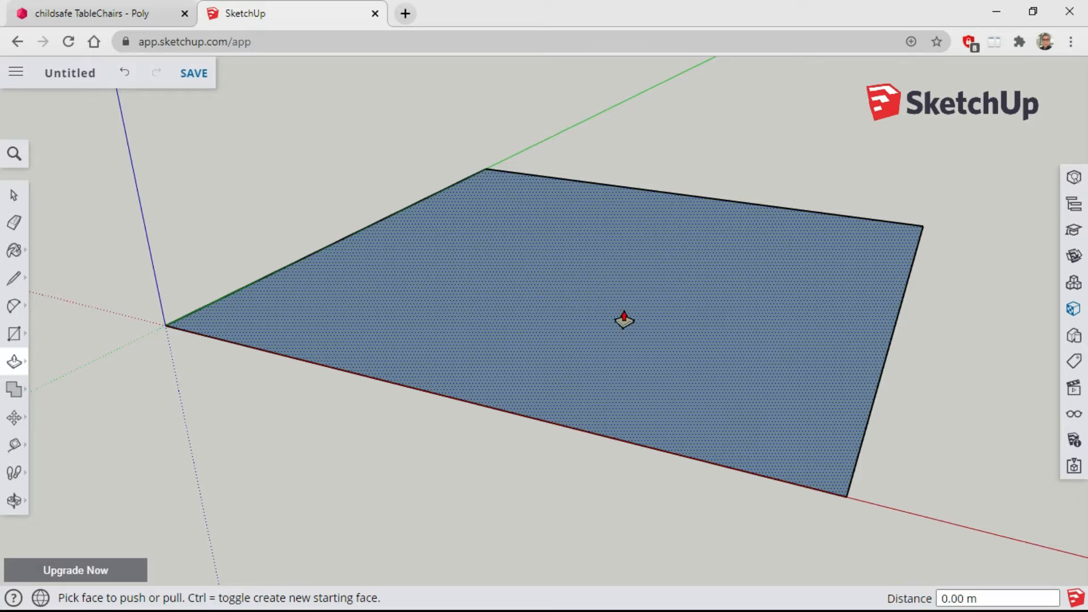
click(624, 321)
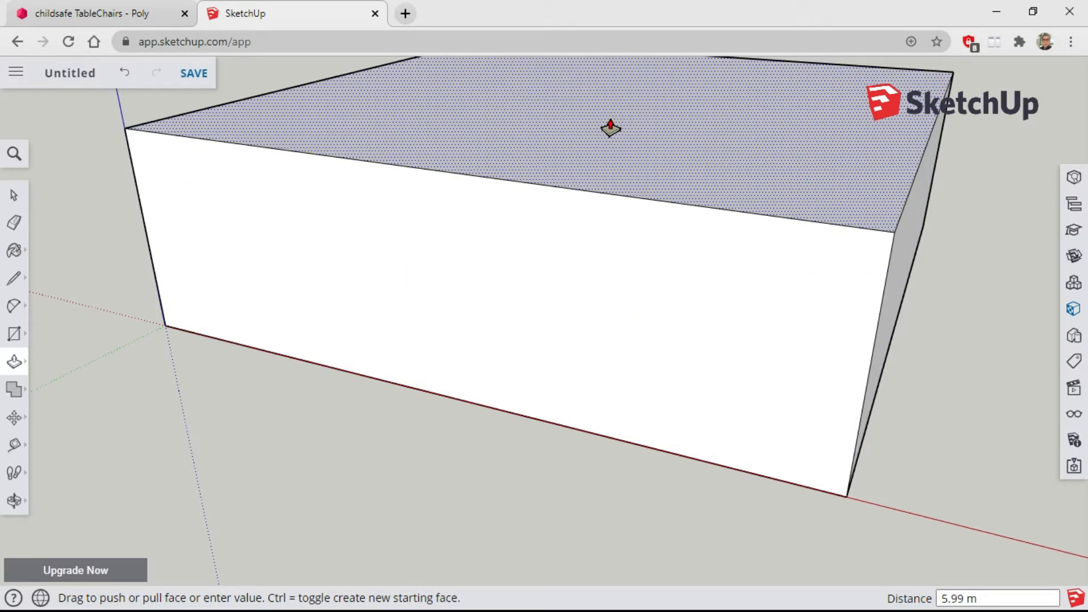
text(20)
key(Return)
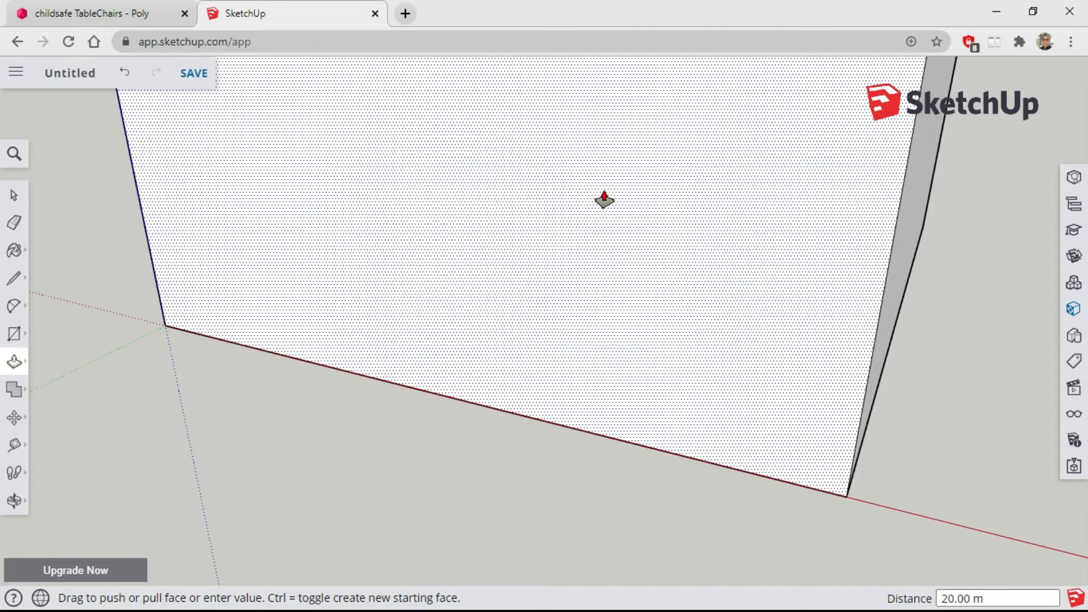
Draw a 20 m line across the cube's front face, about a quarter of the way down and parallel to the red axis
scroll(574, 198, down, 2)
scroll(567, 192, down, 1)
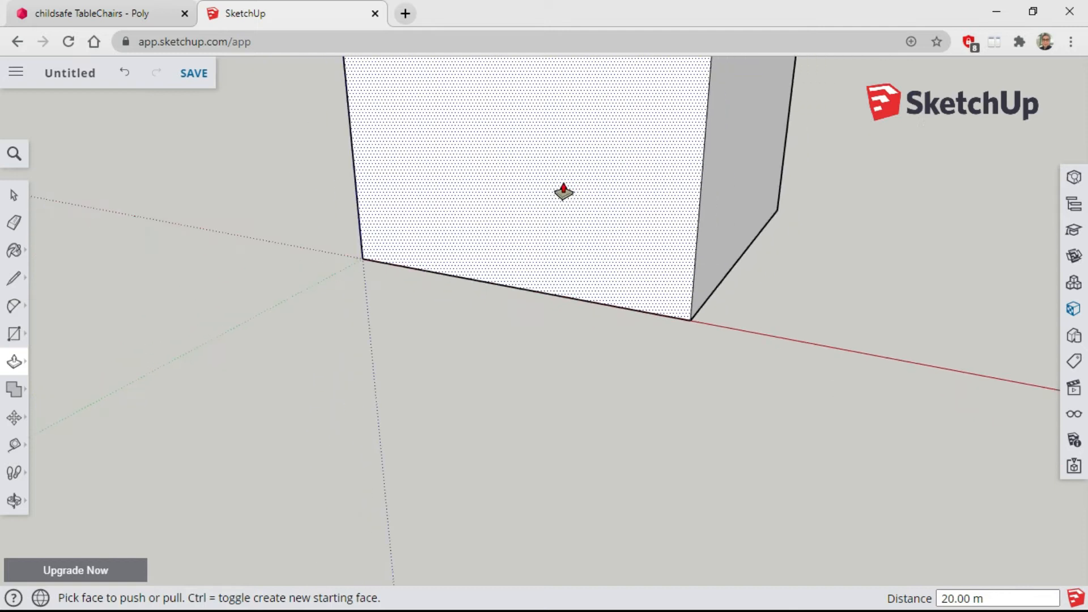
click(14, 504)
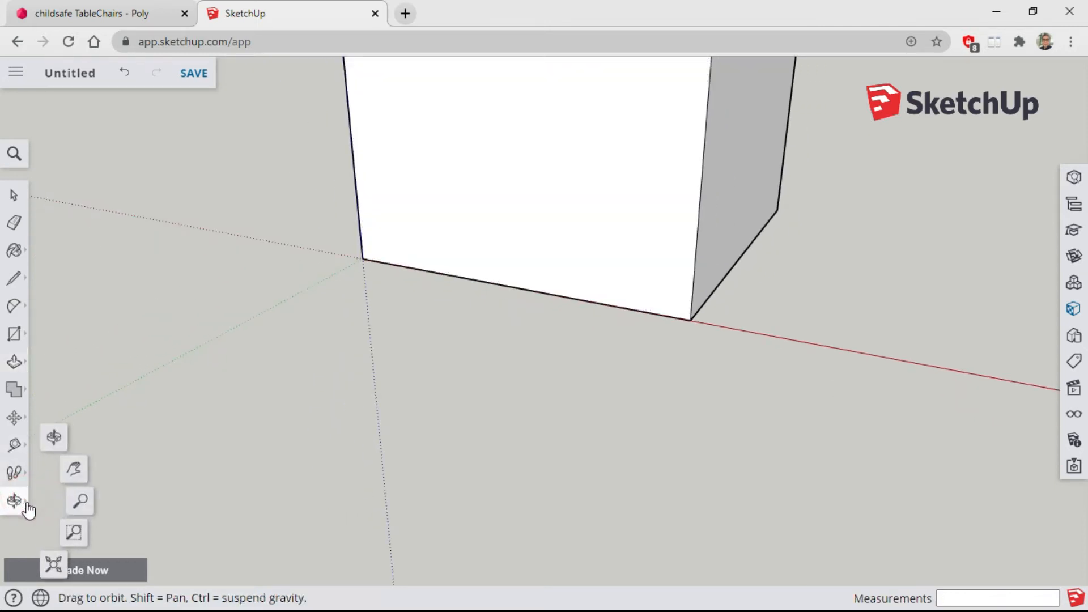
click(54, 565)
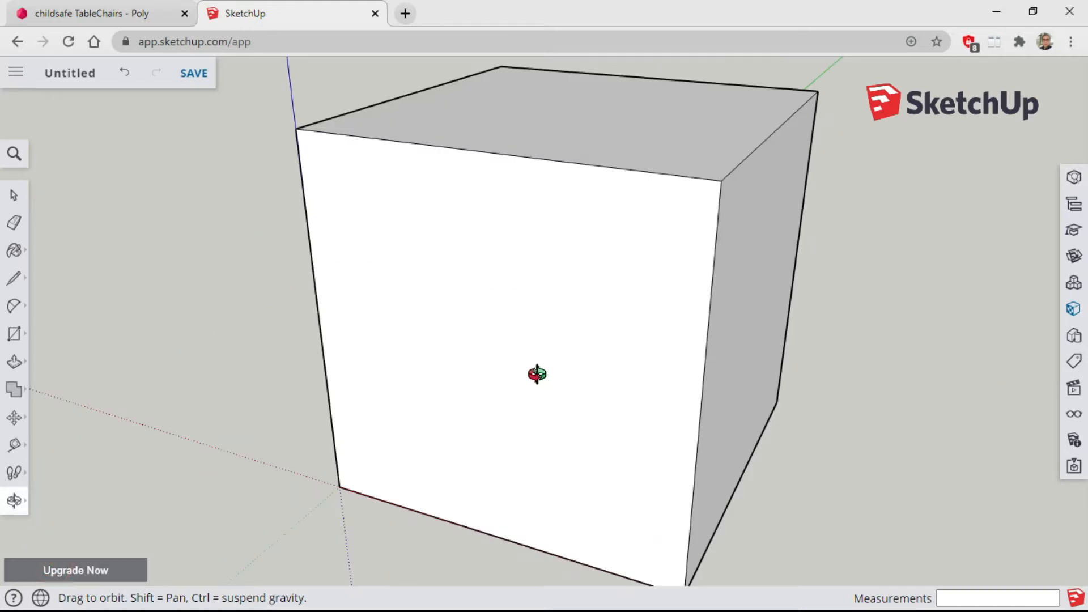
scroll(537, 374, down, 3)
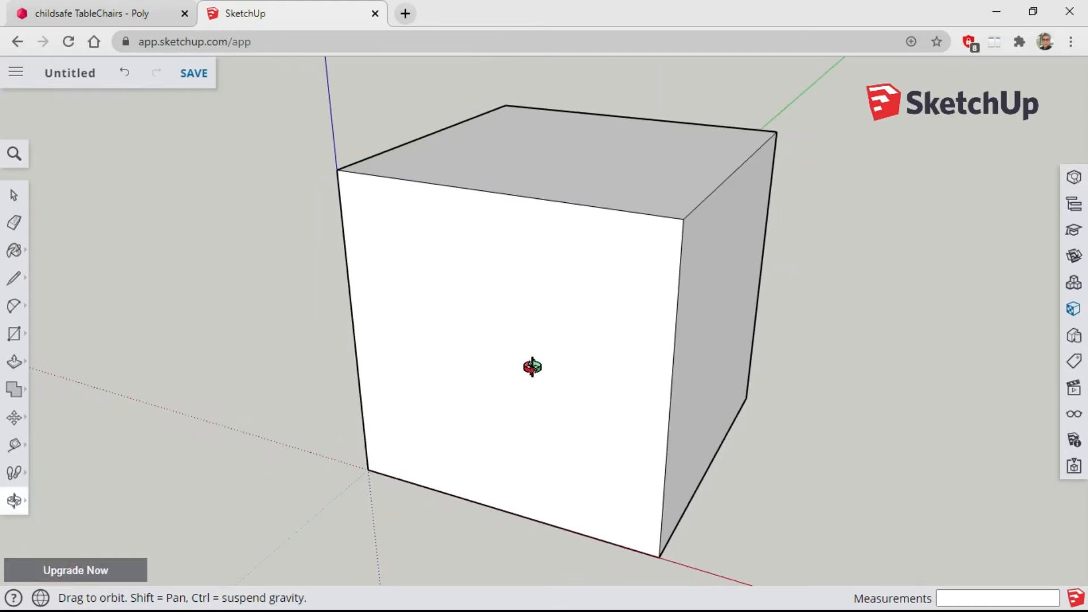
click(14, 281)
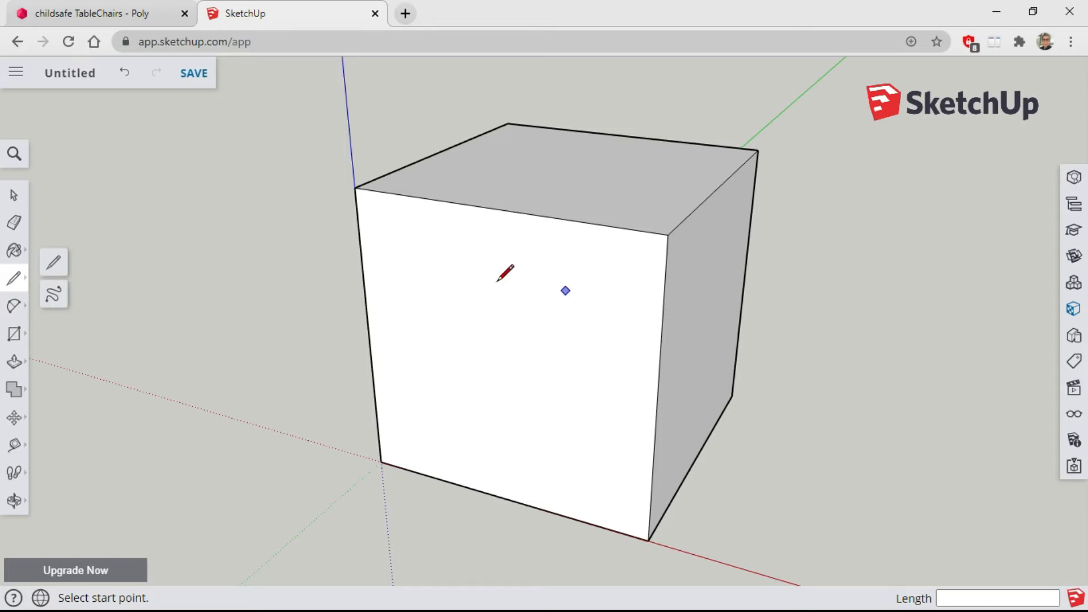
click(361, 259)
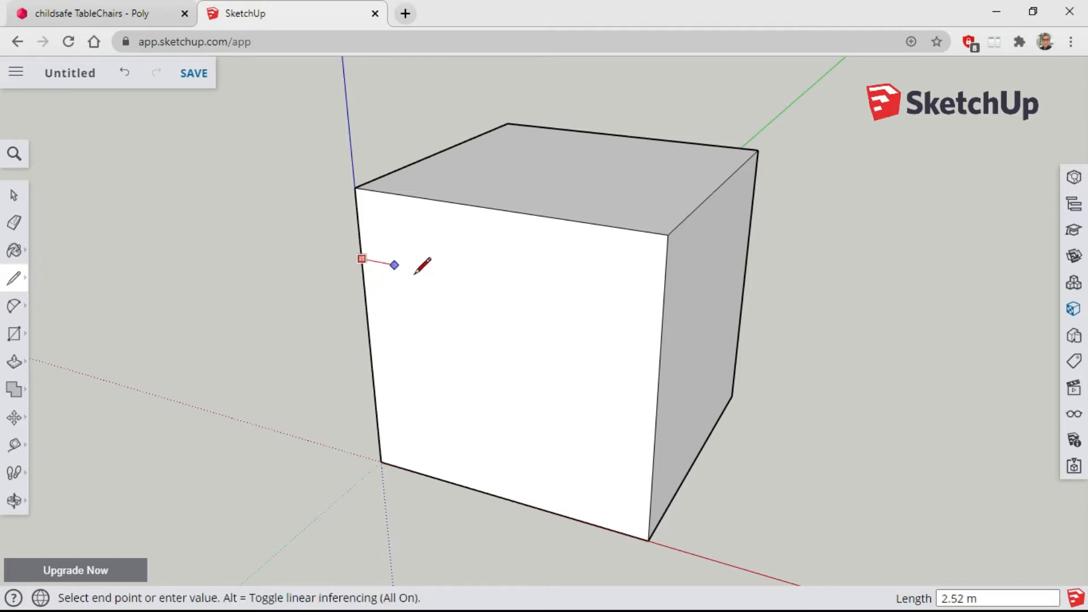
click(663, 315)
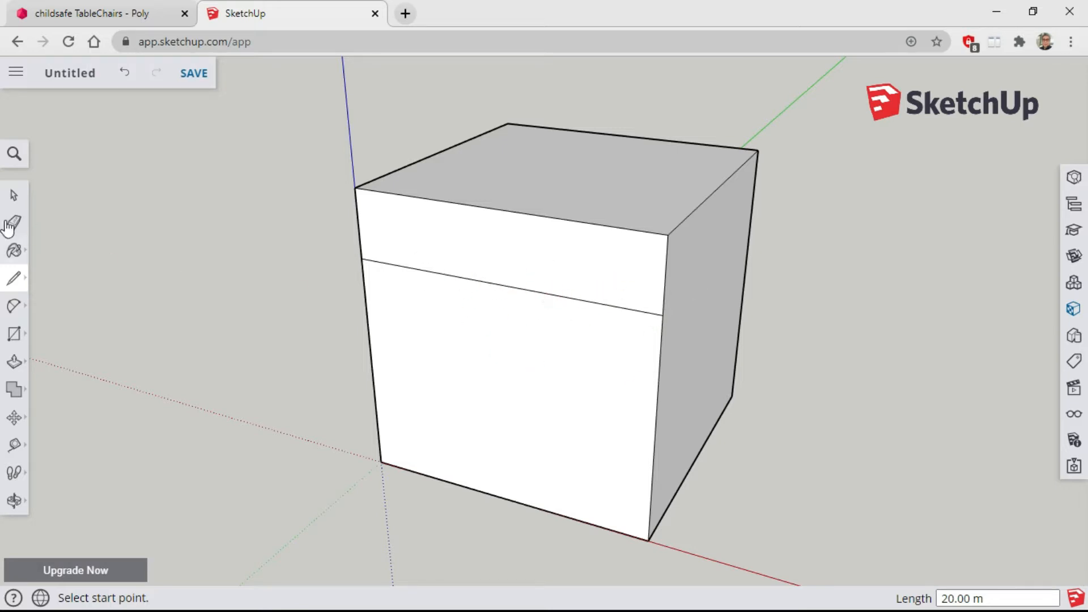
Push the lower part of the front face back 20 m through the cube, leaving only the upper slab
click(14, 195)
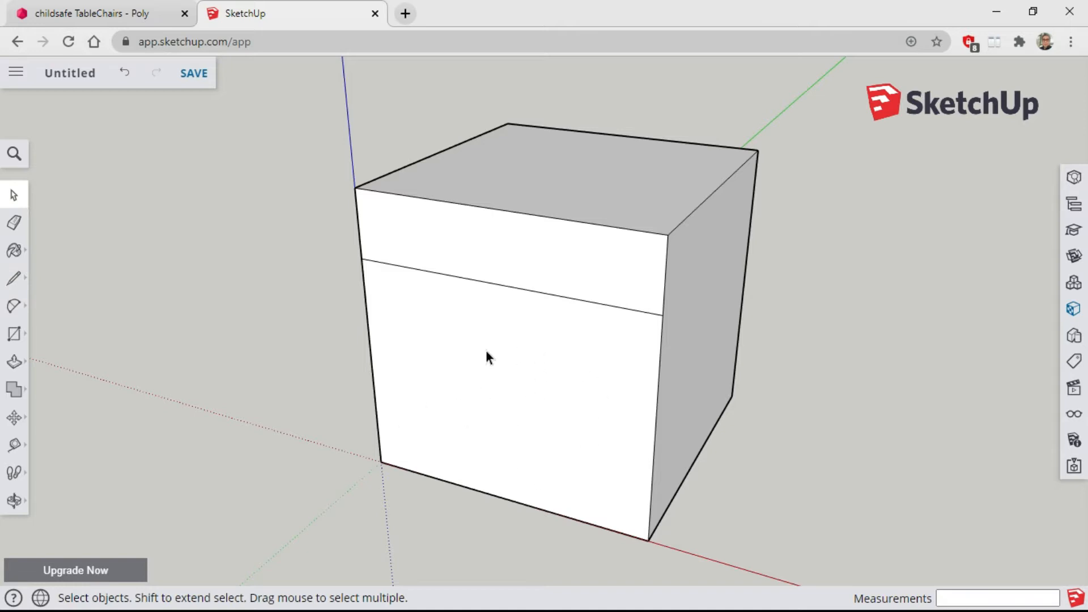
click(16, 363)
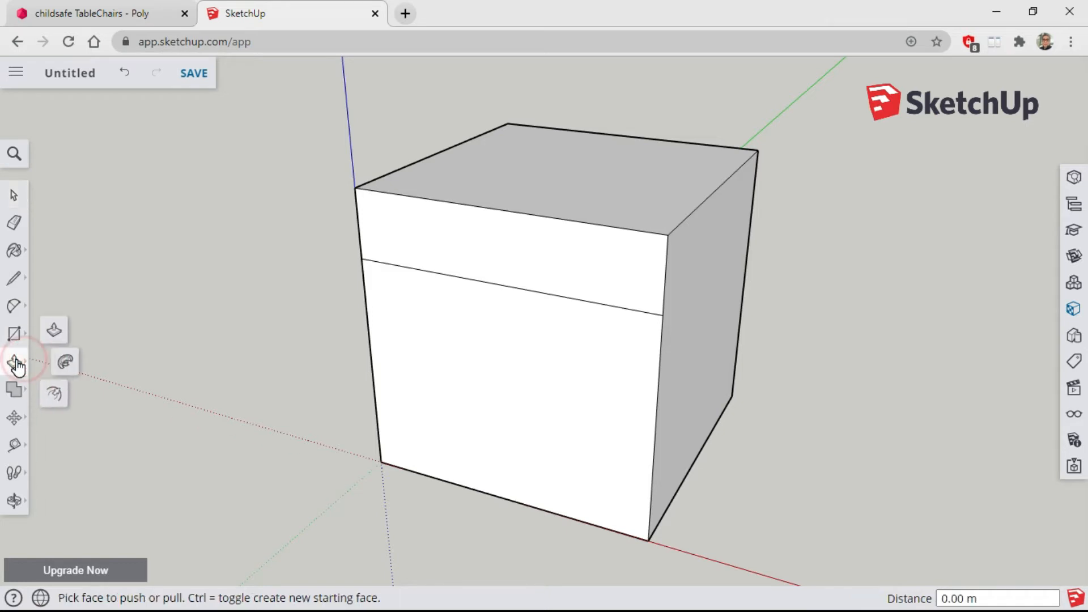
click(54, 333)
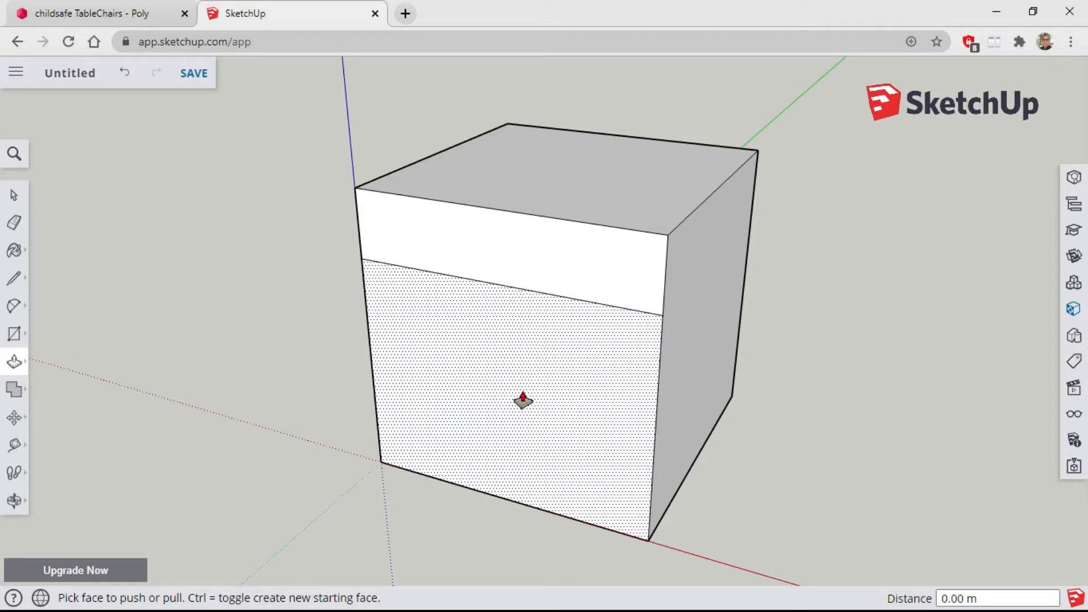
click(522, 401)
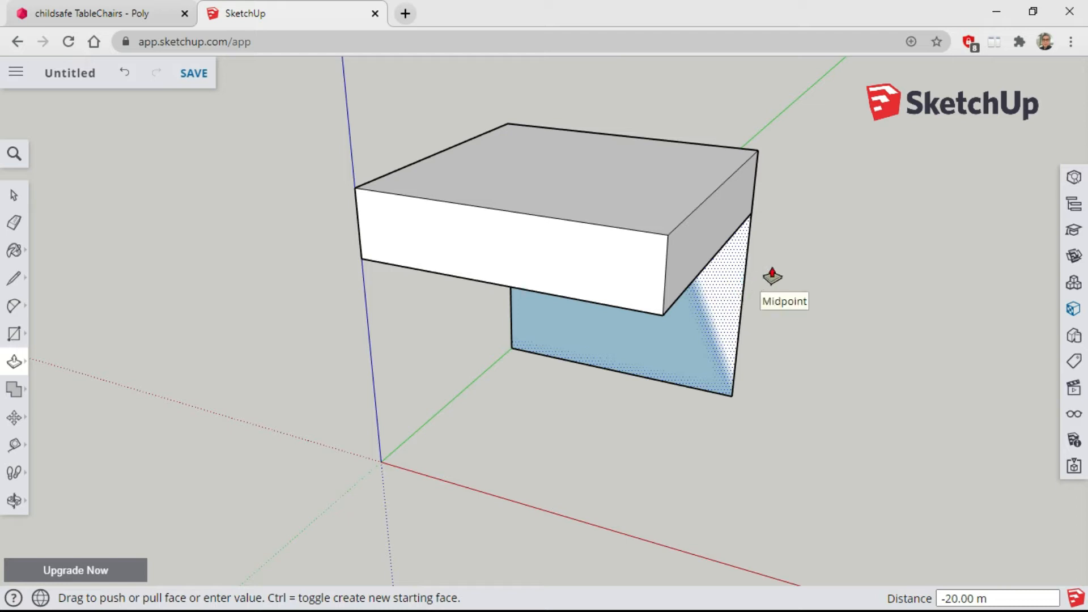
click(761, 248)
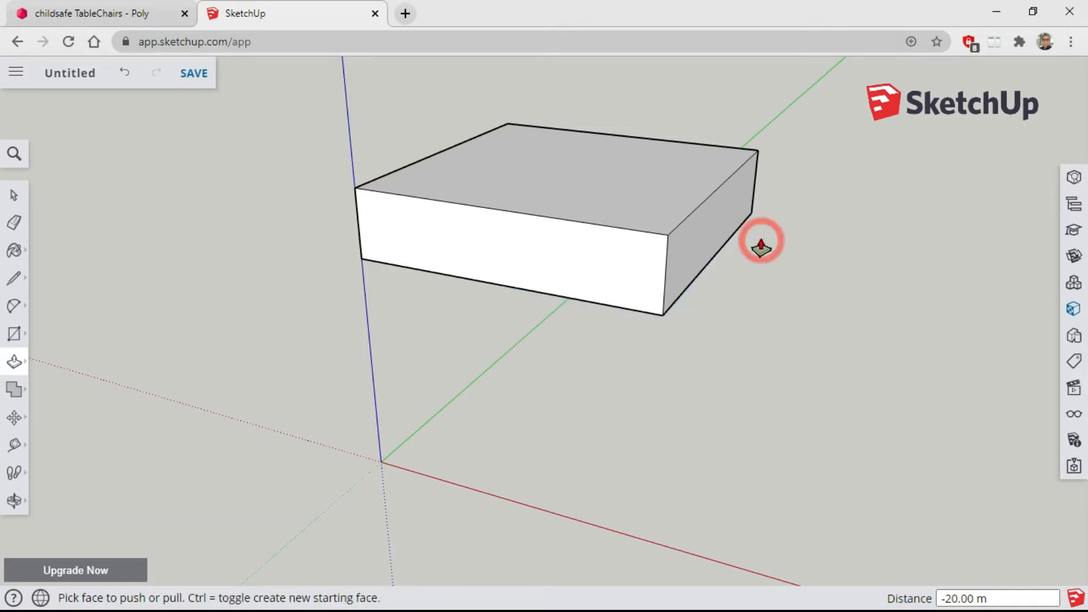
click(14, 500)
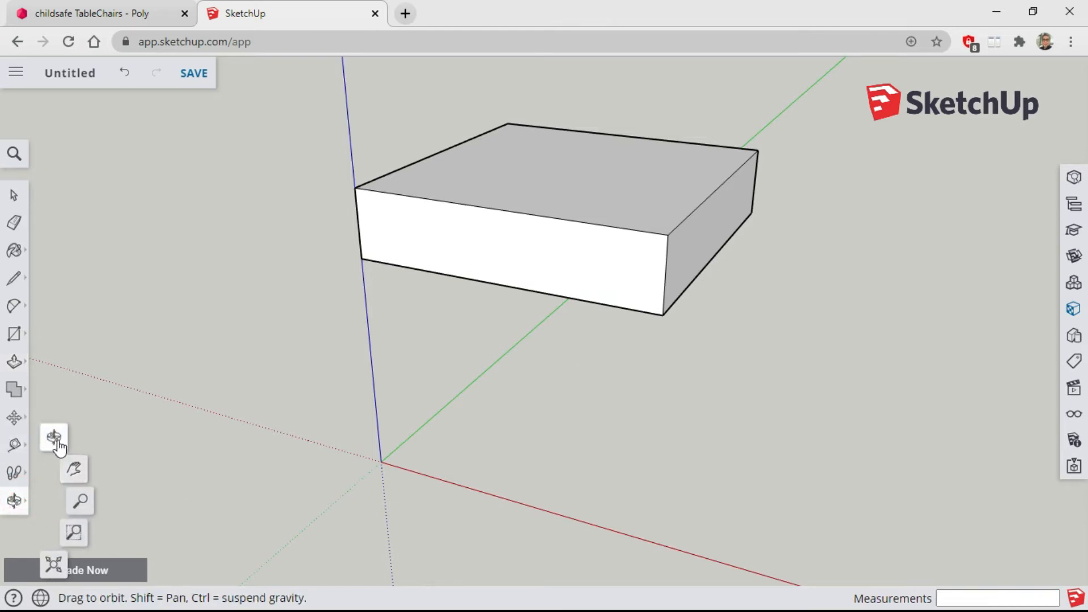
Draw a 5 by 5 m square on the slab's underside, starting from one corner of the face
drag(603, 425, 719, 430)
drag(422, 377, 383, 363)
drag(729, 402, 442, 187)
drag(560, 353, 569, 304)
drag(669, 346, 410, 216)
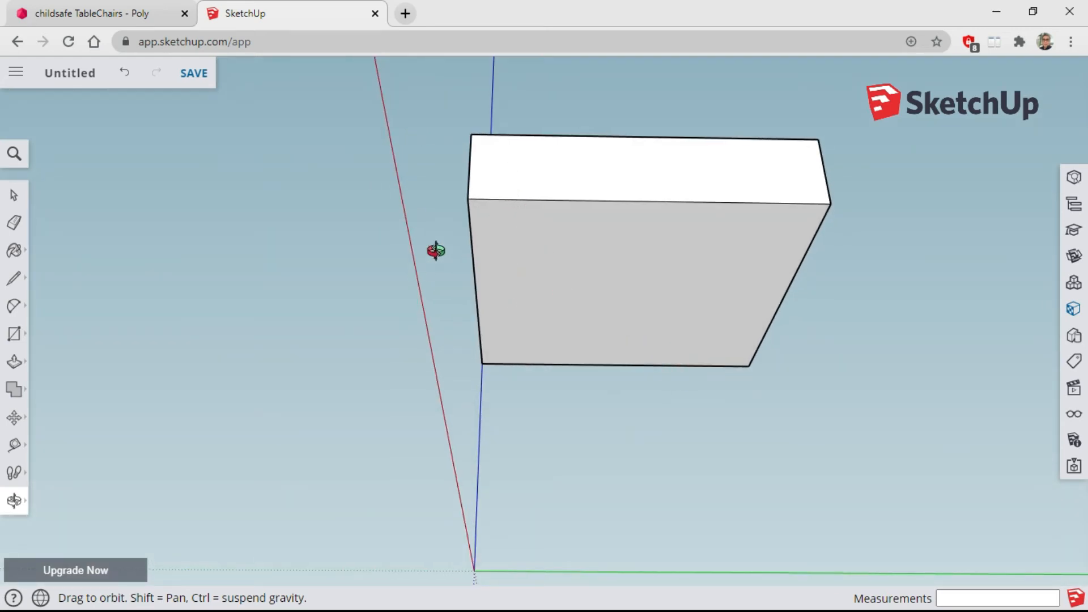
scroll(505, 244, up, 2)
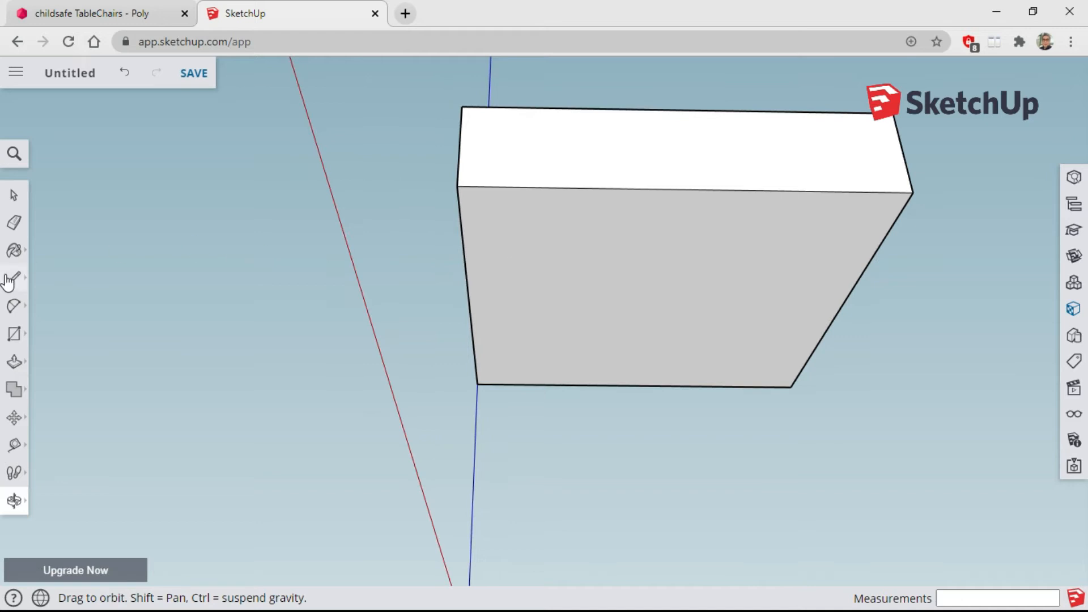
click(15, 338)
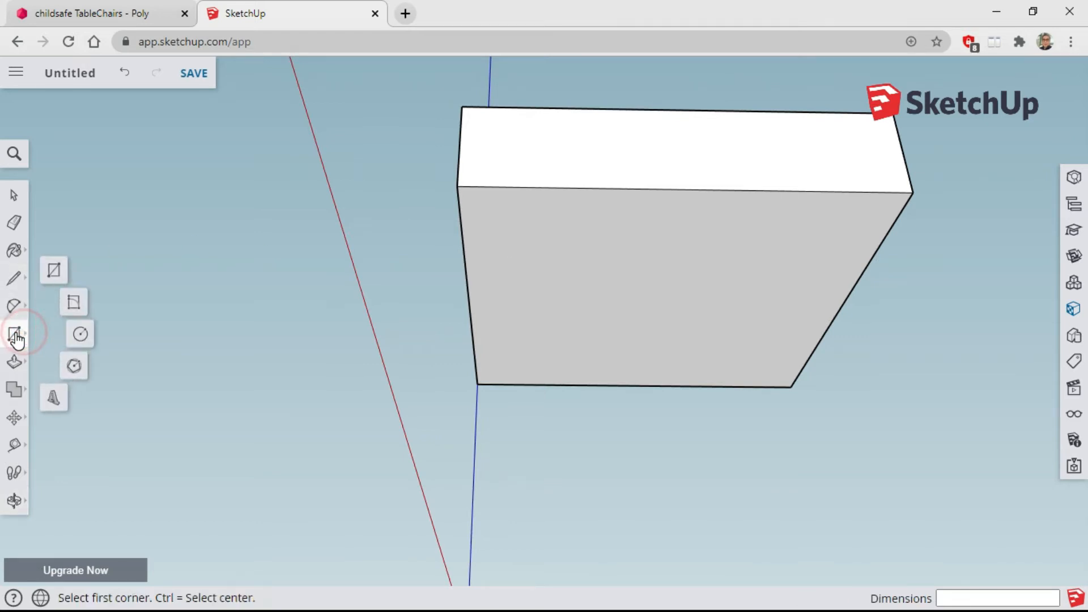
click(50, 271)
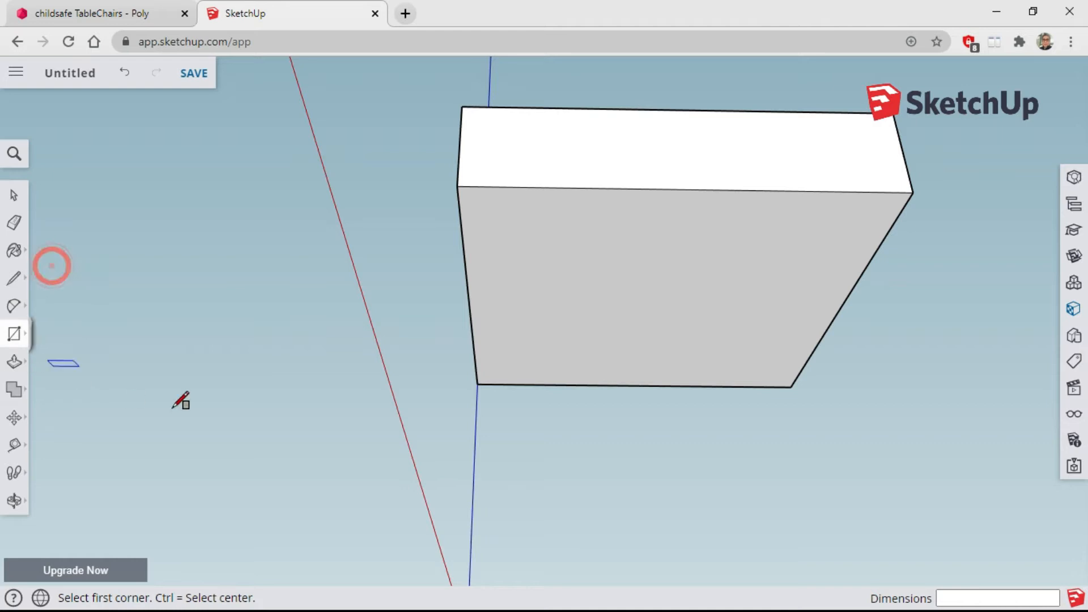
click(457, 186)
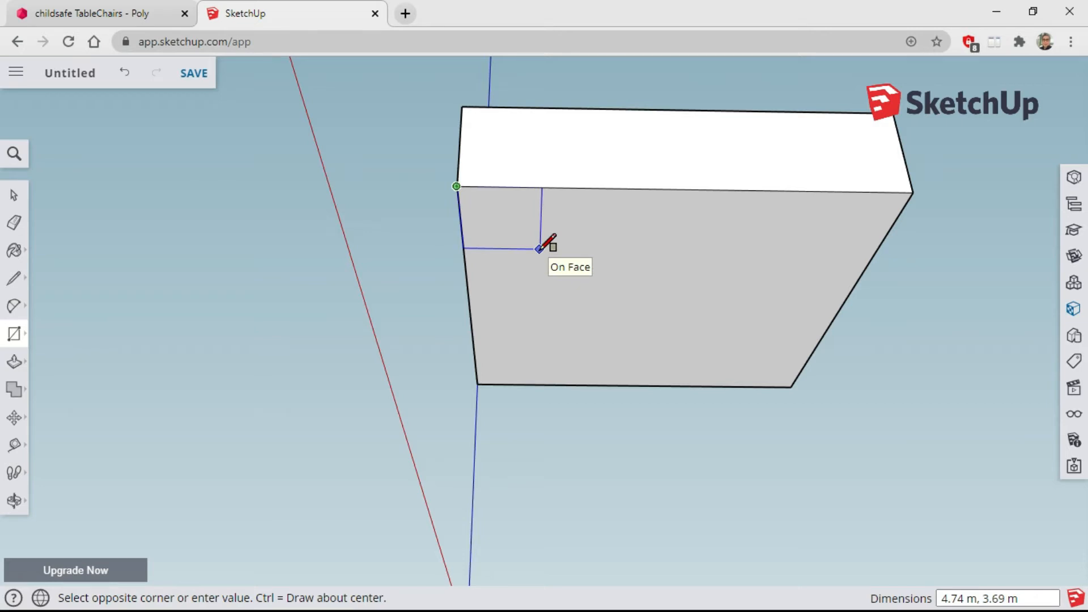
text(5,5)
key(Return)
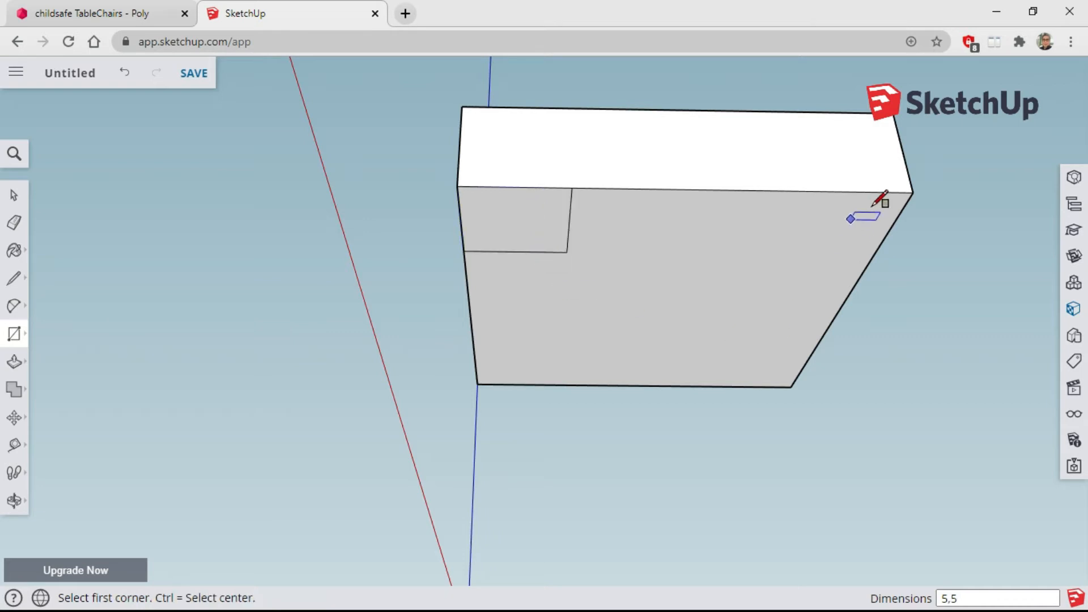
Draw 5 by 5 m squares at the remaining three corners of the slab's underside
click(913, 193)
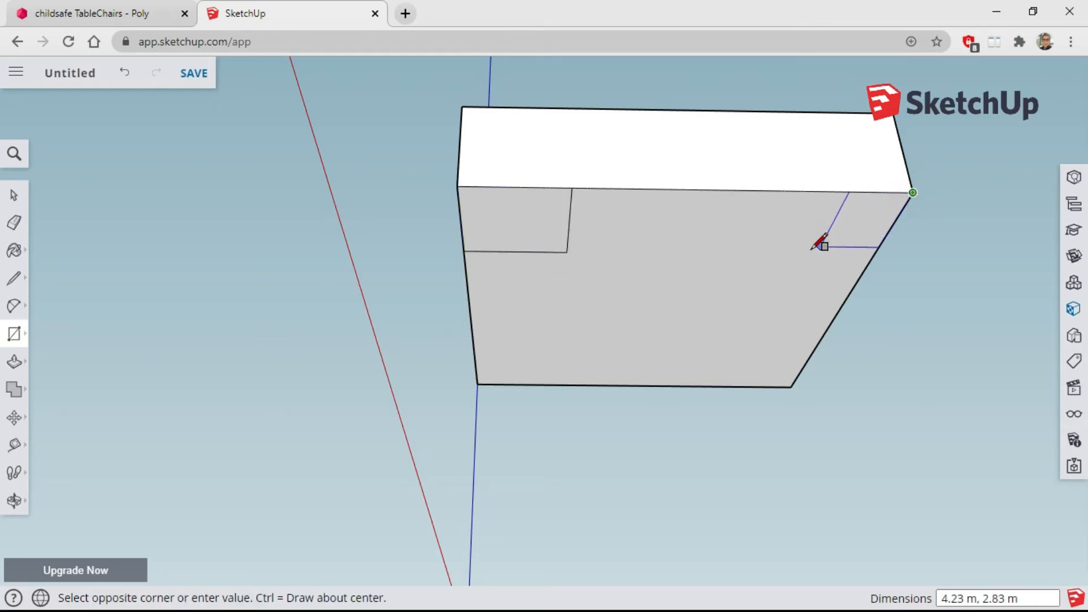
text(5,5)
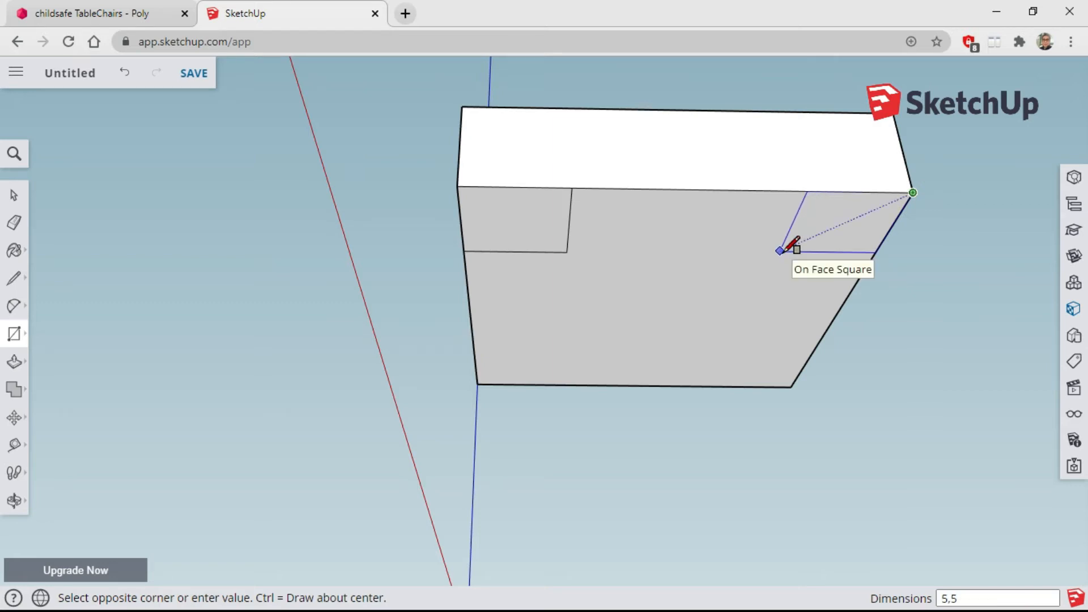
key(Return)
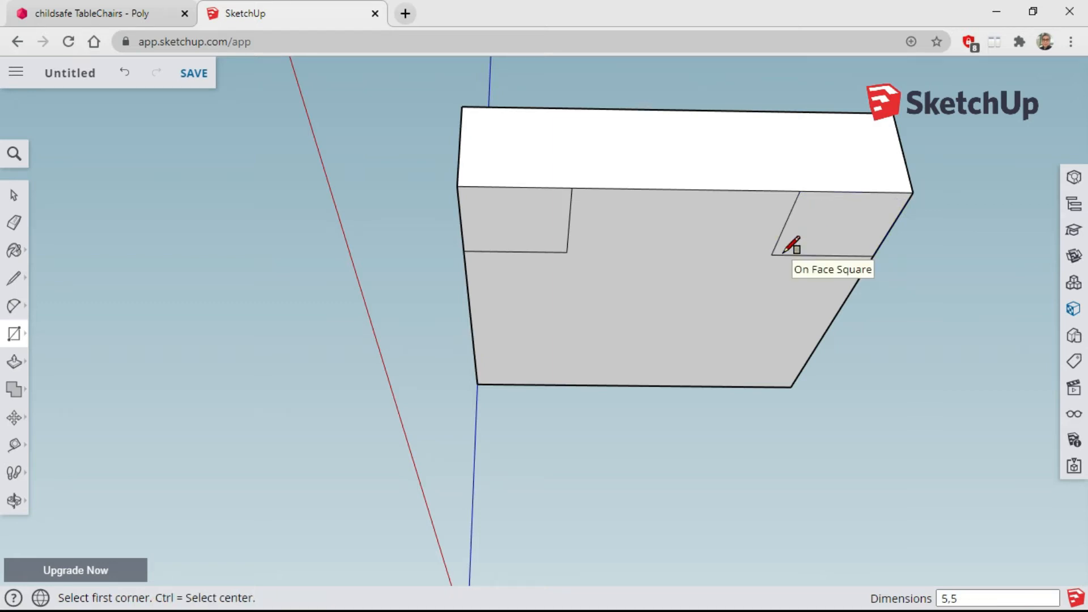
click(478, 383)
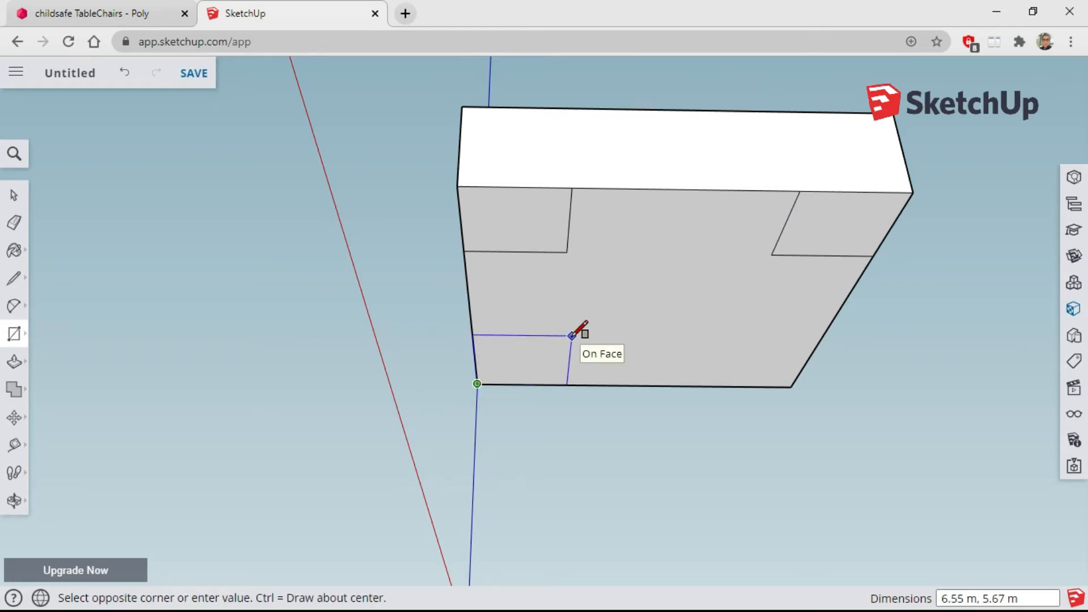
text(5,5)
key(Return)
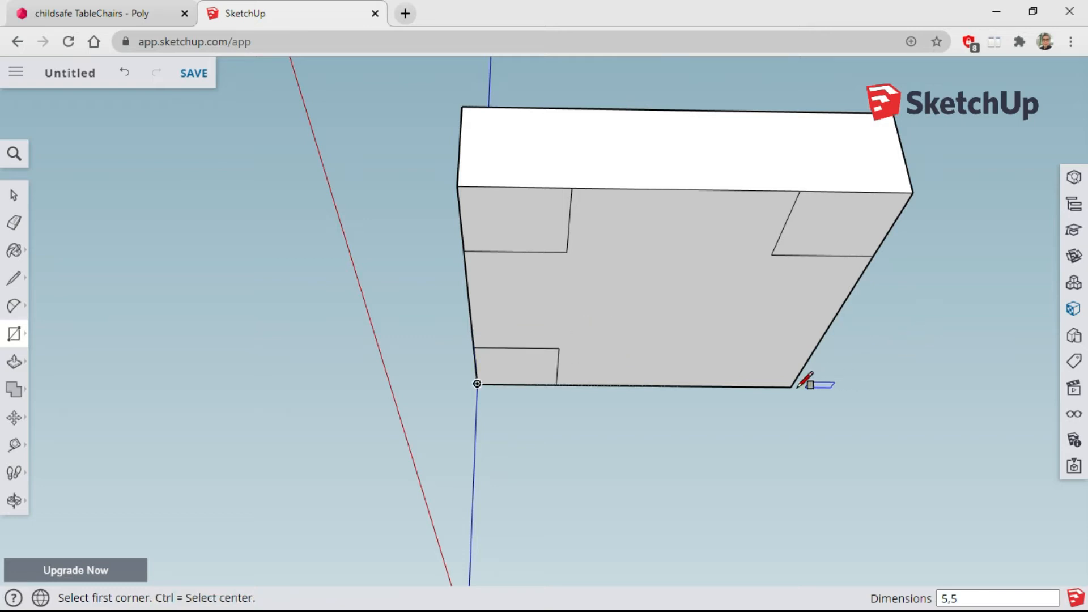
click(791, 386)
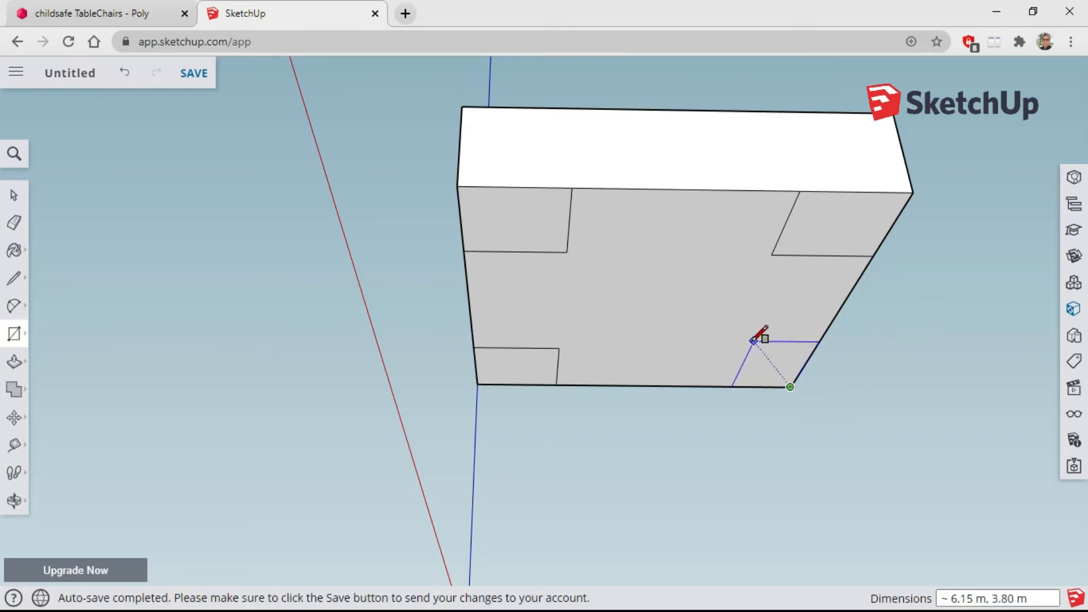
text(5,5)
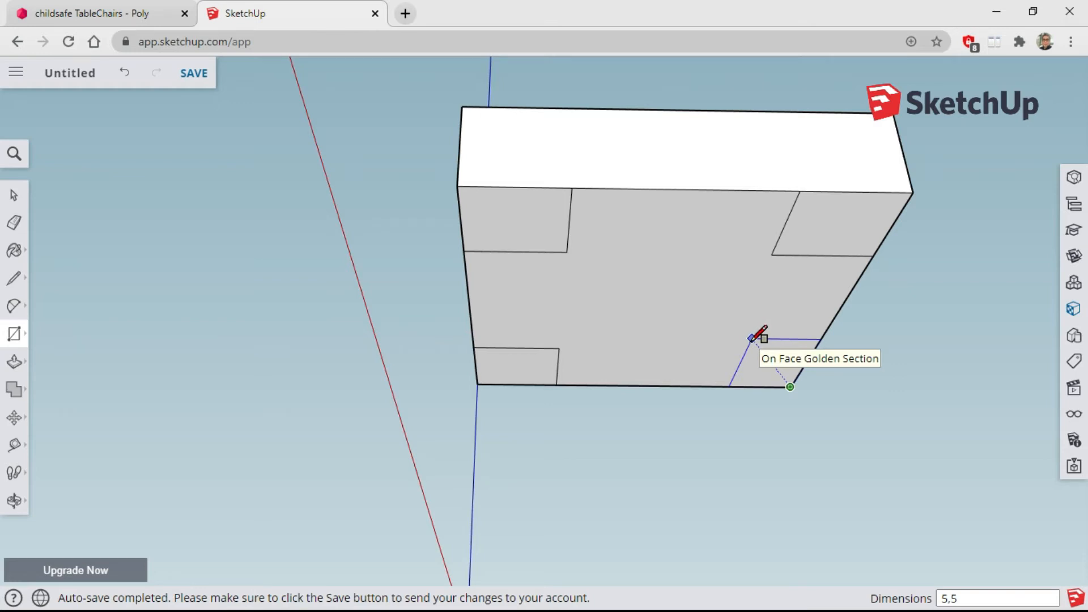
key(Return)
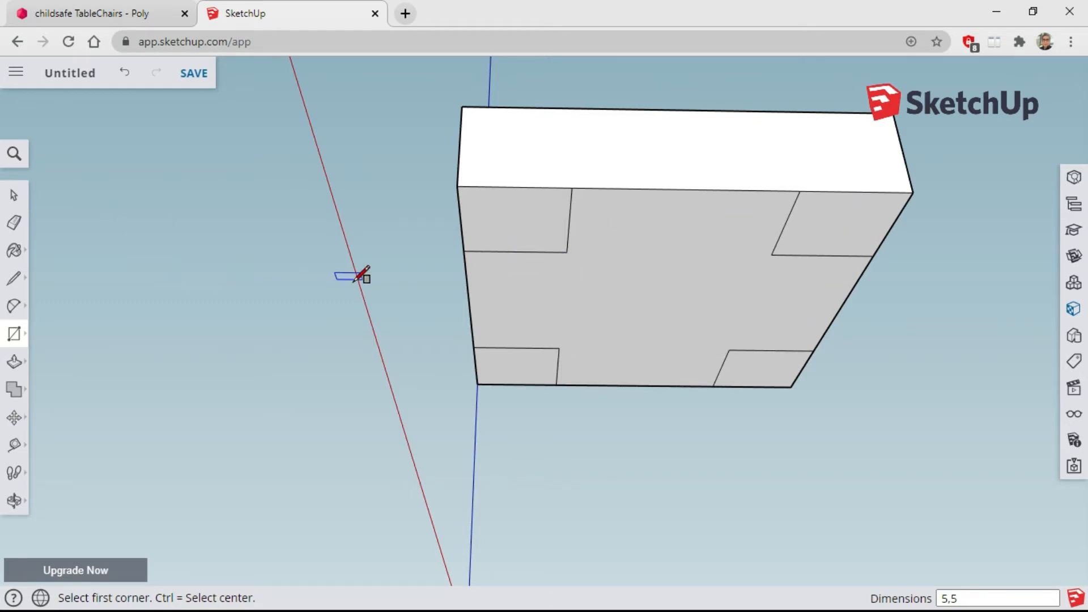
Extrude the first corner square 10 m downward with Push/Pull to form a leg
scroll(361, 276, down, 2)
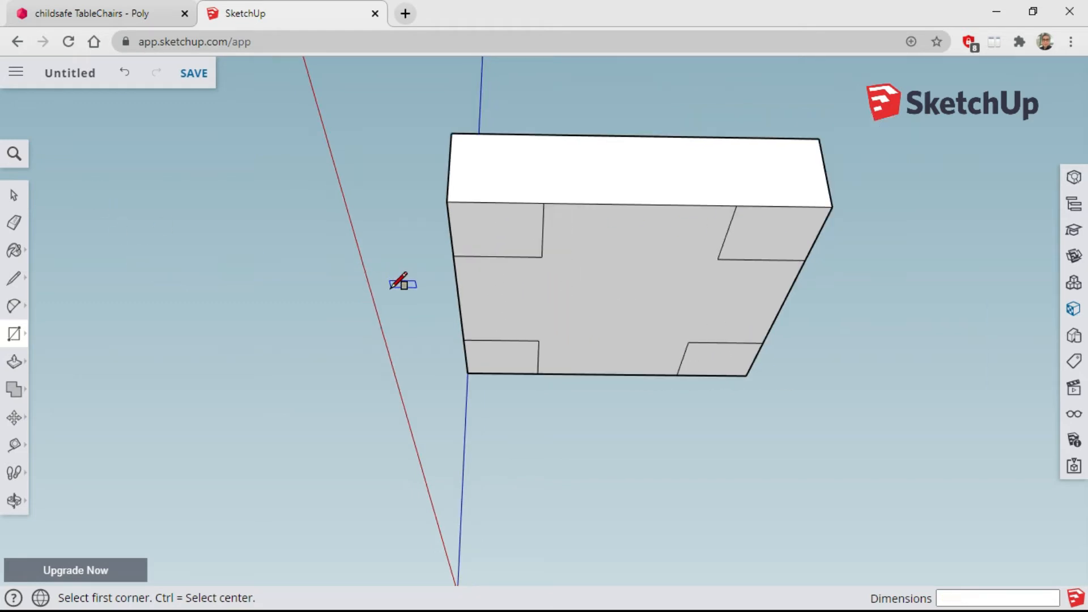
click(14, 364)
click(55, 327)
click(484, 245)
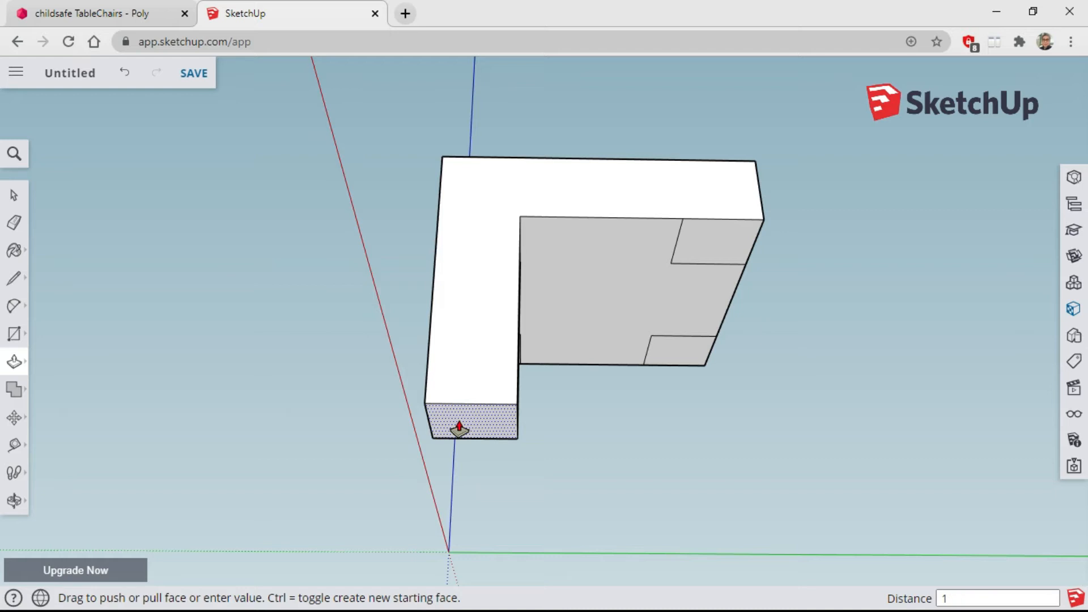
key(Return)
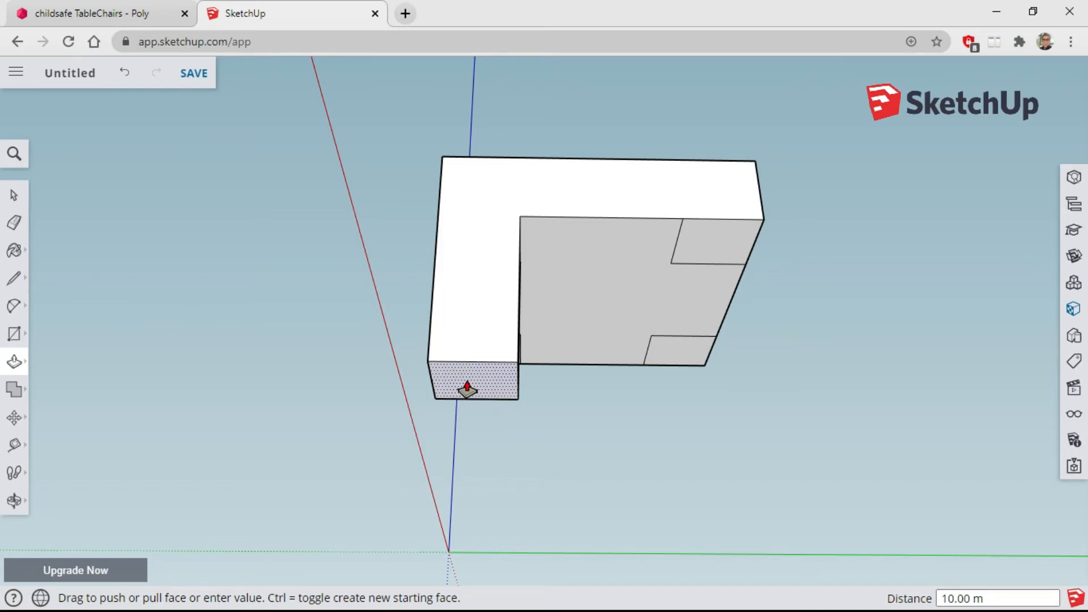
Extrude two more corner squares downward with Push/Pull to the first leg's 10 m depth
drag(721, 242, 476, 385)
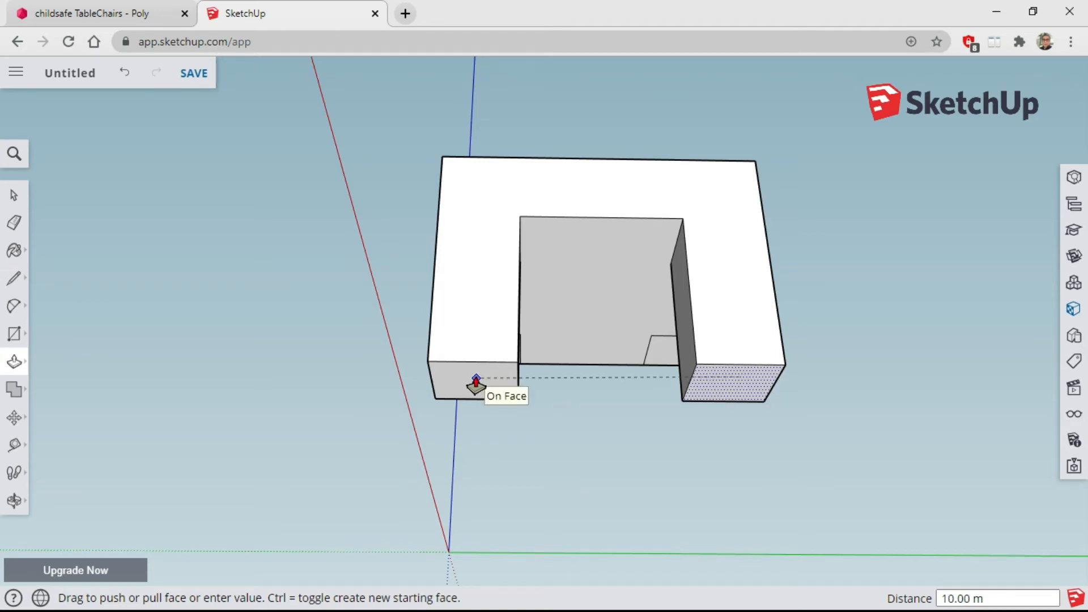
drag(476, 385, 476, 386)
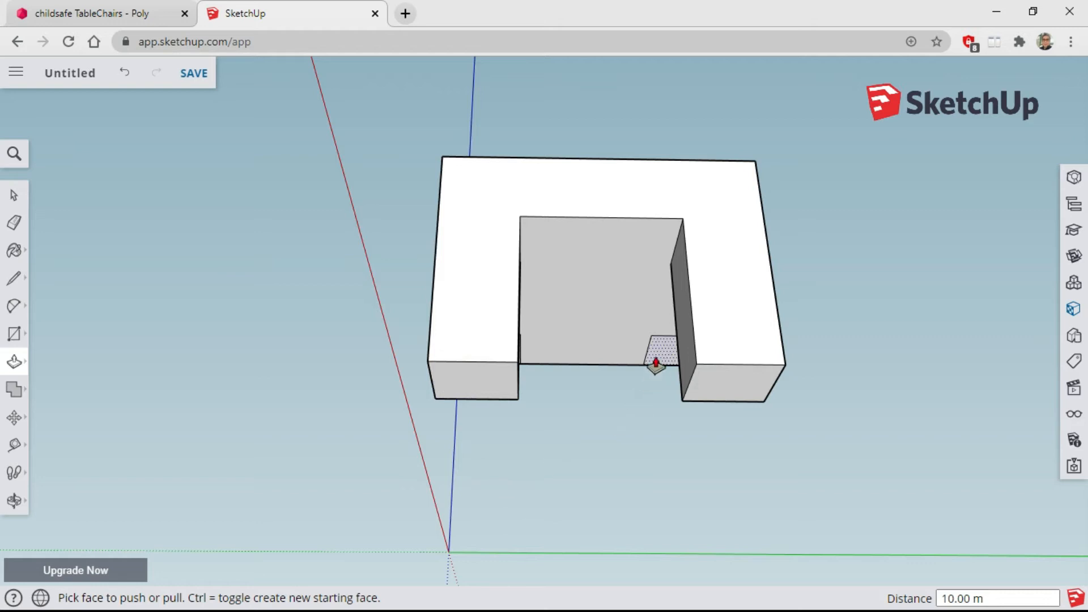
drag(656, 360, 471, 378)
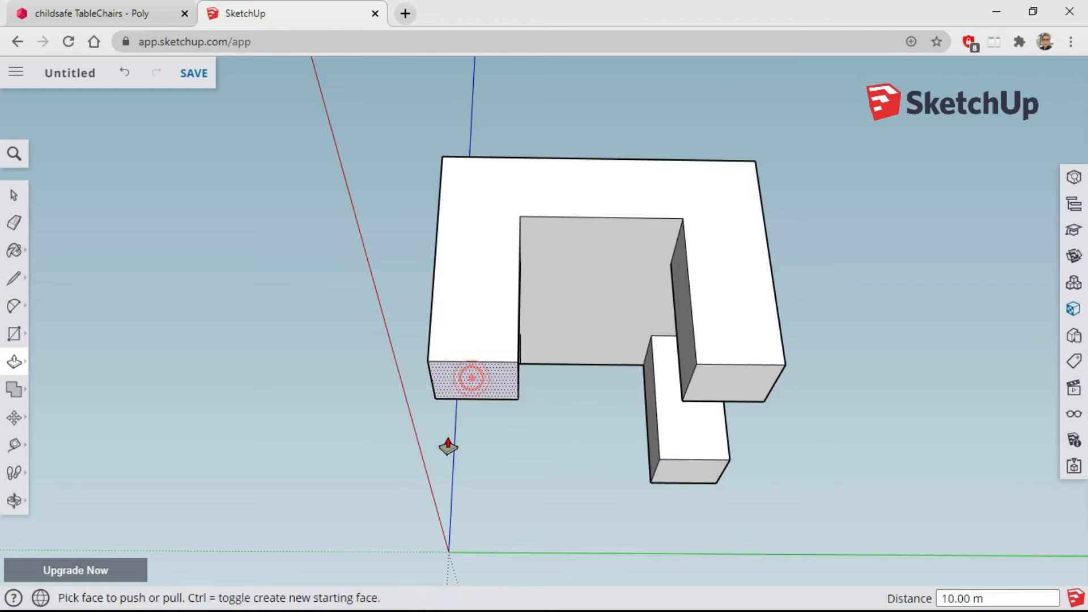
Extrude the last corner square 10 m downward, matching its end to an existing leg's bottom face
click(12, 502)
drag(345, 366, 509, 368)
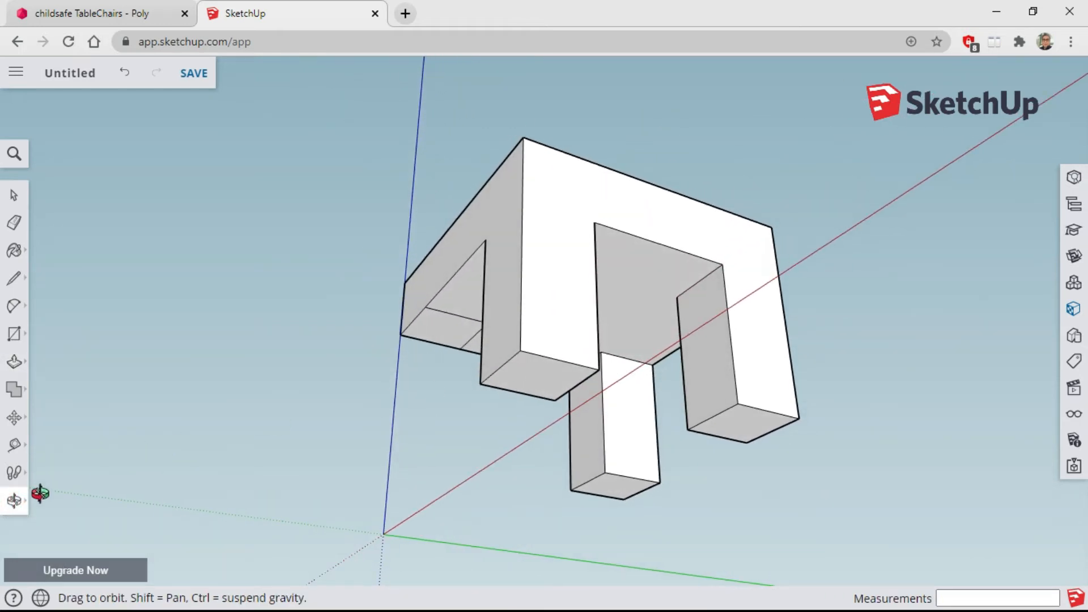
click(17, 503)
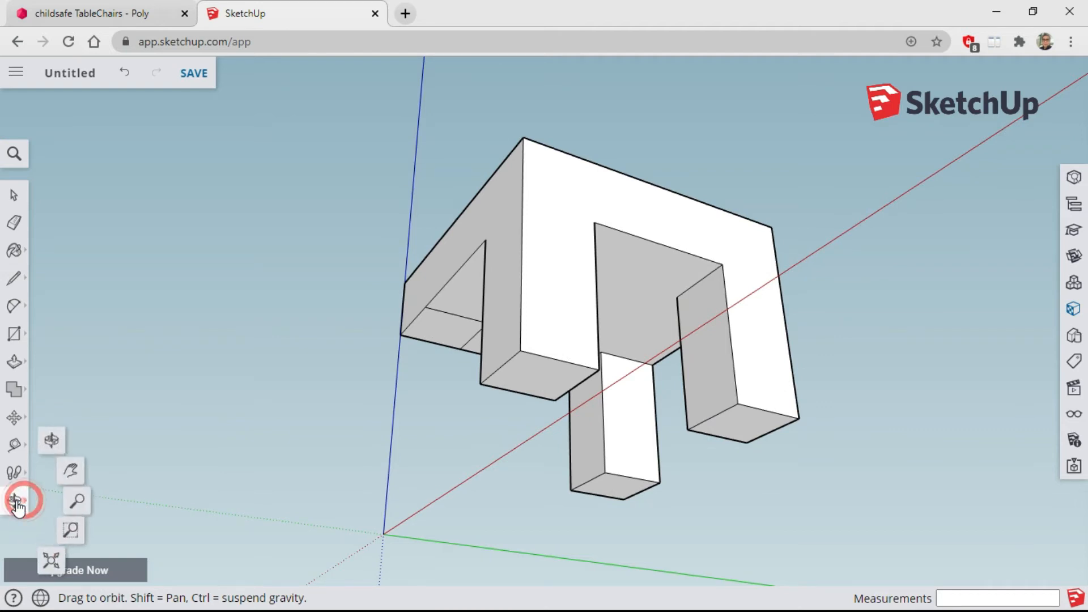
click(59, 439)
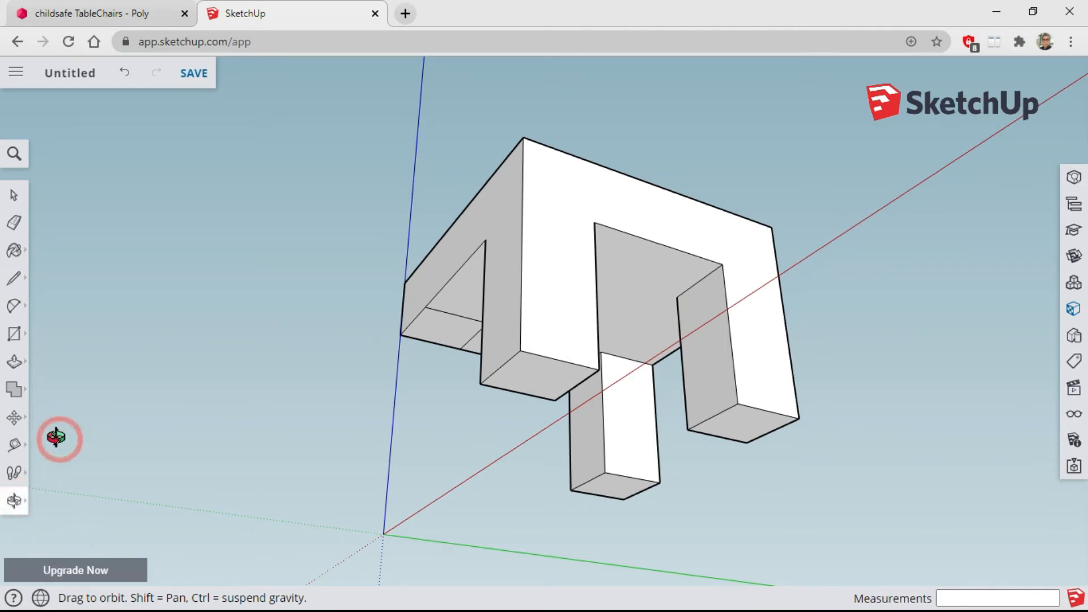
click(16, 366)
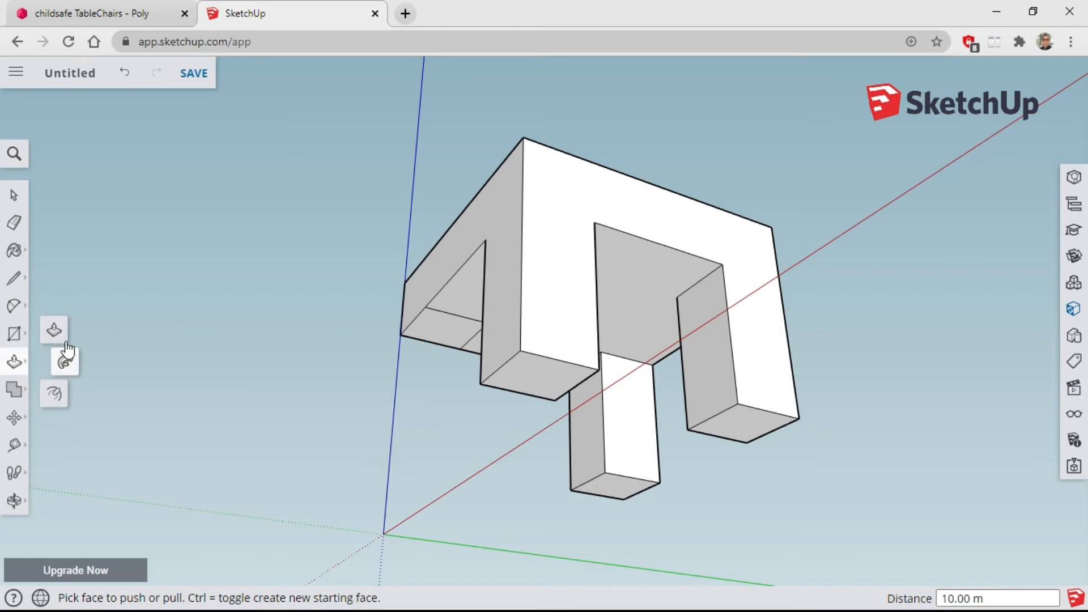
click(56, 328)
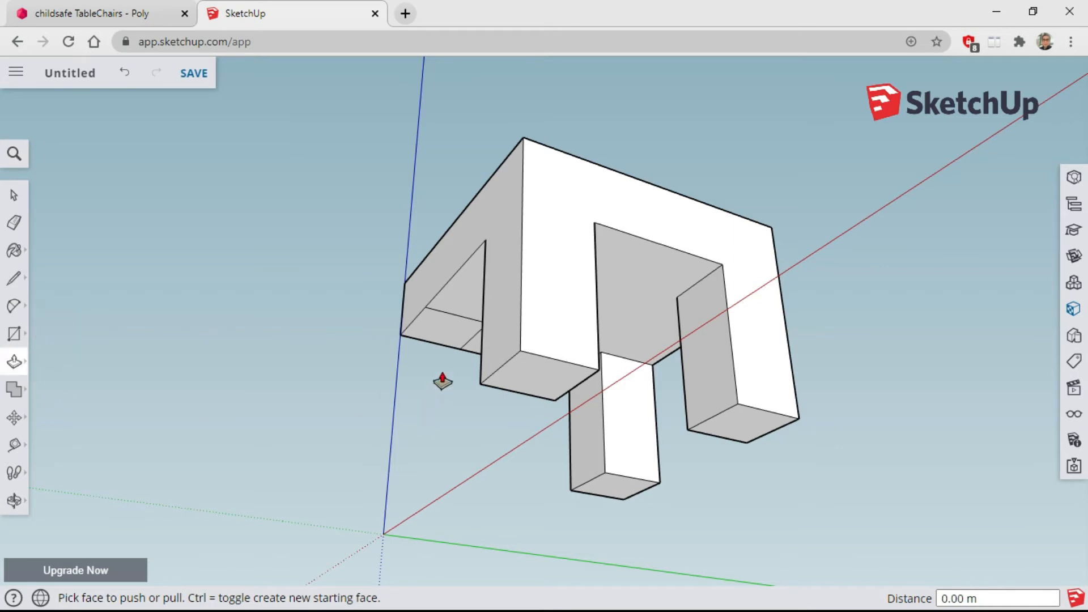
click(435, 333)
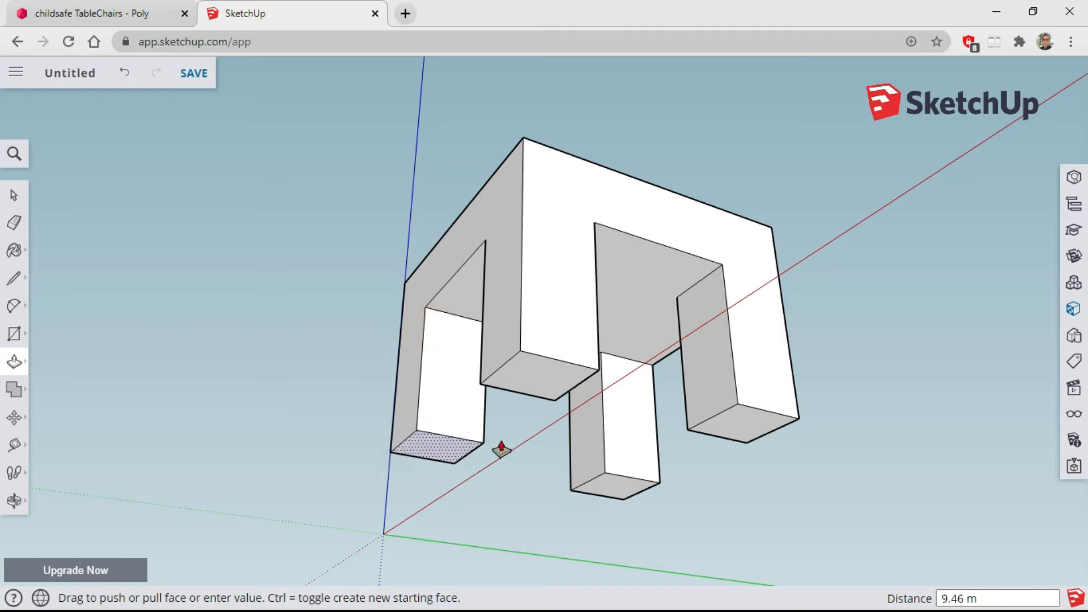
click(542, 380)
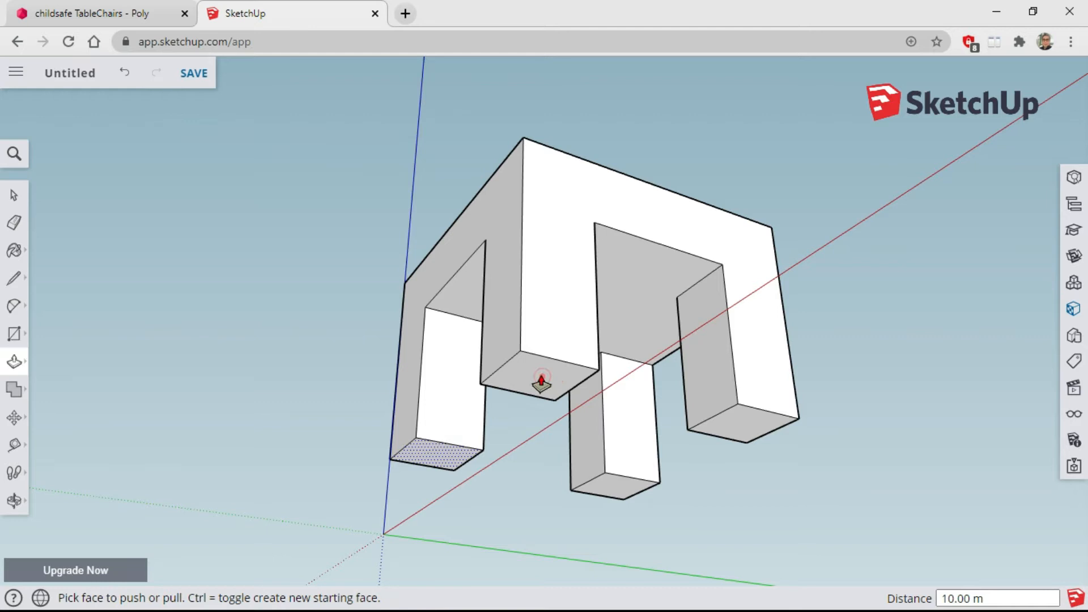
Draw a line from a leg's inner upper corner up to the slab's top edge, plus a 20 m line across the top face from there
click(14, 500)
drag(561, 326, 518, 287)
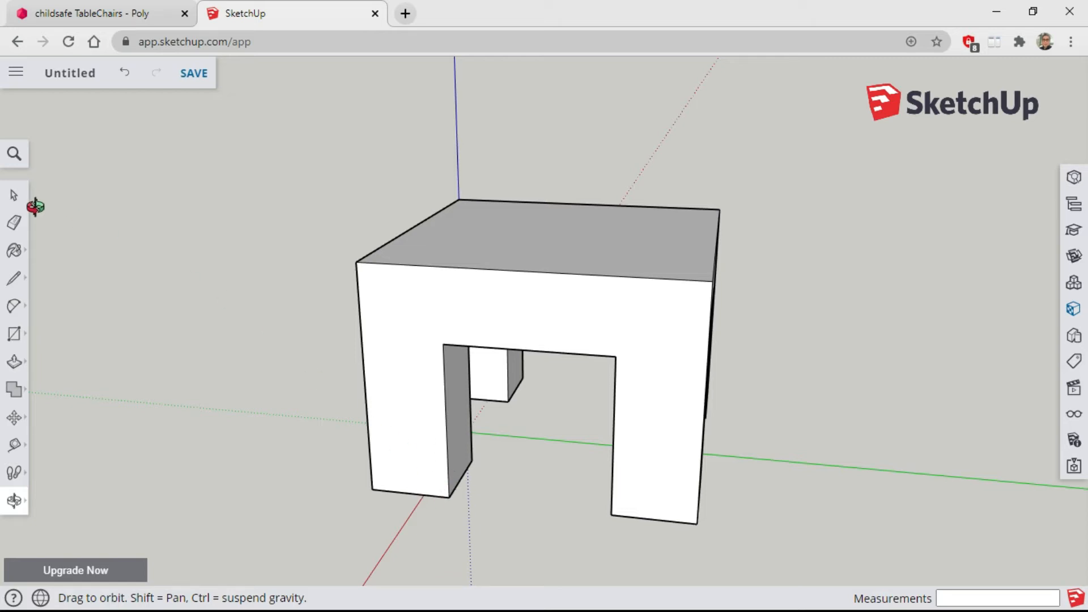
click(14, 284)
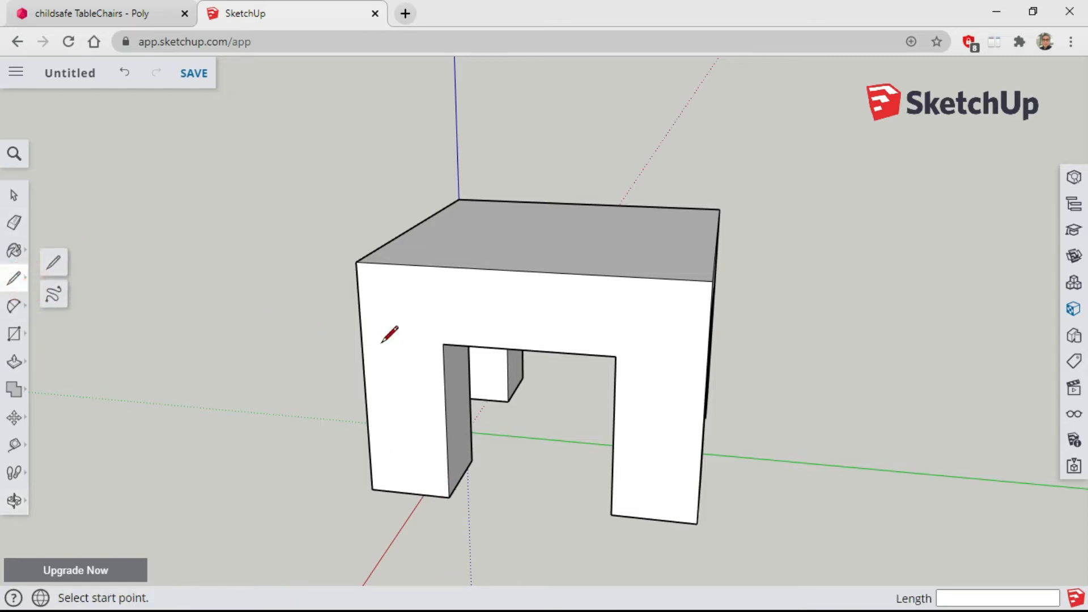
click(443, 343)
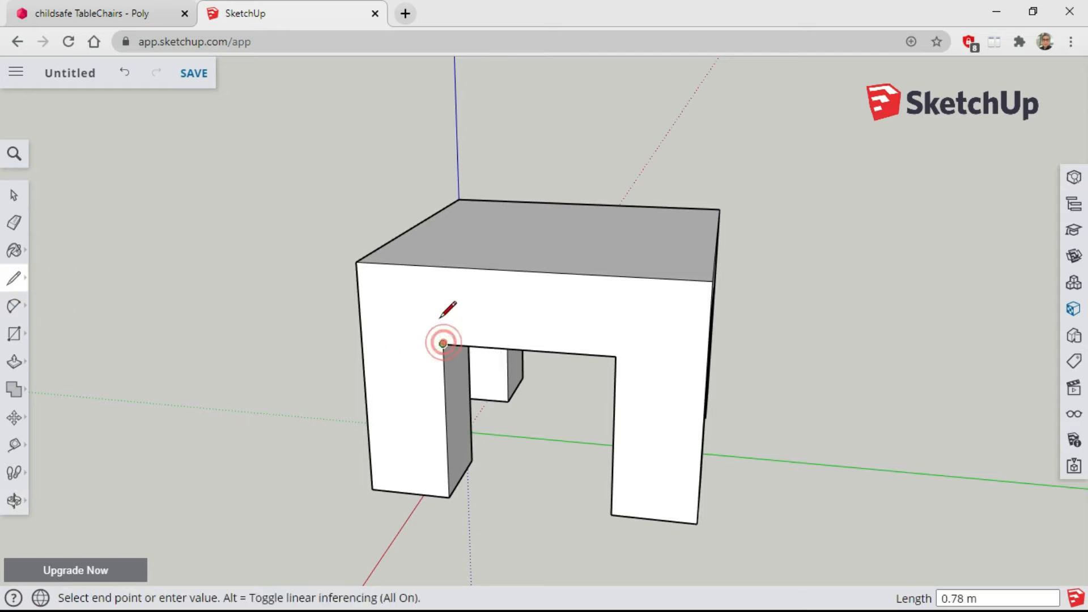
click(440, 267)
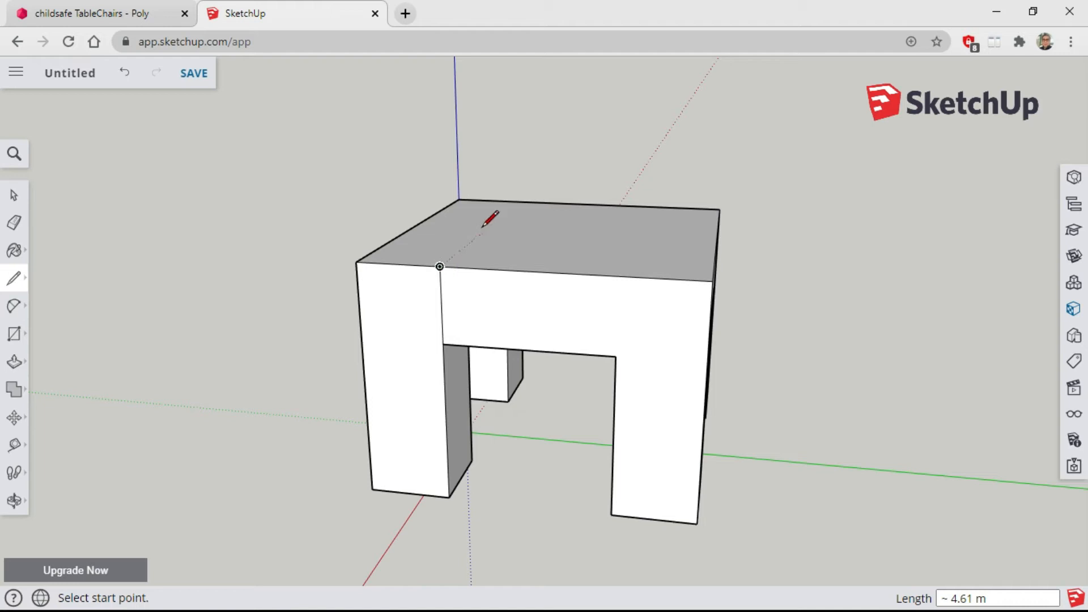
click(520, 201)
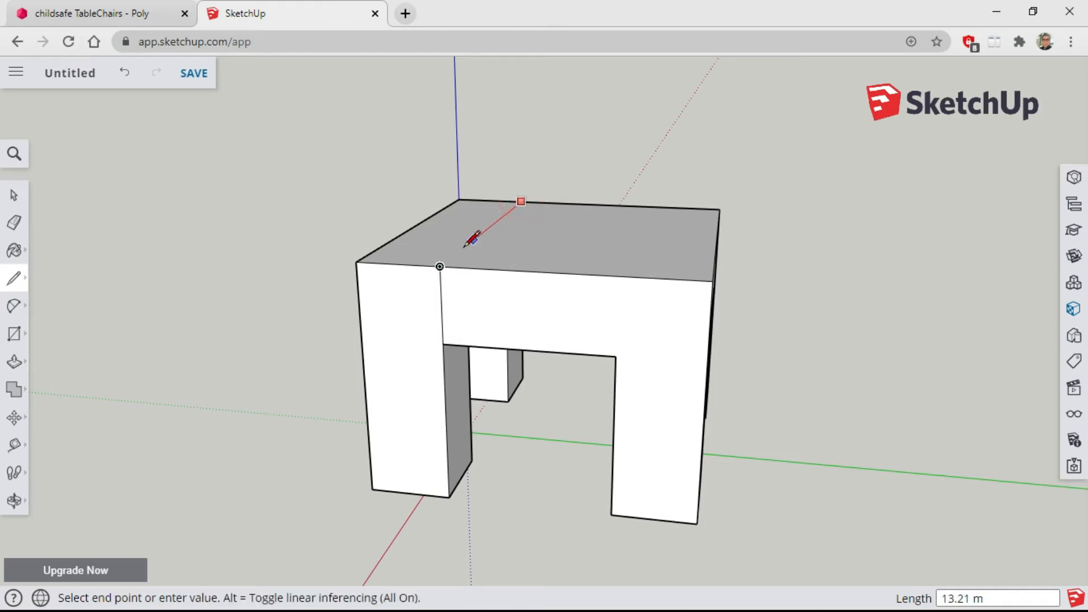
click(440, 266)
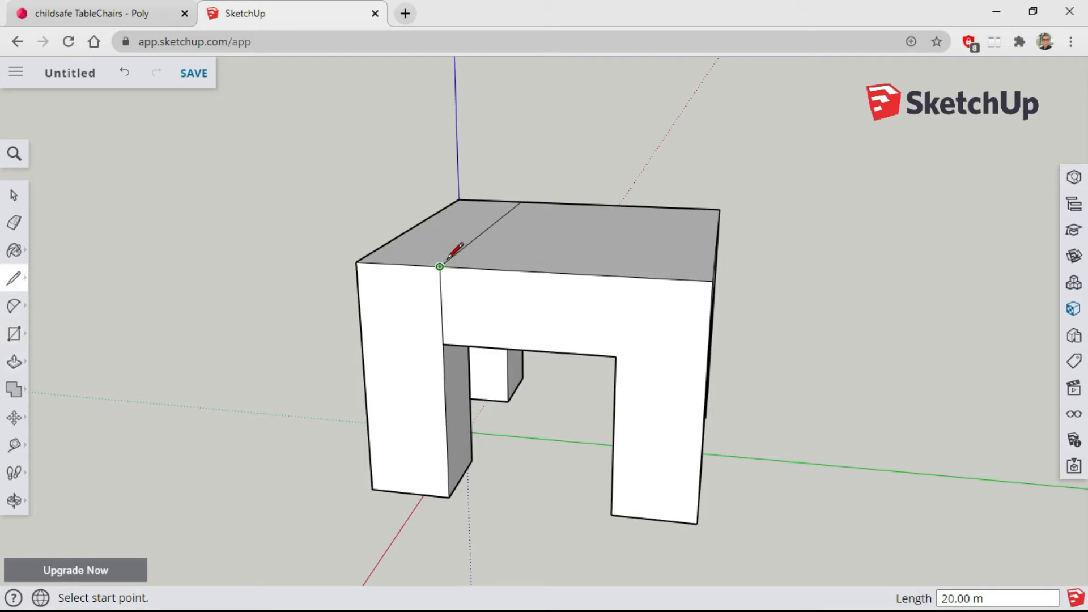
Extrude the narrow strip at the slab's edge 12 m upward with Push/Pull to form the backrest
click(15, 362)
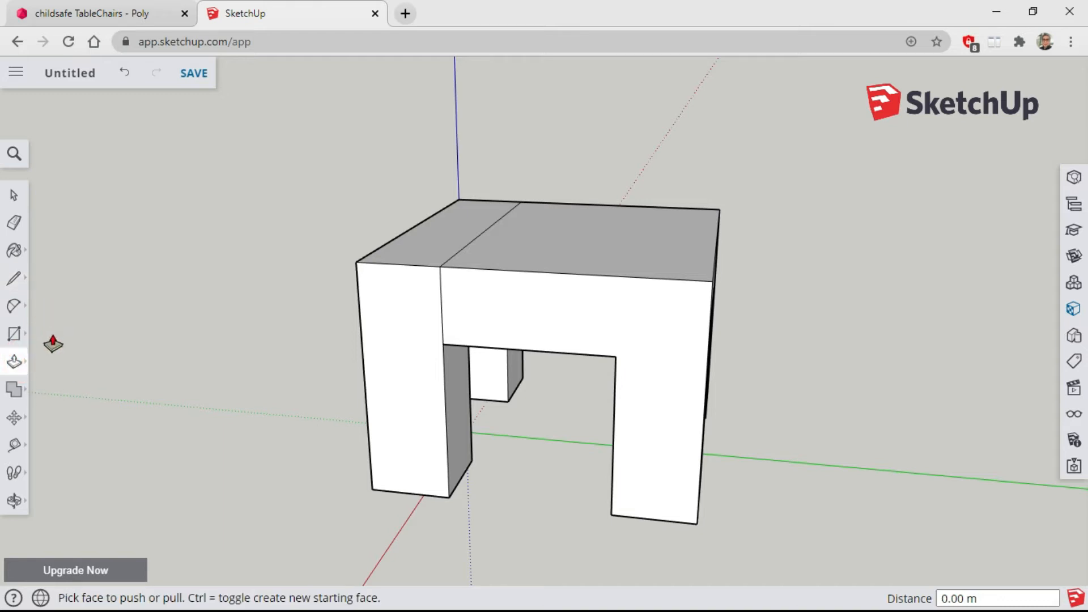
drag(435, 233, 446, 64)
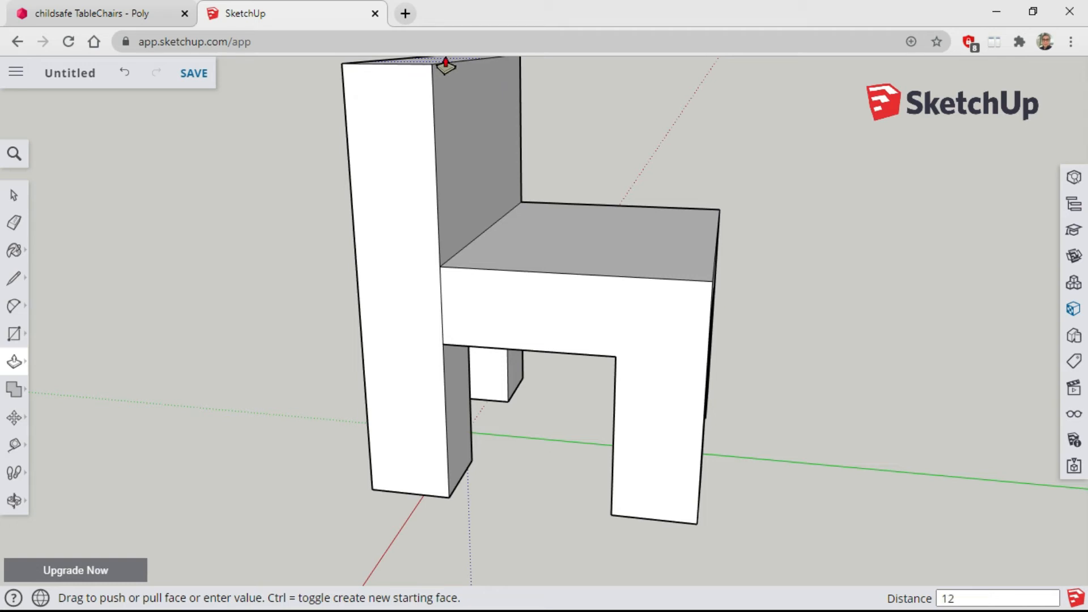
key(Return)
scroll(714, 264, down, 3)
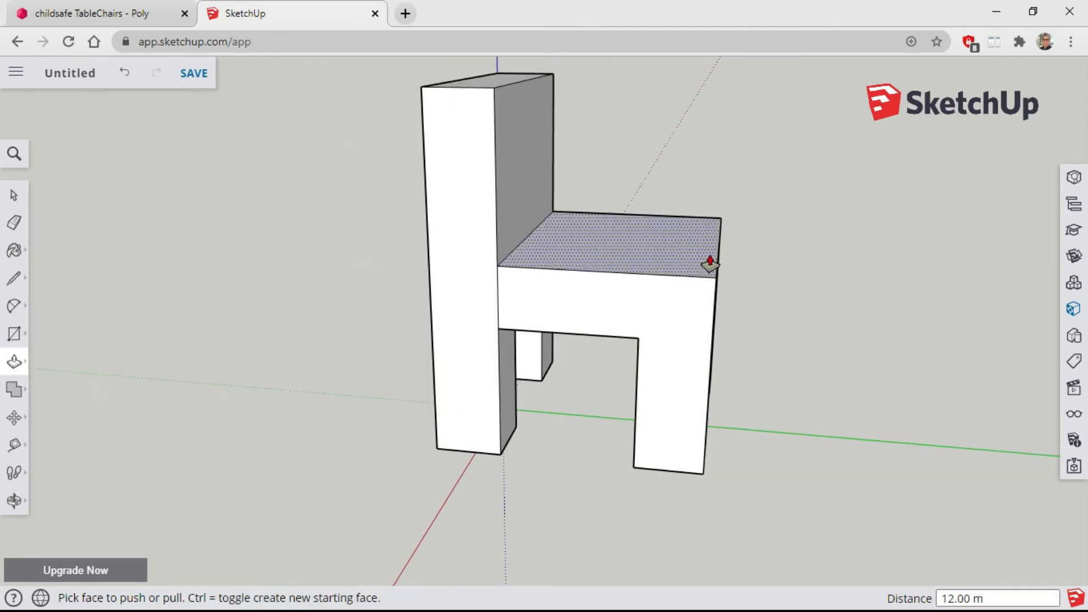
Draw a 20 m horizontal line across the backrest's front face, starting from the midpoint of its side edge
click(14, 500)
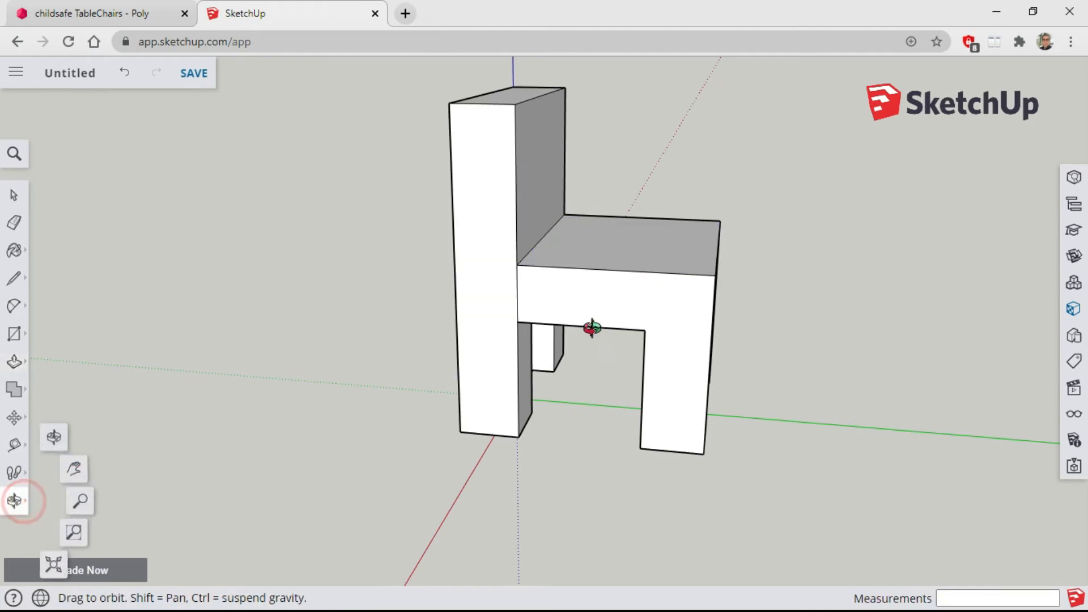
drag(684, 300, 578, 226)
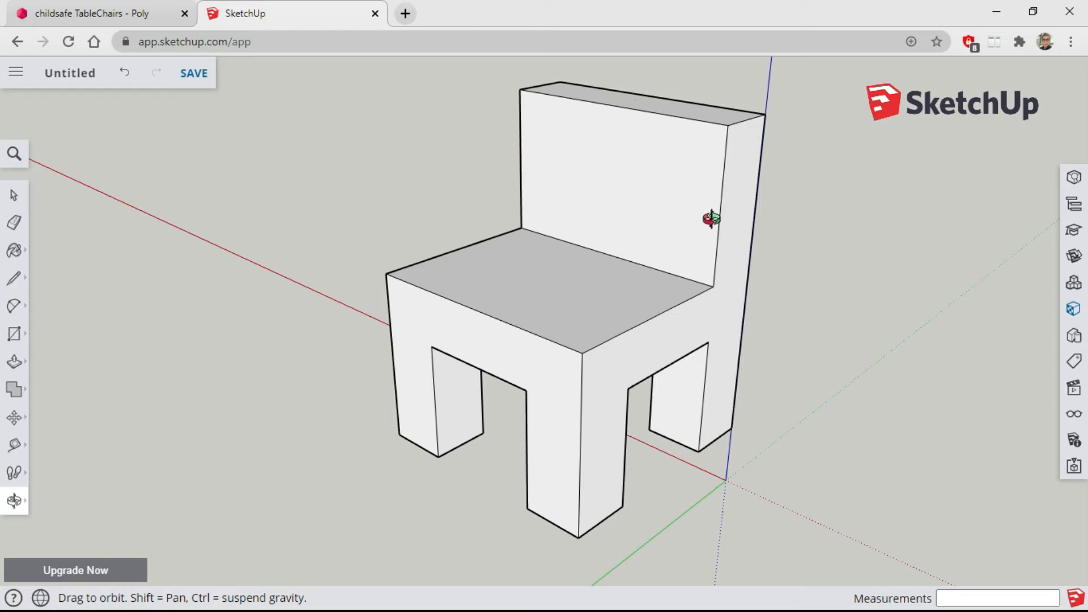
click(15, 280)
click(53, 261)
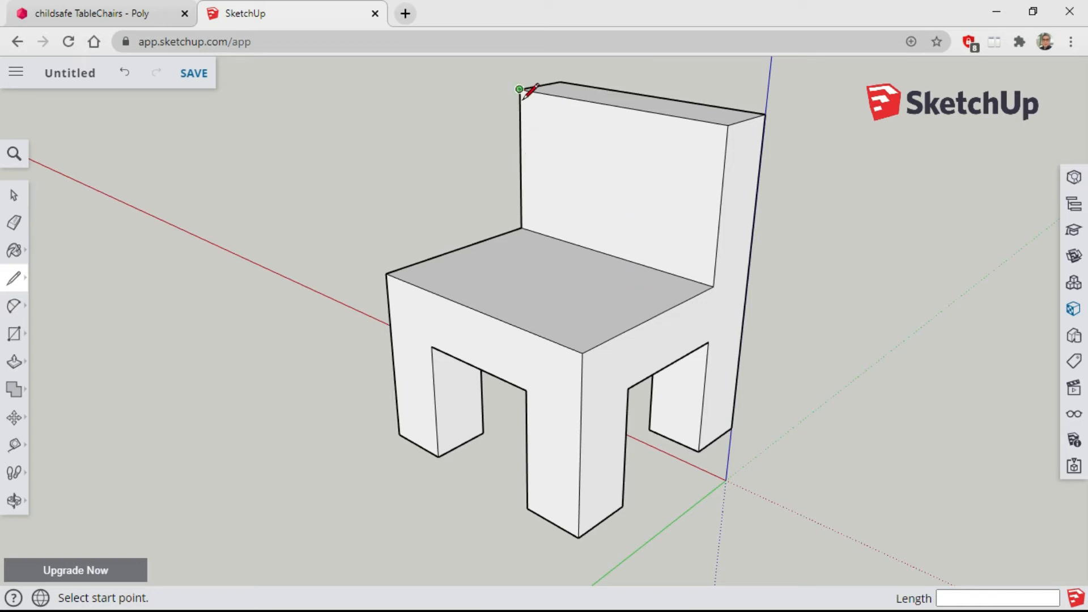
click(519, 160)
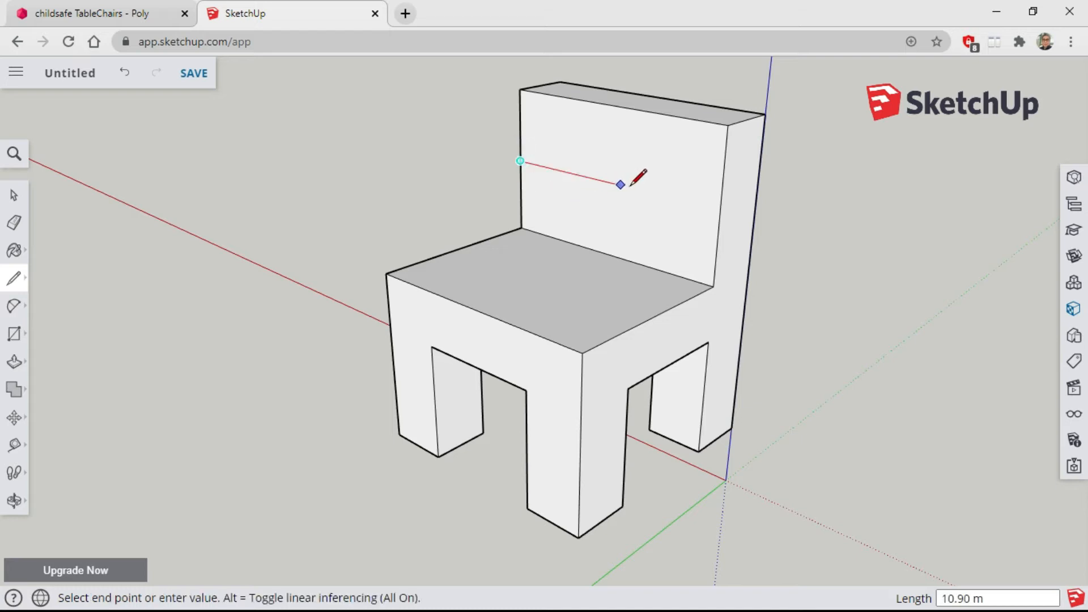
click(719, 209)
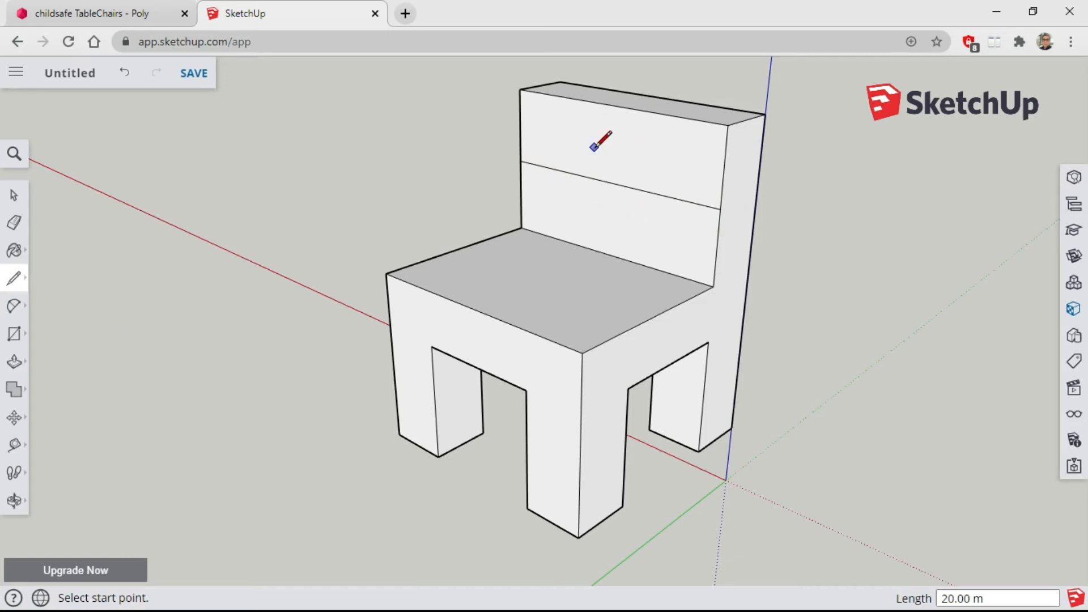
Draw a two-point arc between the backrest line's endpoints with a 6 m bulge up to the top edge's midpoint
scroll(592, 148, up, 1)
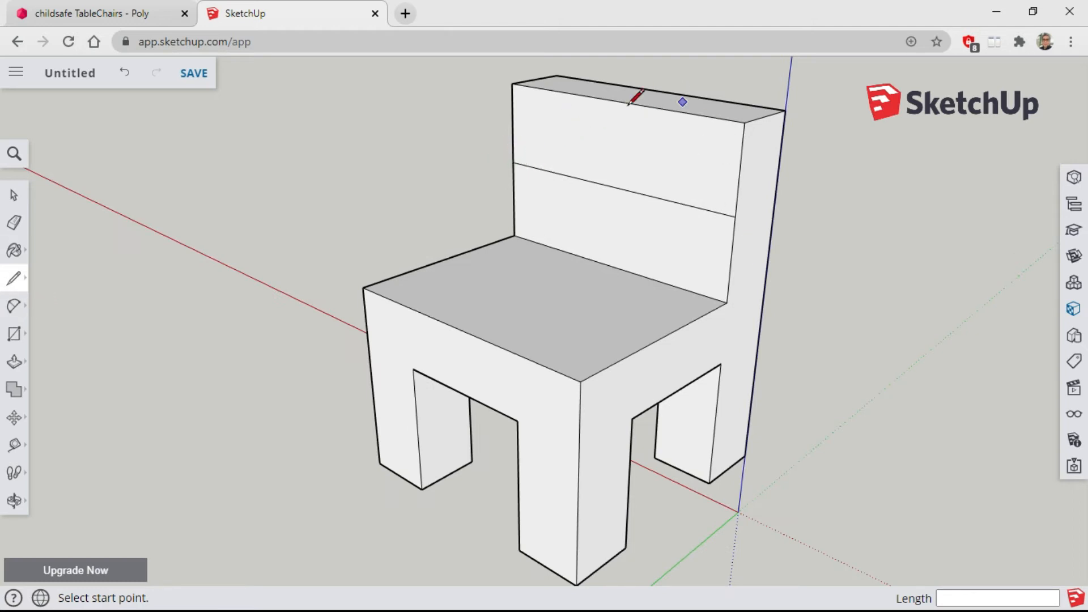
click(13, 306)
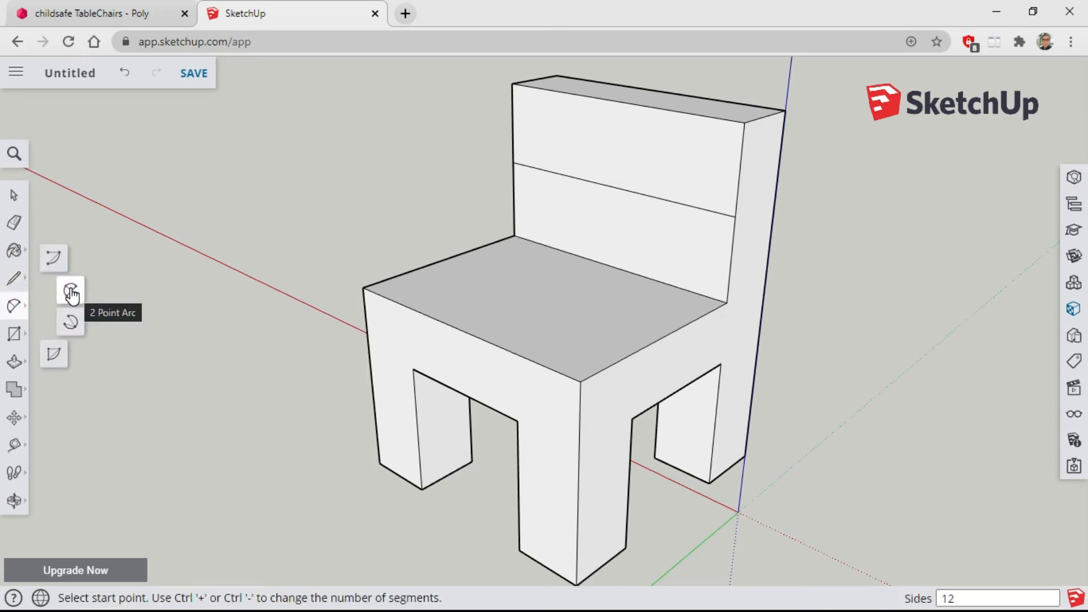
click(71, 291)
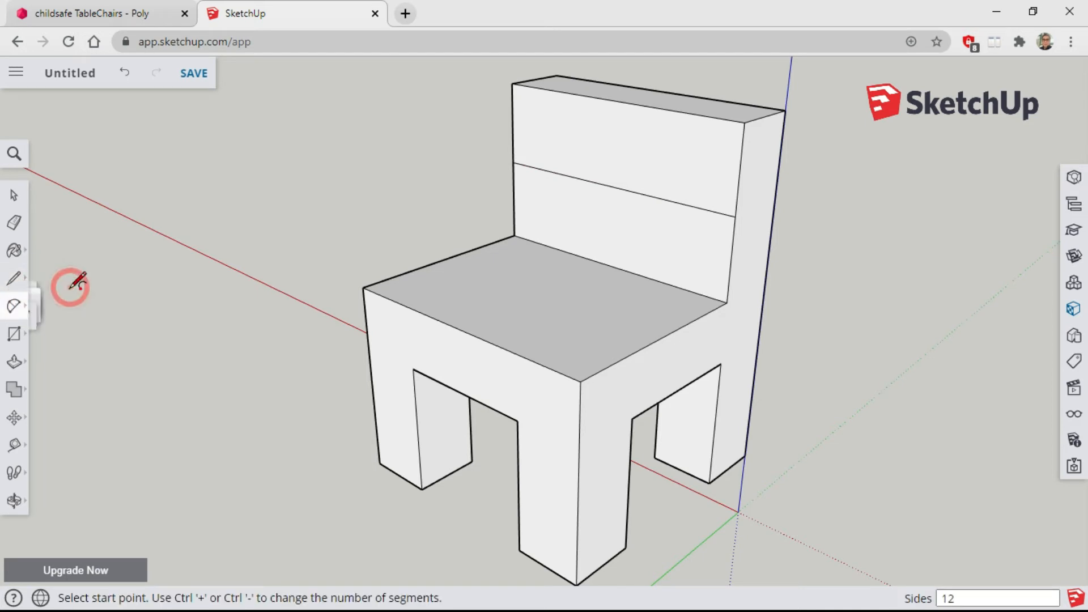
click(512, 162)
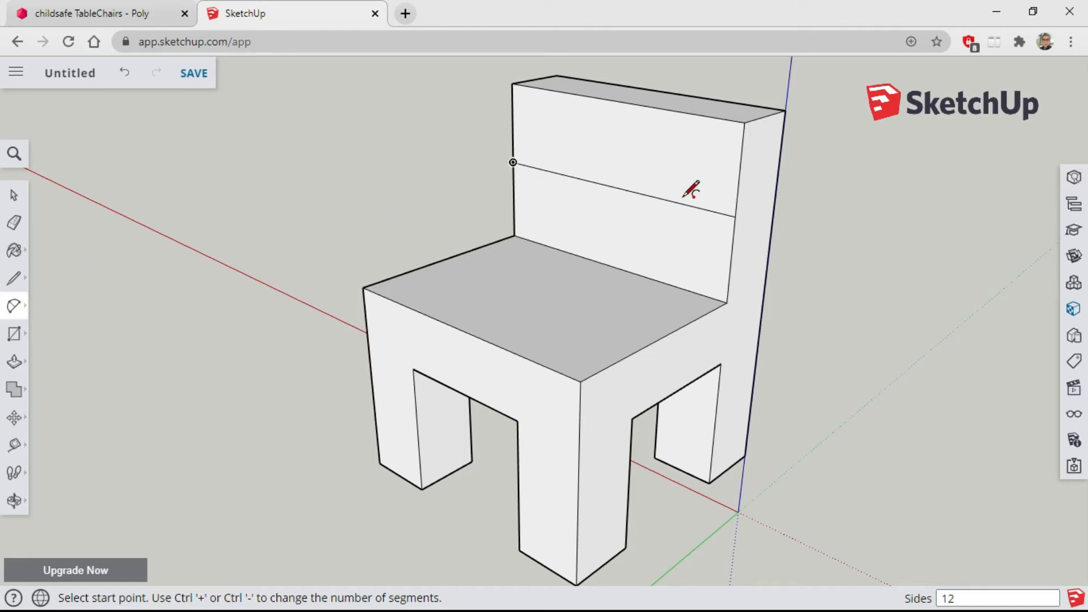
click(513, 162)
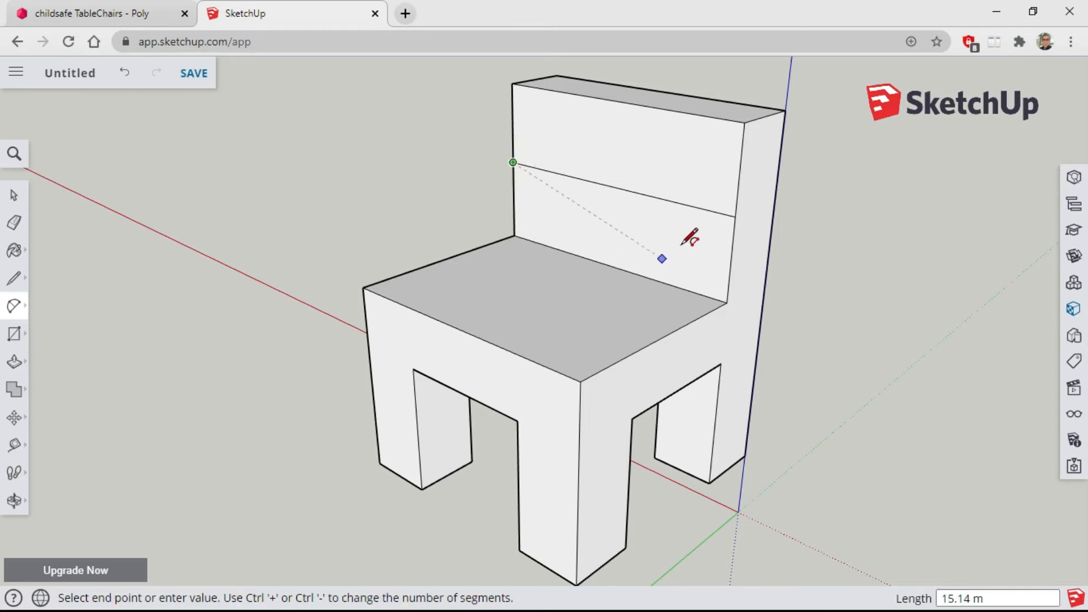
click(735, 216)
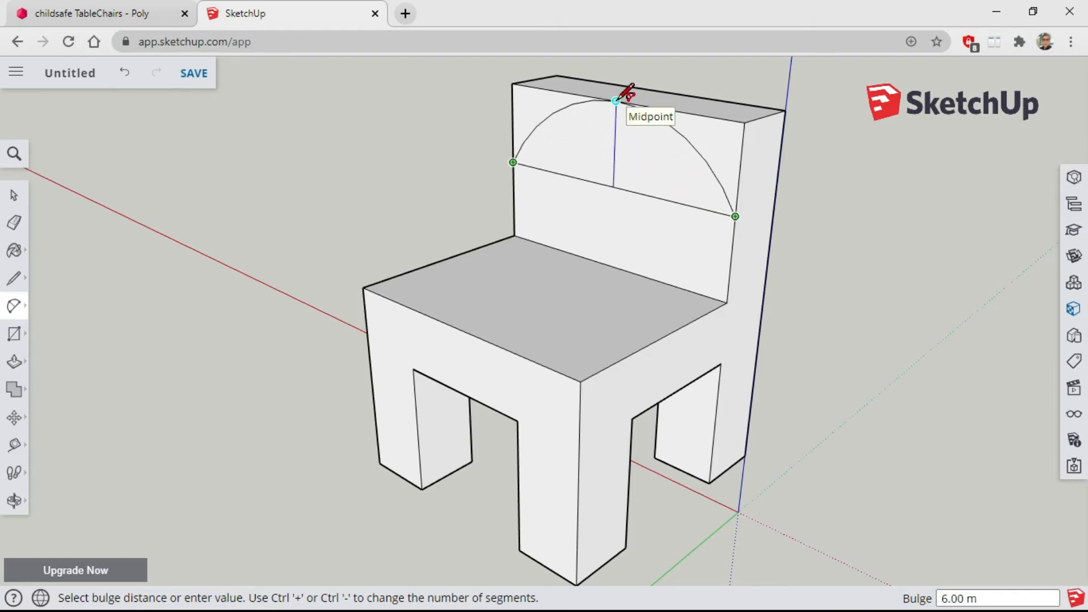
click(616, 100)
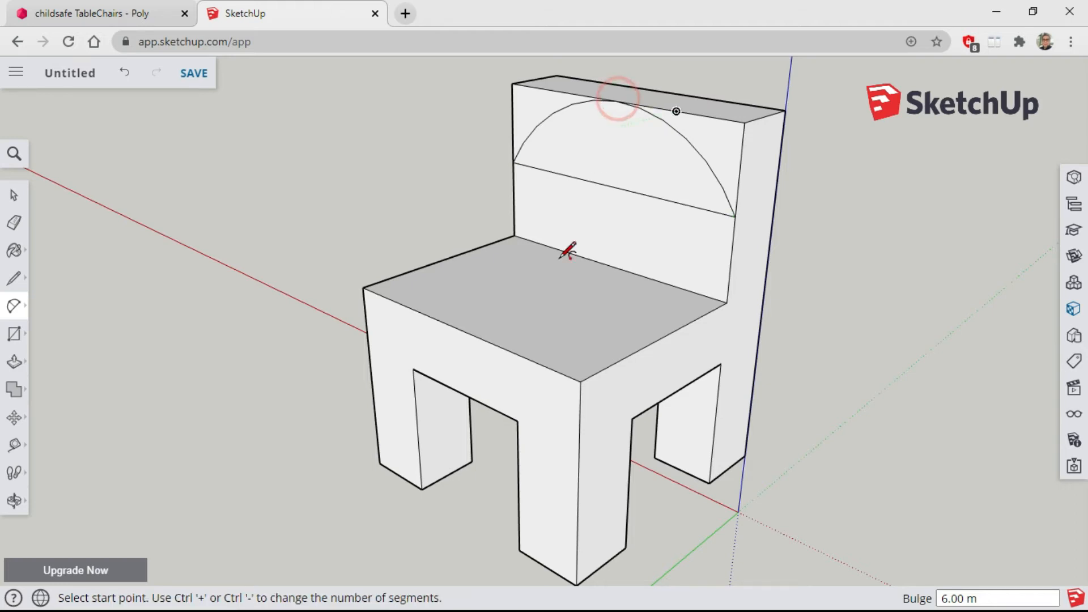
Cut away both backrest corners outside the arc by pushing them 5 m back through the full thickness
click(14, 195)
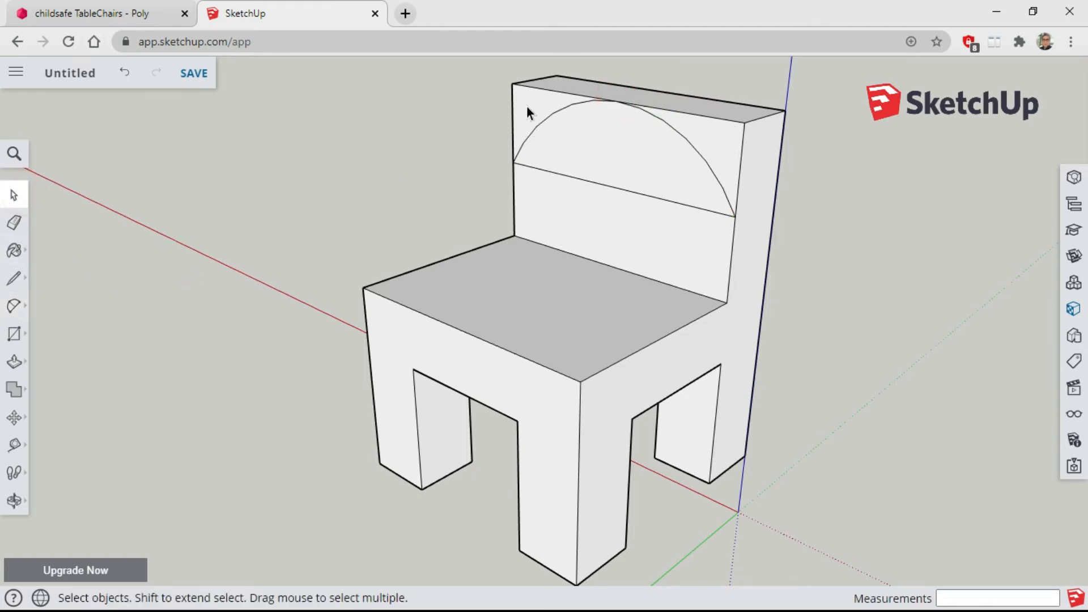
click(15, 362)
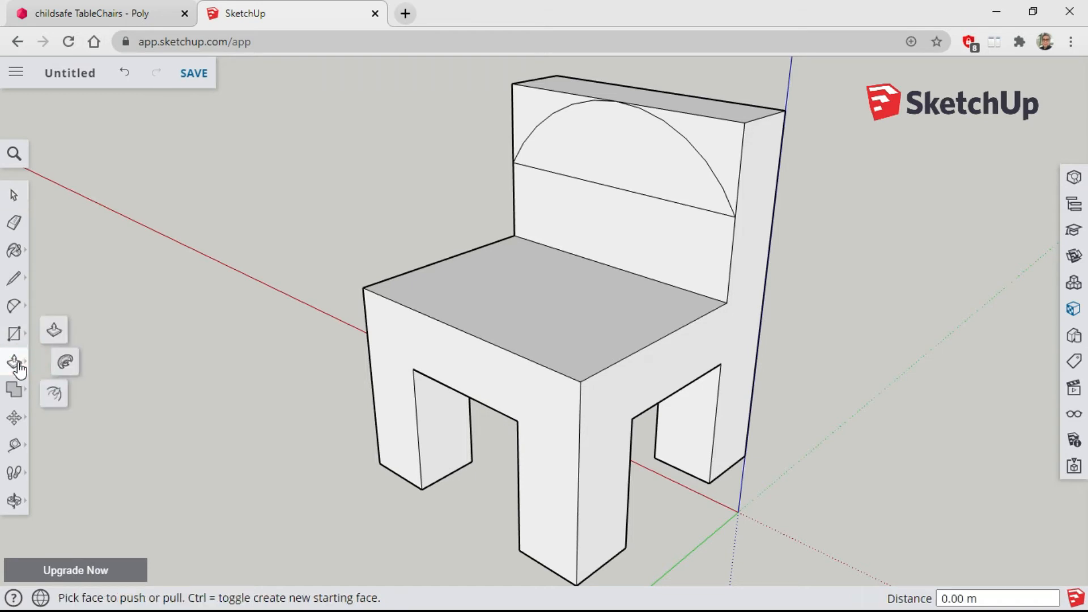
click(59, 330)
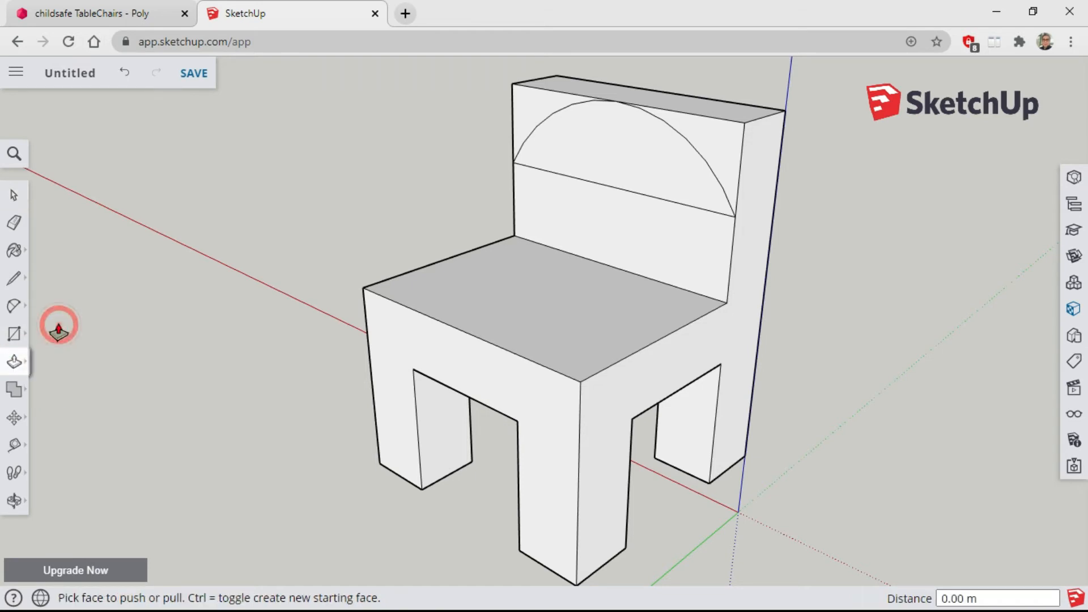
click(719, 143)
click(821, 123)
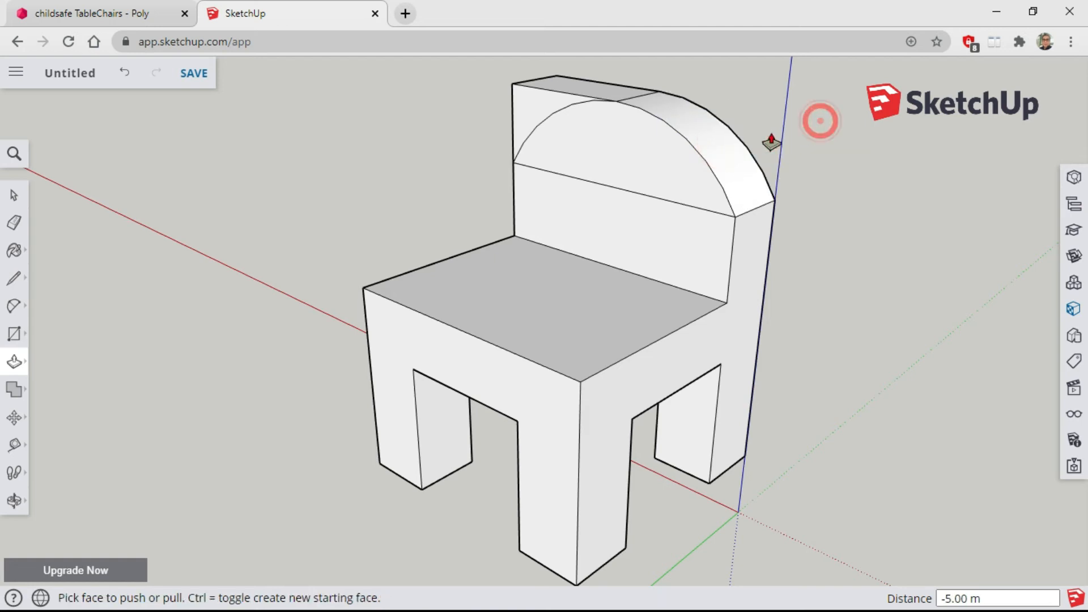
click(540, 108)
click(651, 68)
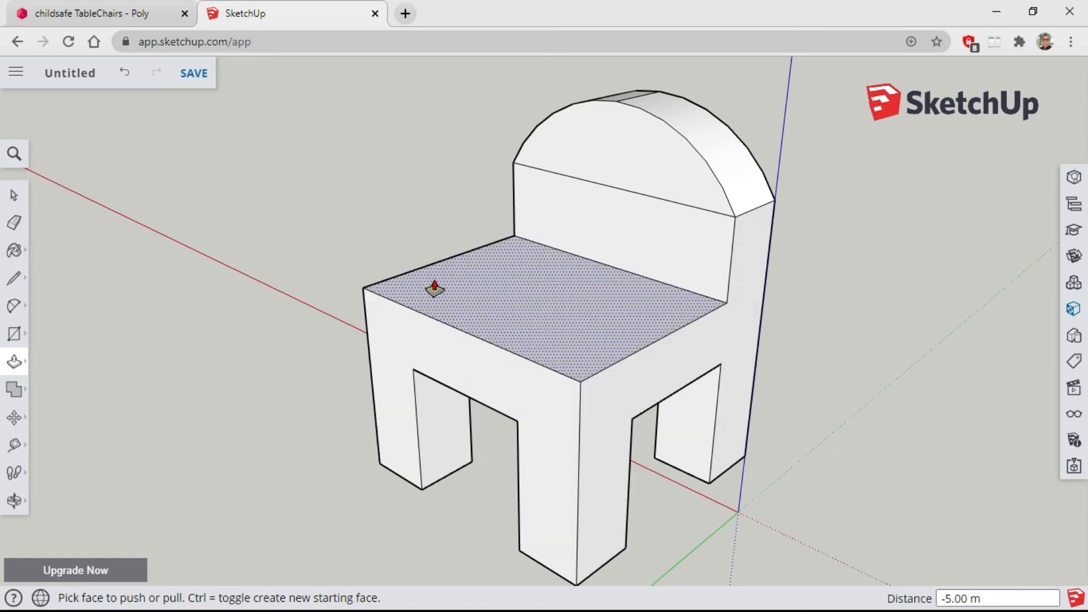
Draw a line from a front leg's inner side corner up to the seat's edge, plus a 20 m line across the seat
scroll(395, 294, up, 3)
scroll(546, 385, down, 3)
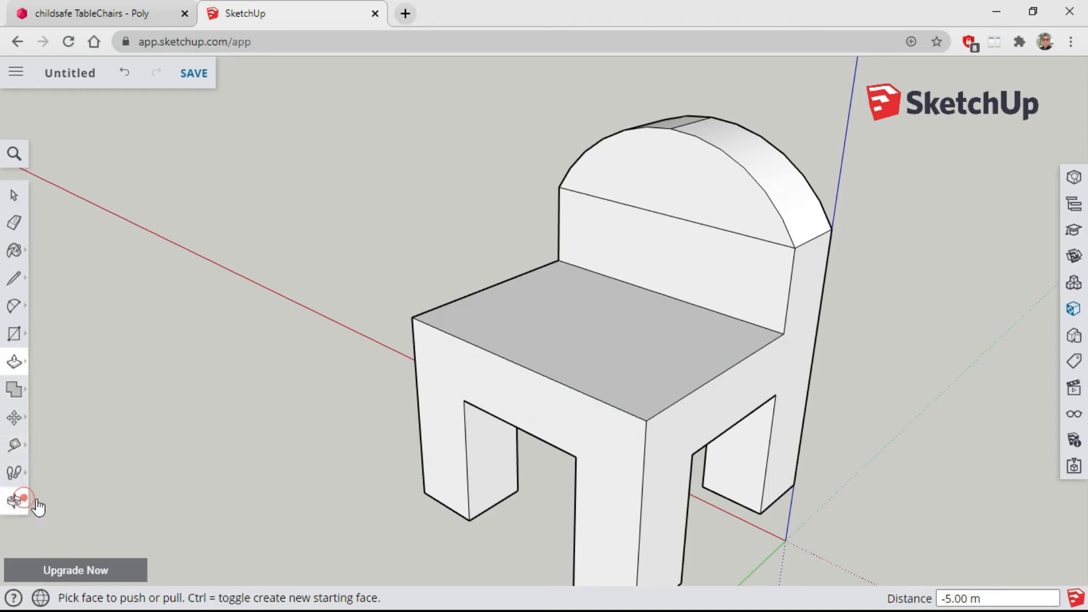
click(14, 500)
drag(636, 460, 455, 395)
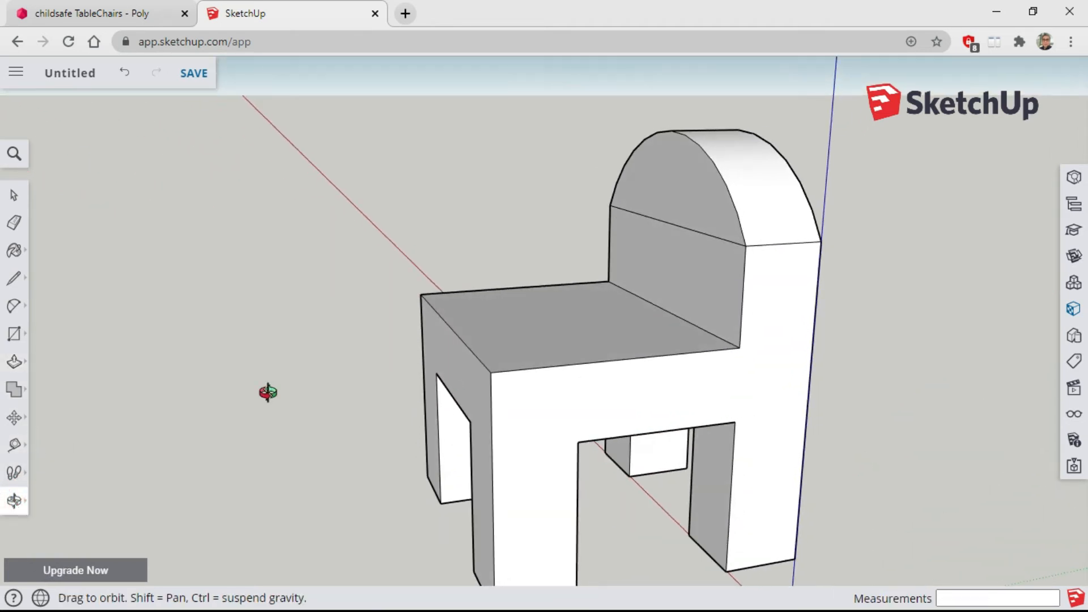
click(14, 286)
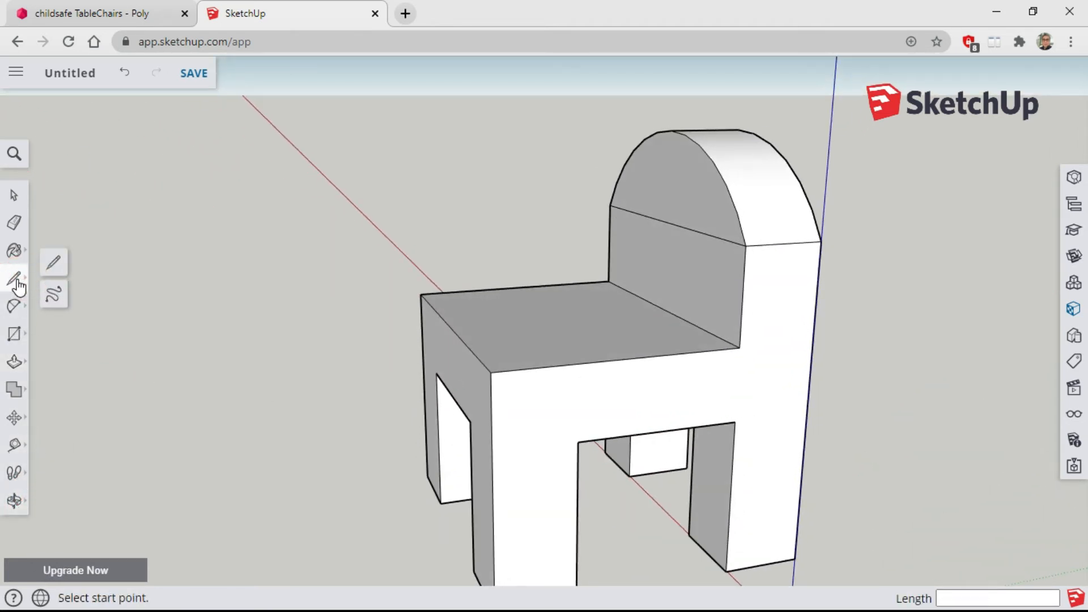
click(577, 442)
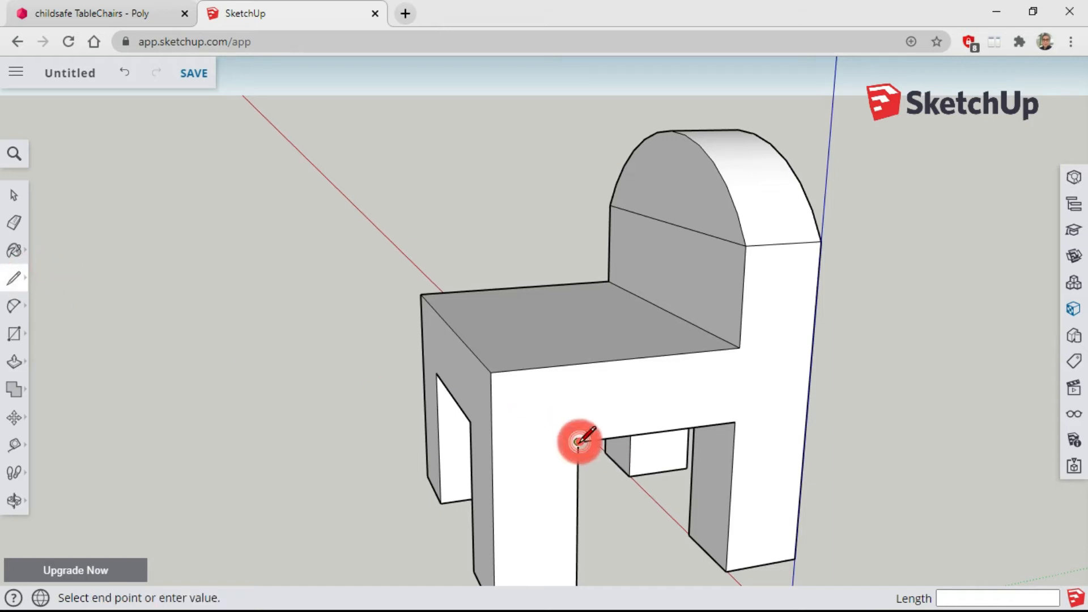
click(577, 363)
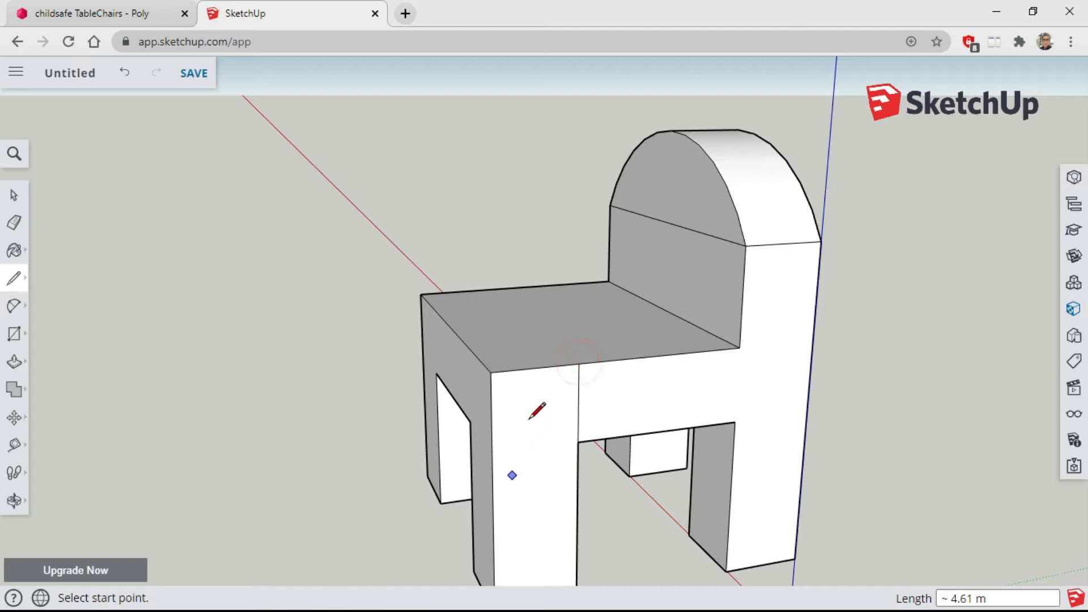
click(578, 363)
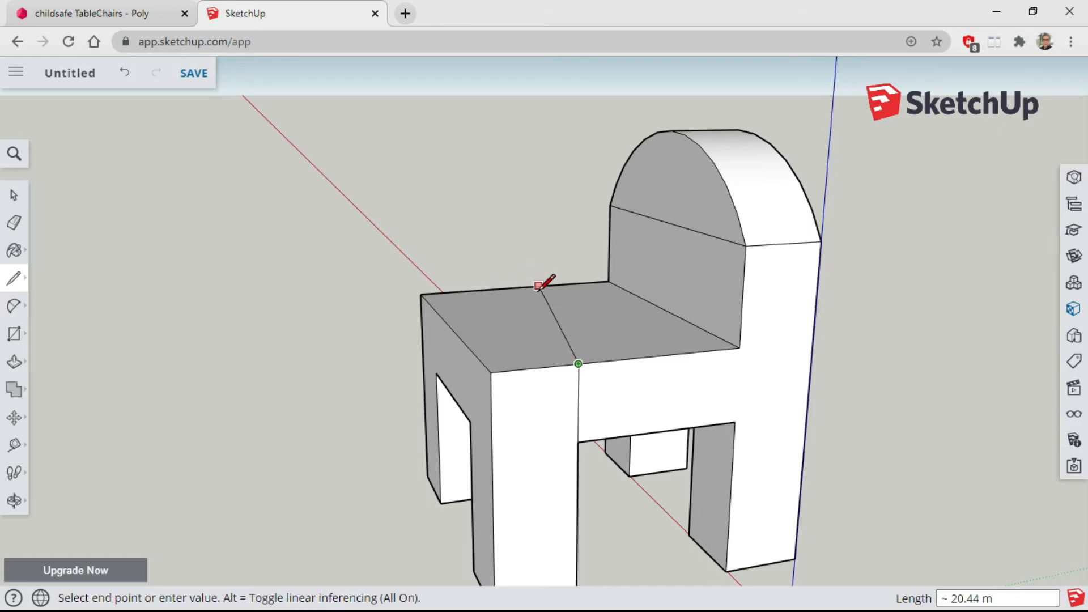
click(486, 289)
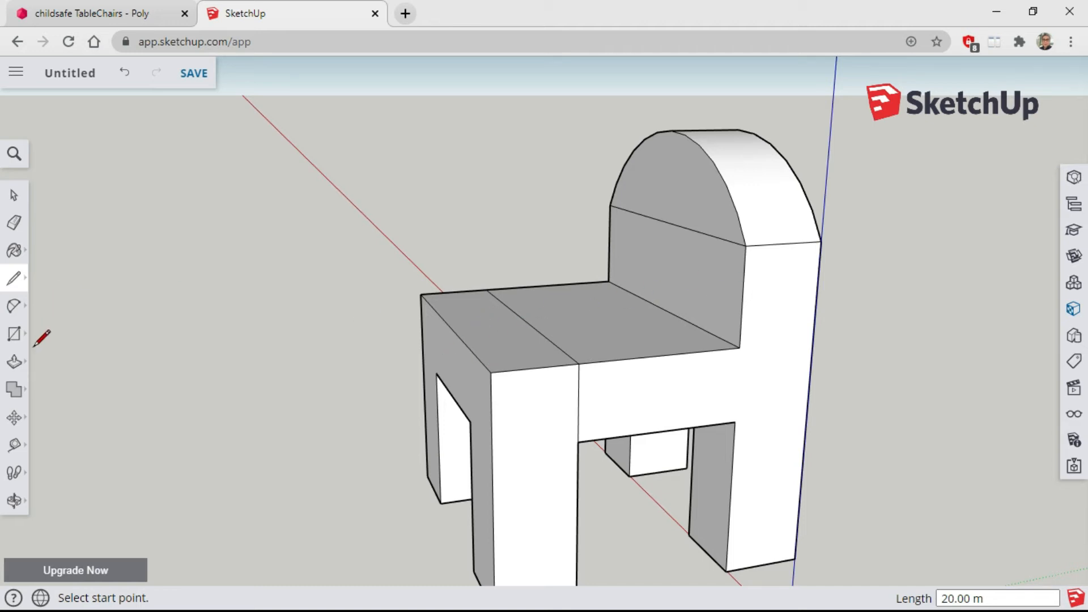
Draw a line from the front opening's upper corner to the seat's front edge, plus a 15 m line back to the backrest
click(14, 500)
drag(377, 335, 649, 415)
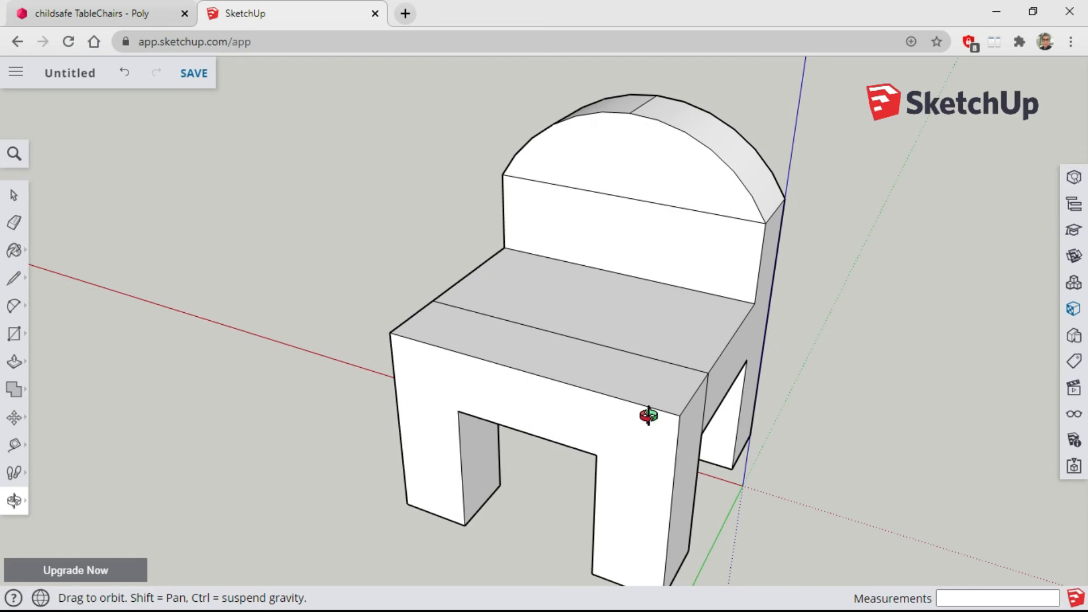
click(15, 287)
click(56, 259)
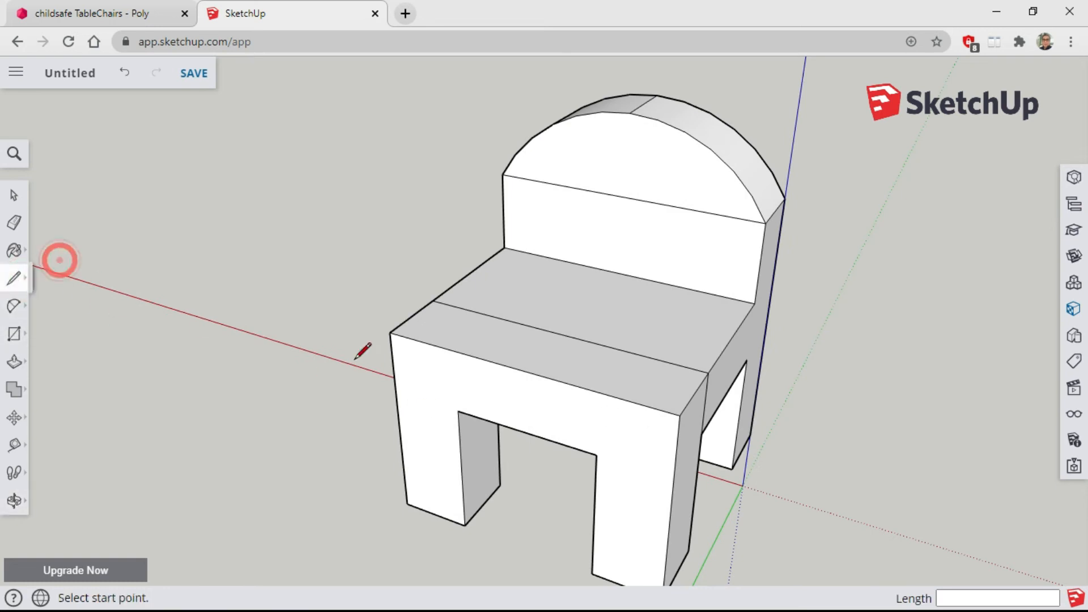
click(458, 410)
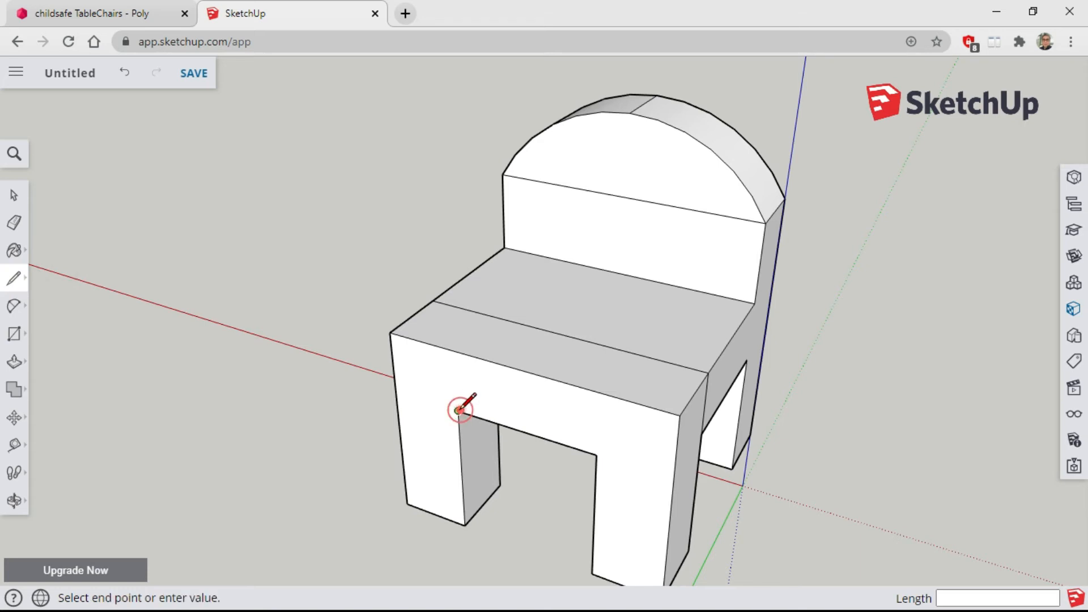
click(455, 351)
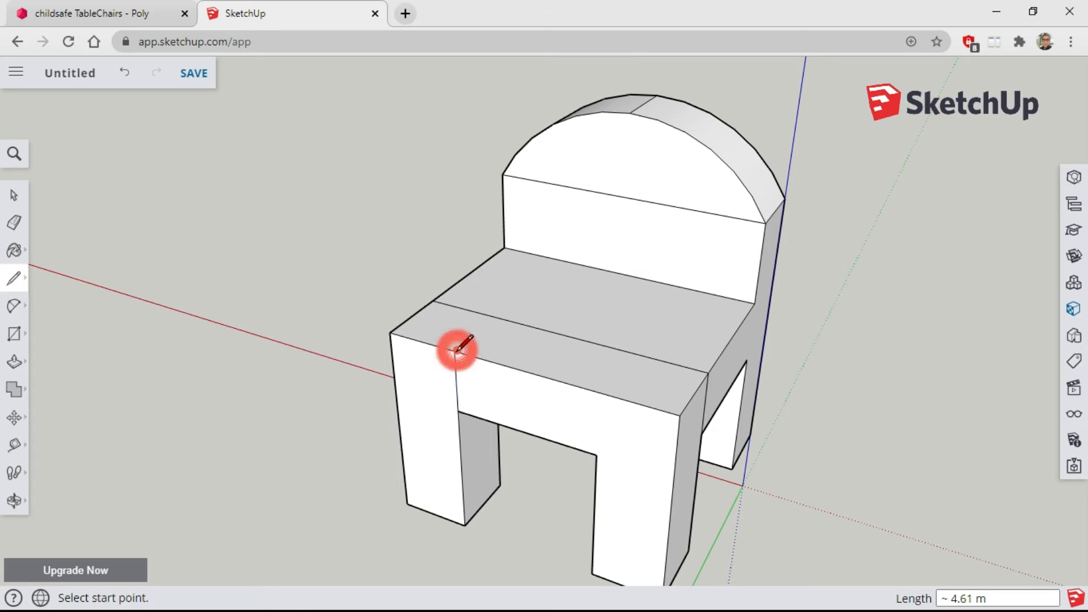
click(454, 350)
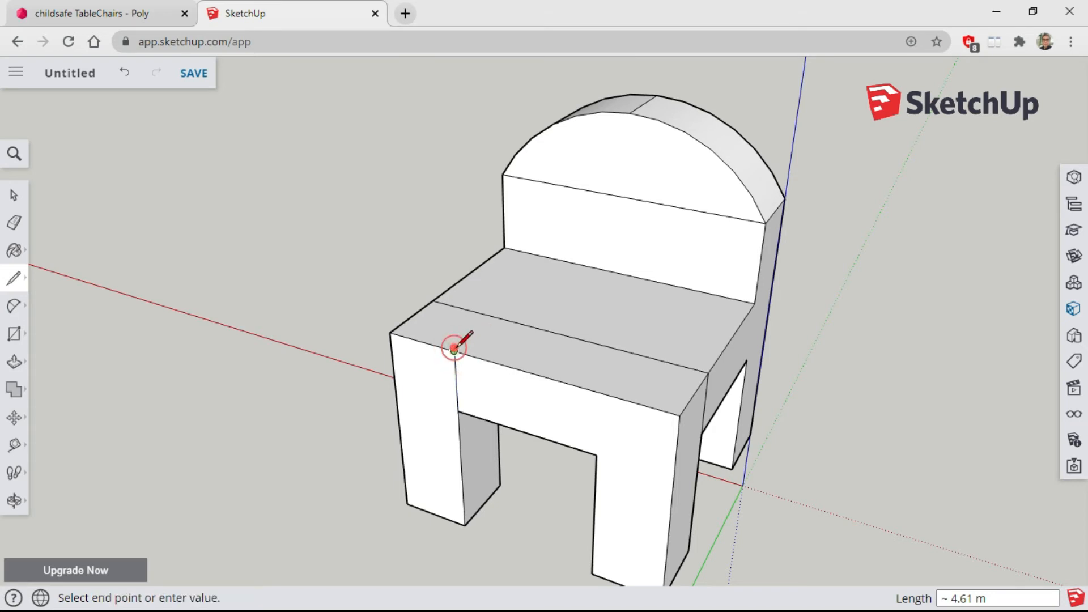
click(561, 260)
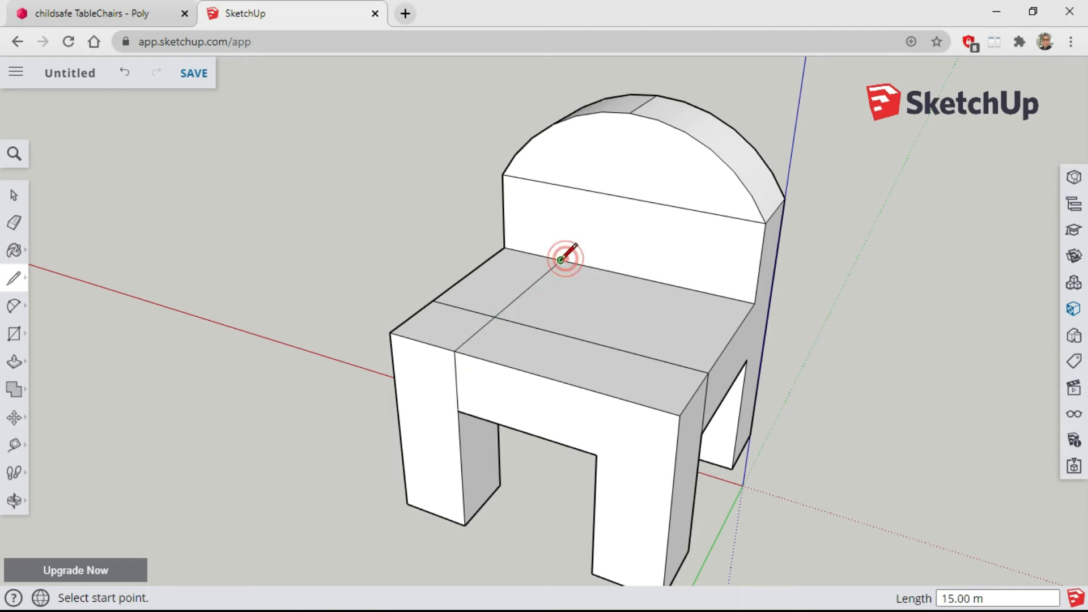
Draw a line from the front opening's other upper corner to the seat's front edge, plus a 15 m line back to the backrest
click(595, 454)
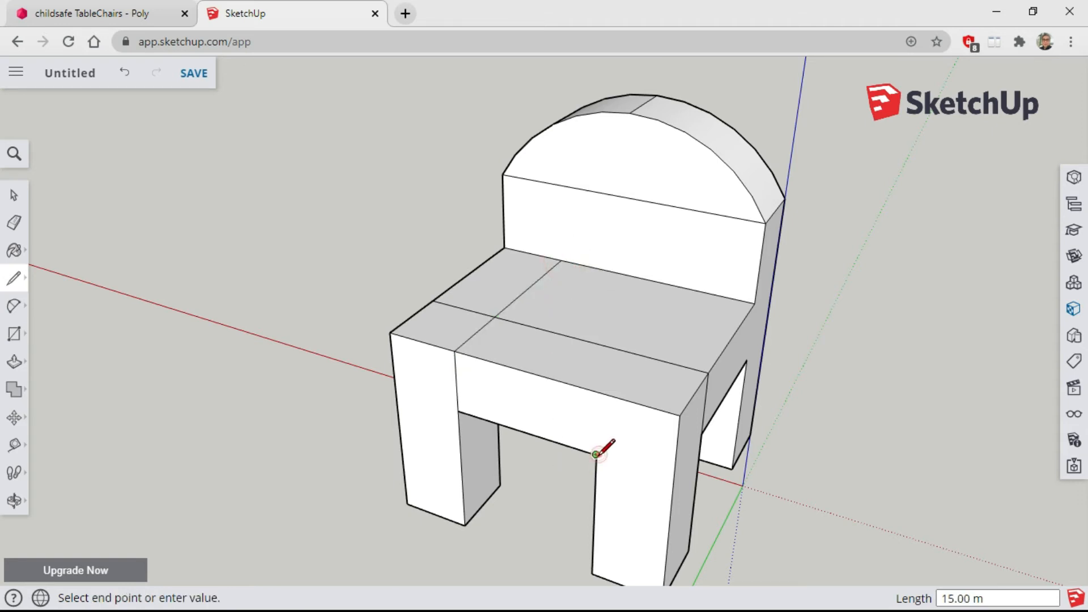
click(601, 391)
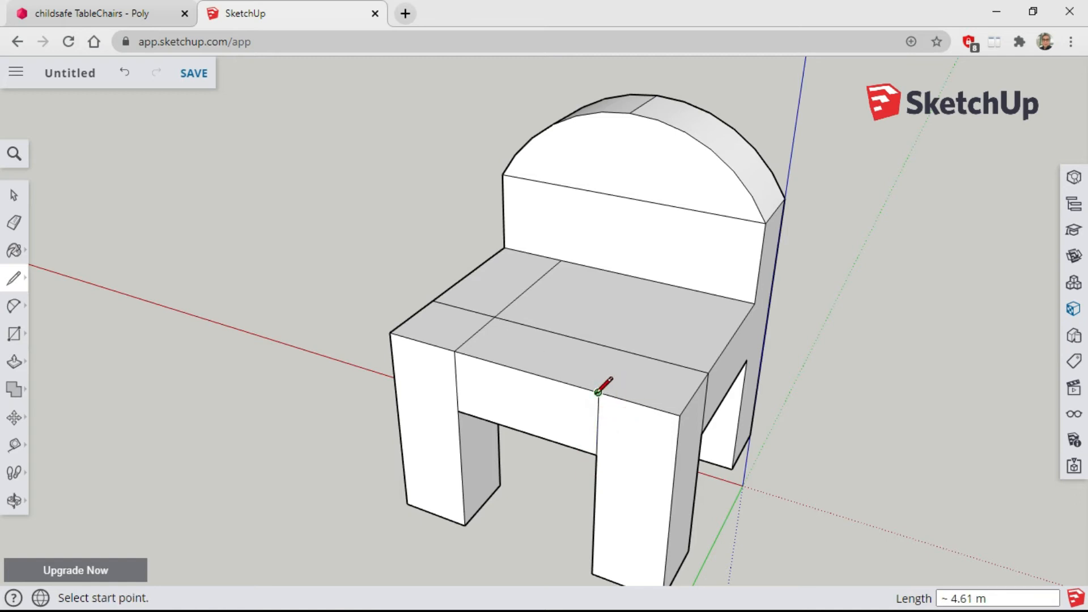
click(598, 392)
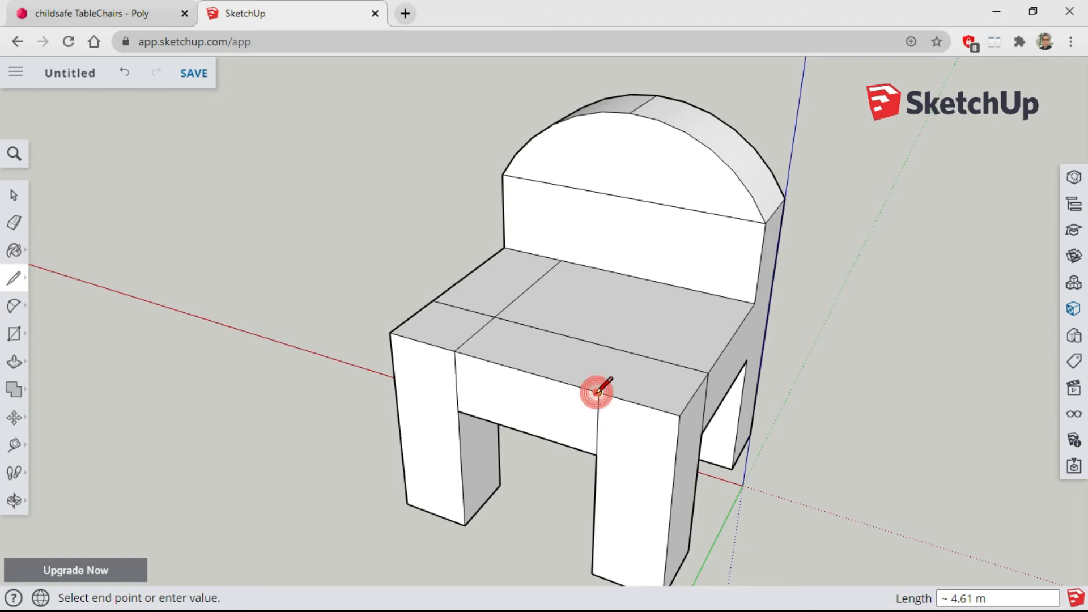
click(686, 287)
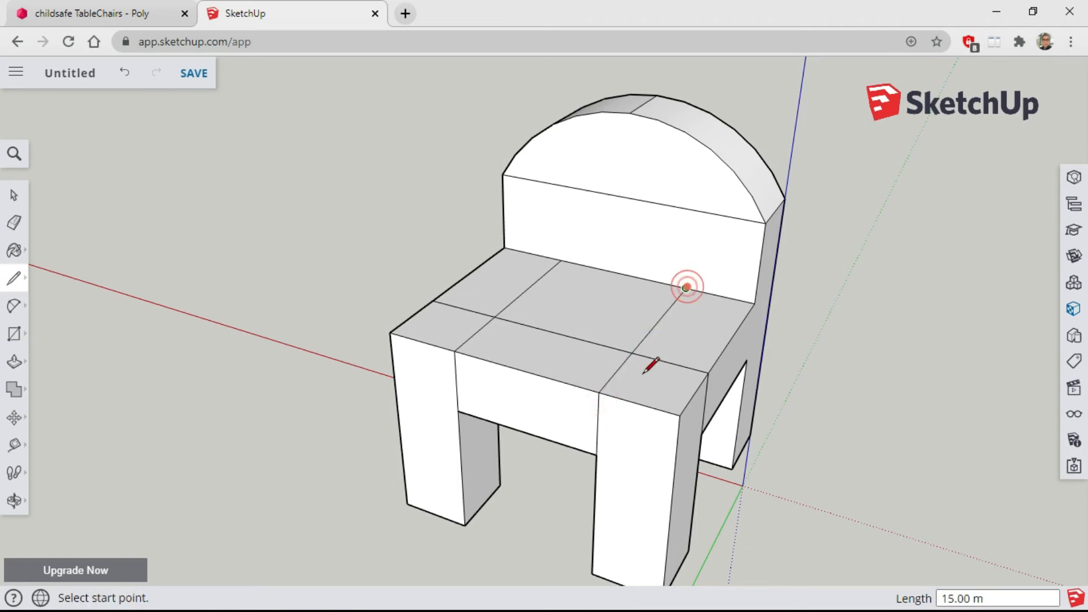
Draw a two-point arc across the seat's front corner farther from the origin, joining the dividing lines' ends and bulging toward the corner
click(15, 499)
drag(686, 378, 485, 416)
scroll(454, 322, up, 6)
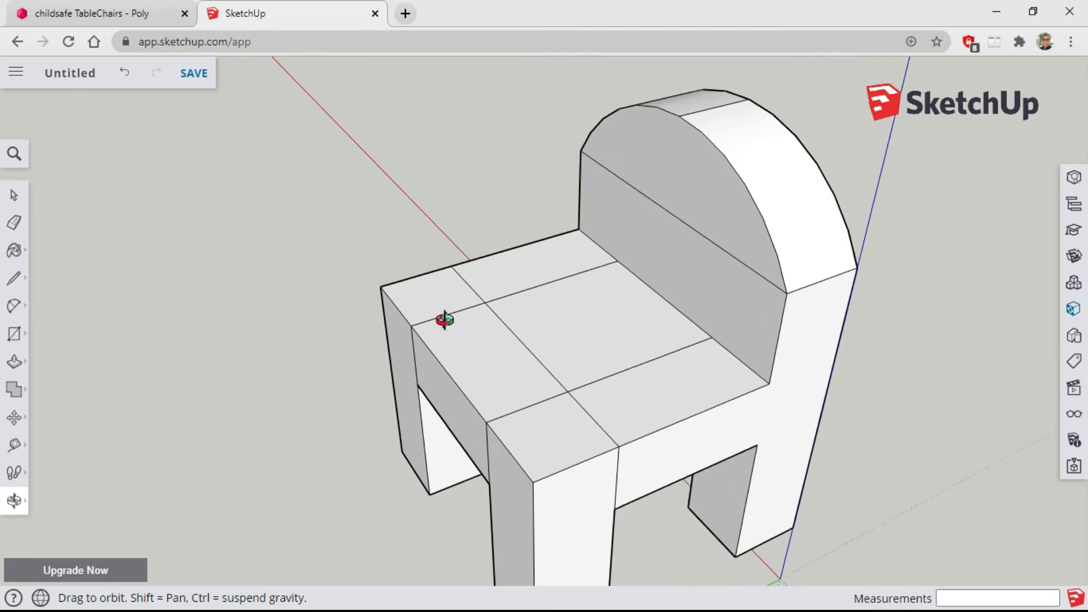
scroll(379, 301, up, 2)
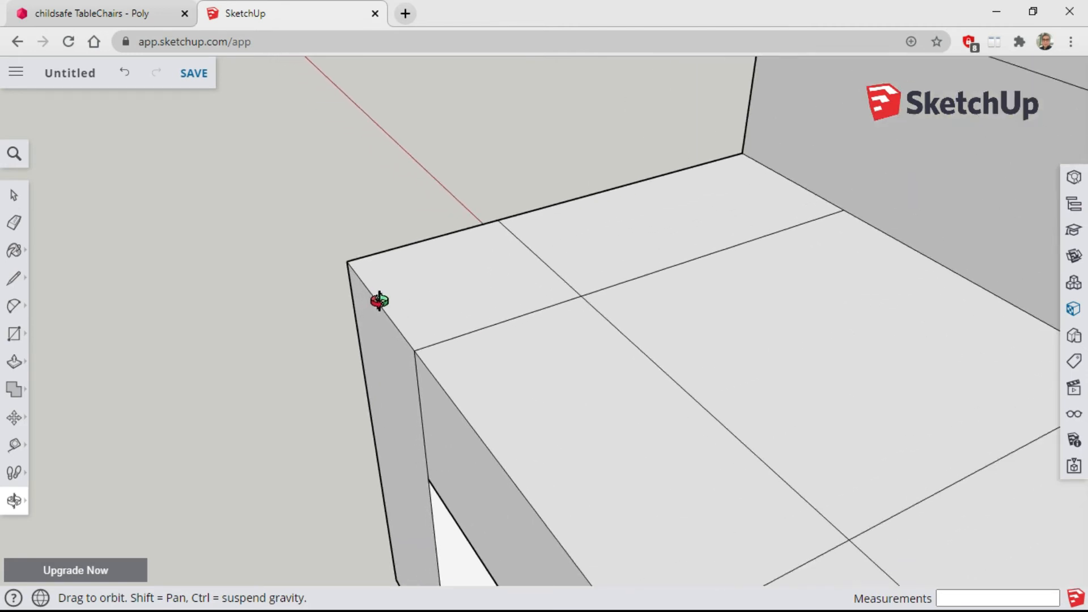
drag(345, 294, 397, 334)
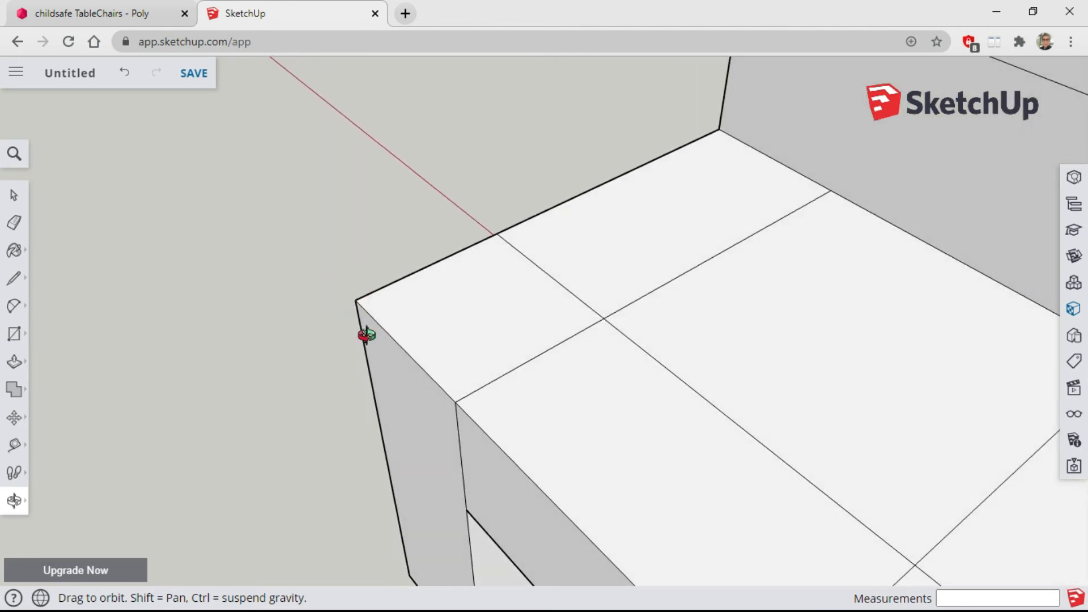
click(15, 308)
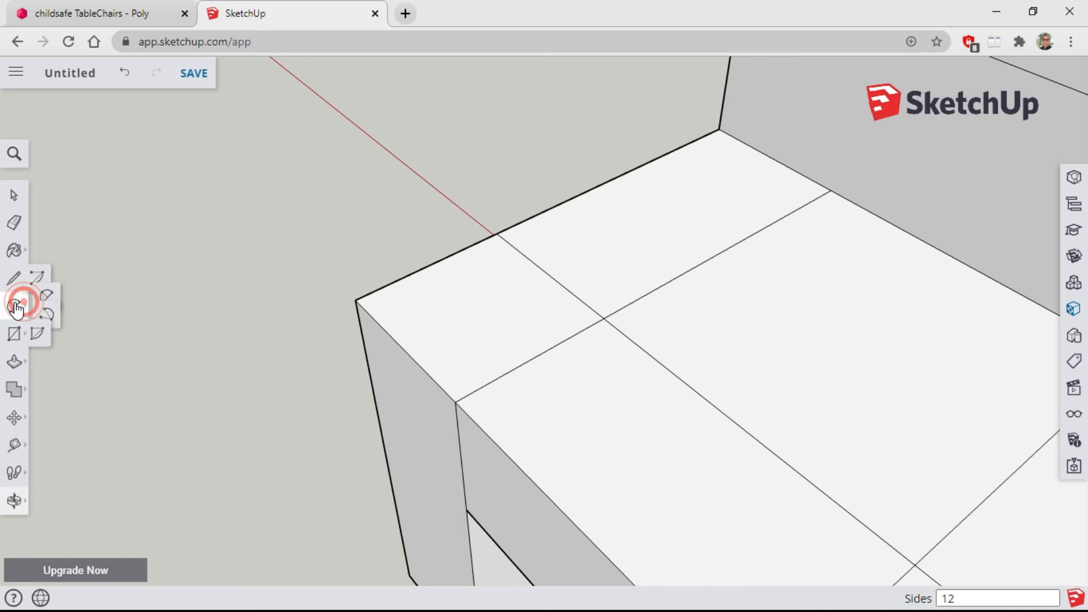
click(69, 289)
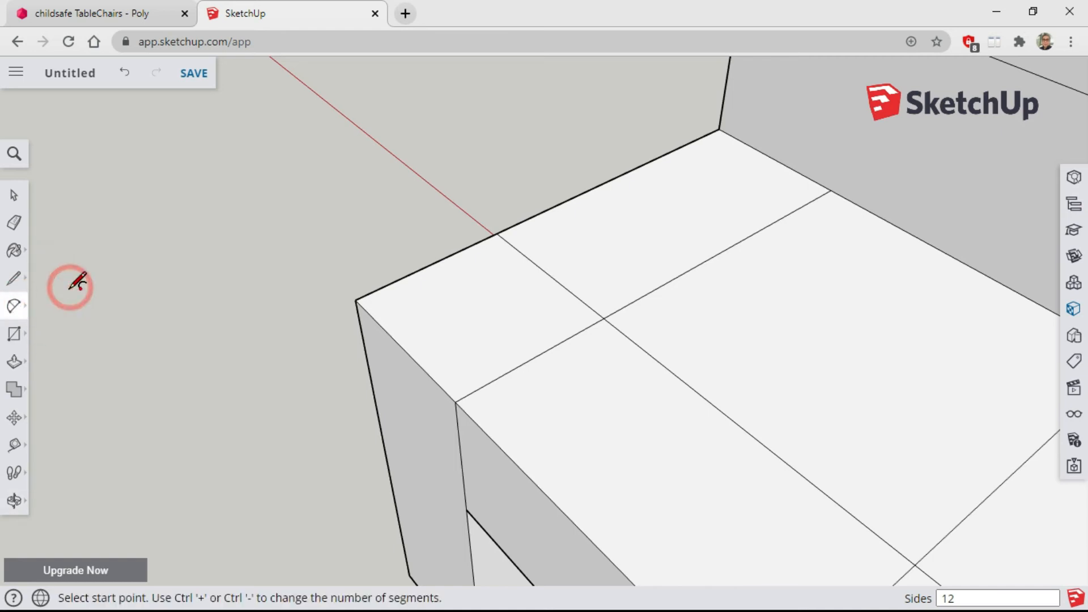
scroll(416, 265, up, 2)
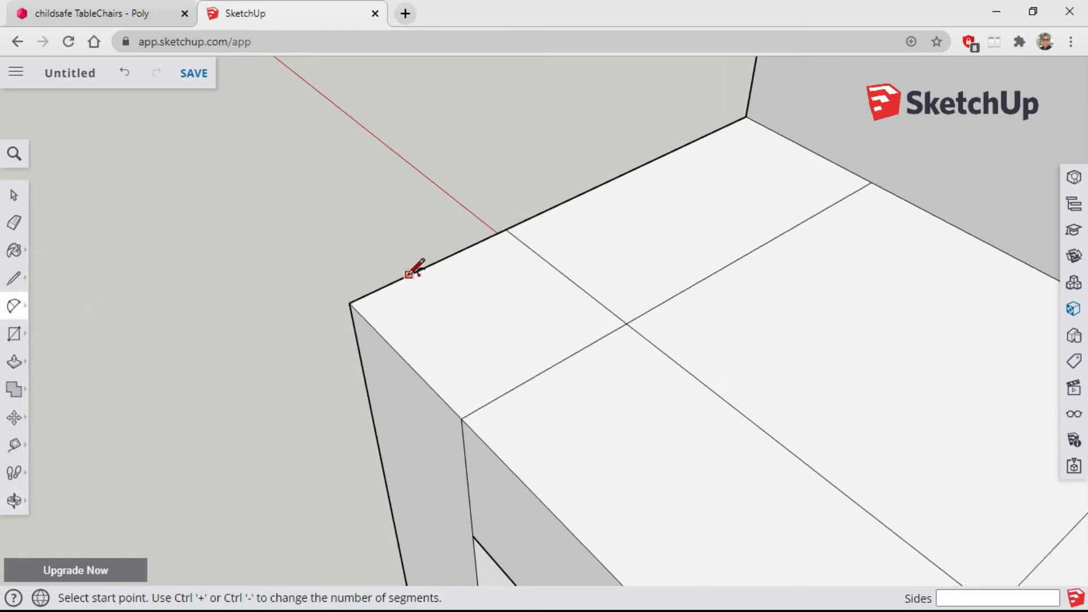
click(515, 223)
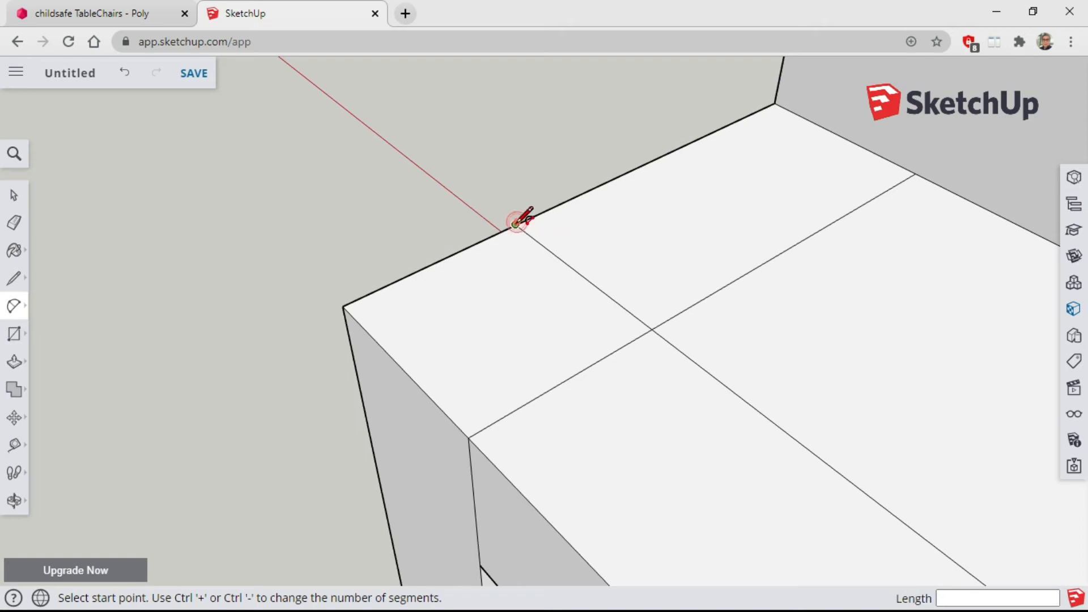
click(468, 436)
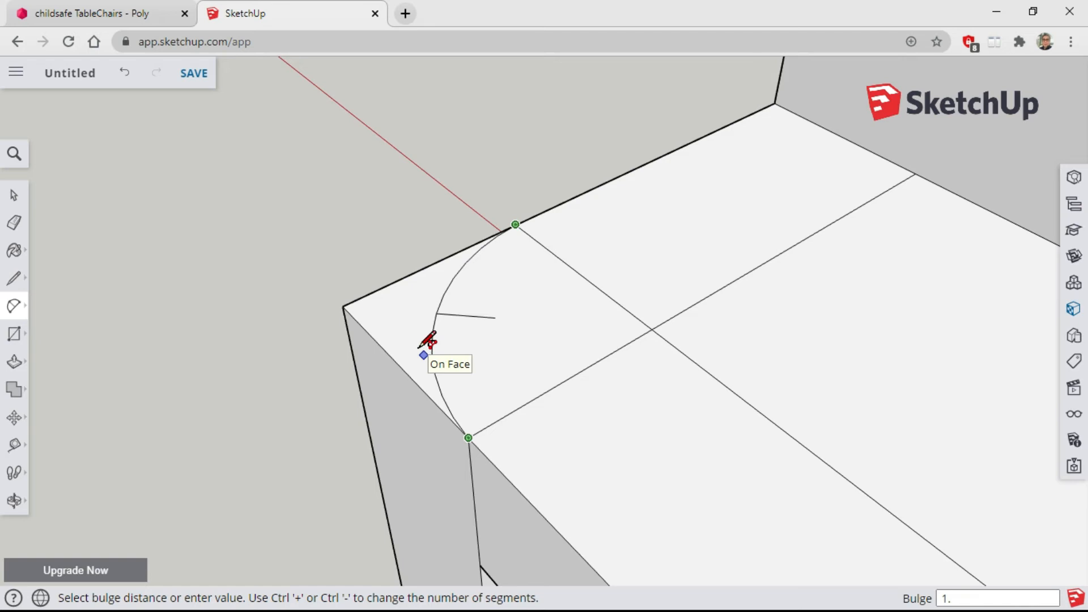
click(422, 344)
Draw a matching two-point arc across the seat's other front corner between the dividing lines' ends, with a 1.3 m bulge toward the corner
scroll(548, 402, down, 3)
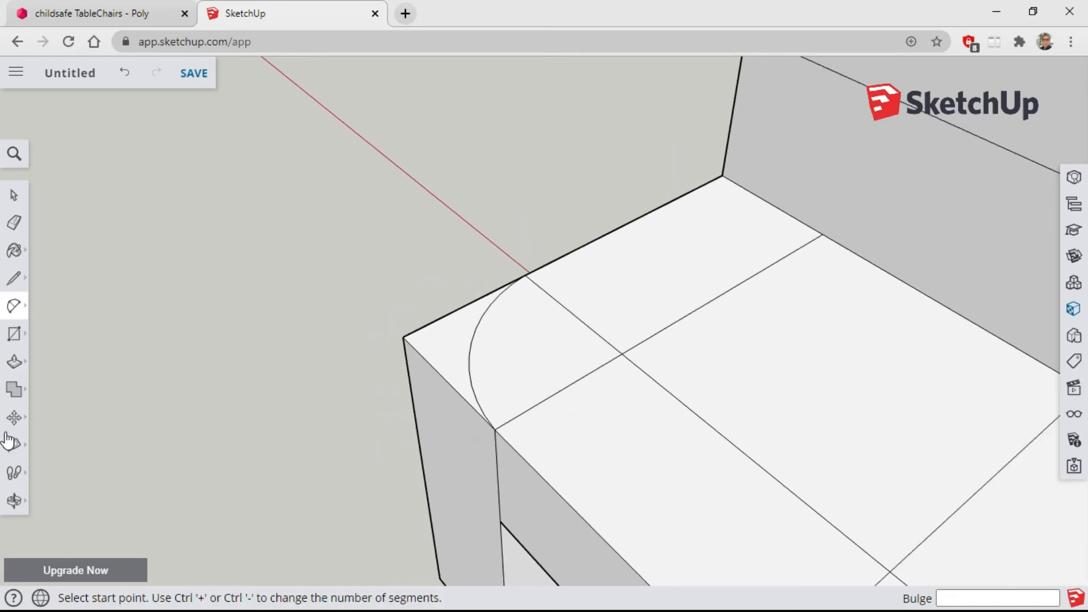
click(13, 499)
drag(648, 545, 459, 498)
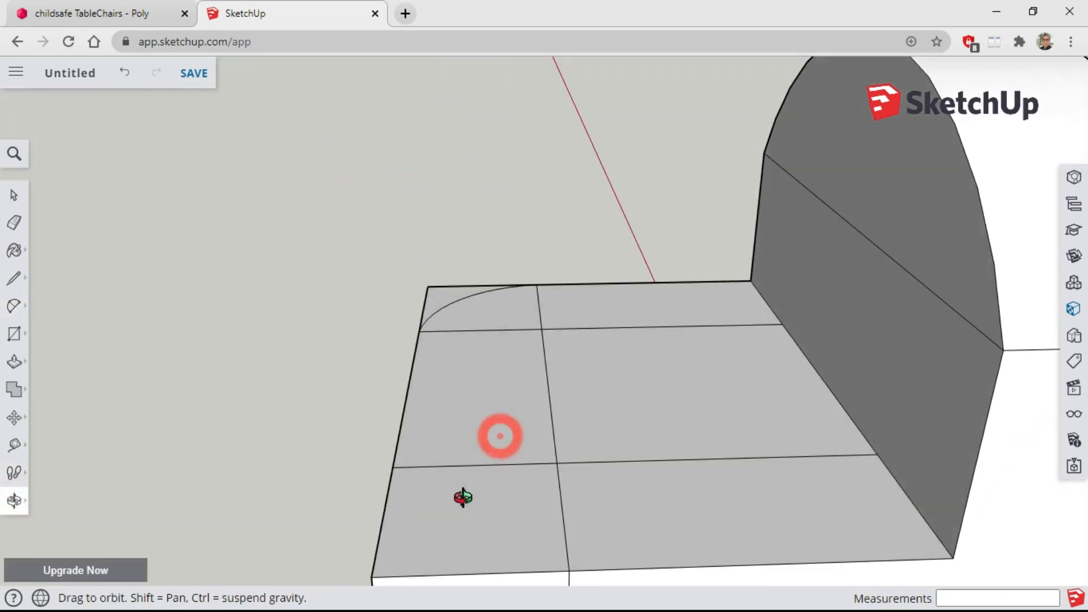
click(17, 314)
click(67, 293)
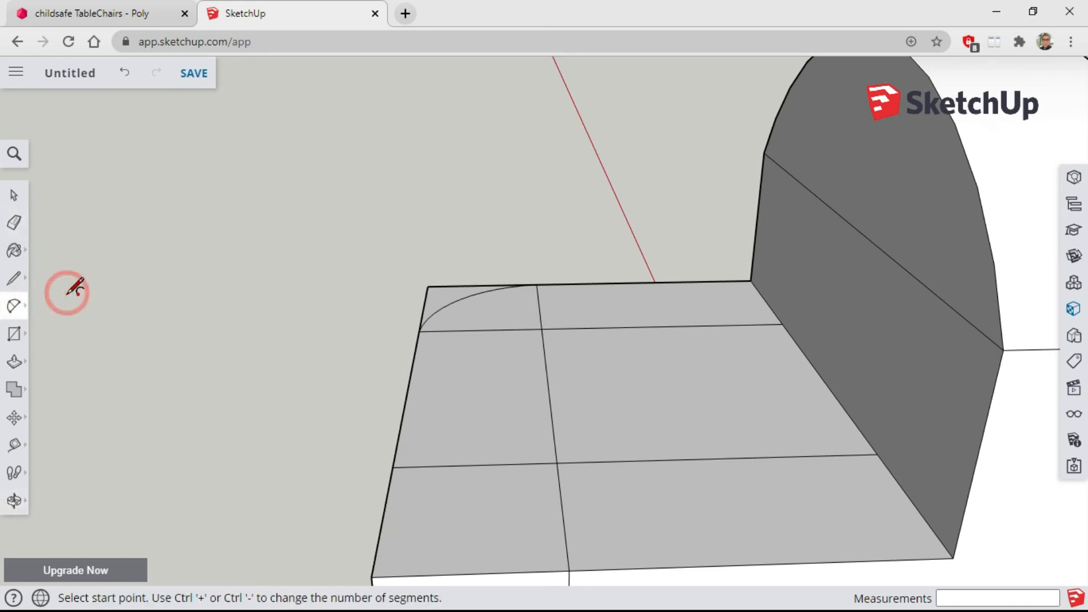
click(393, 467)
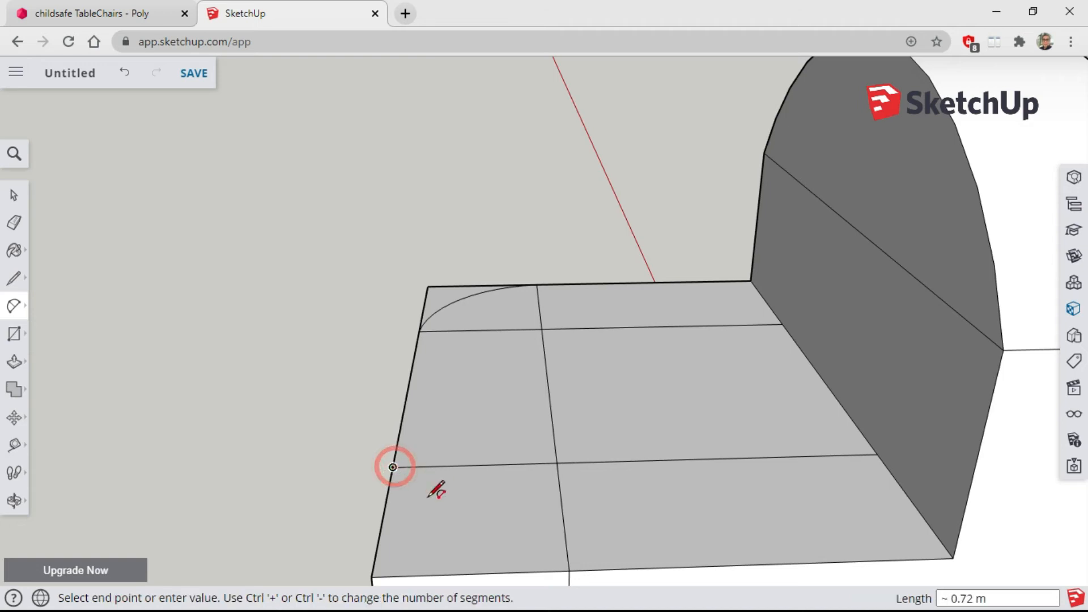
click(568, 570)
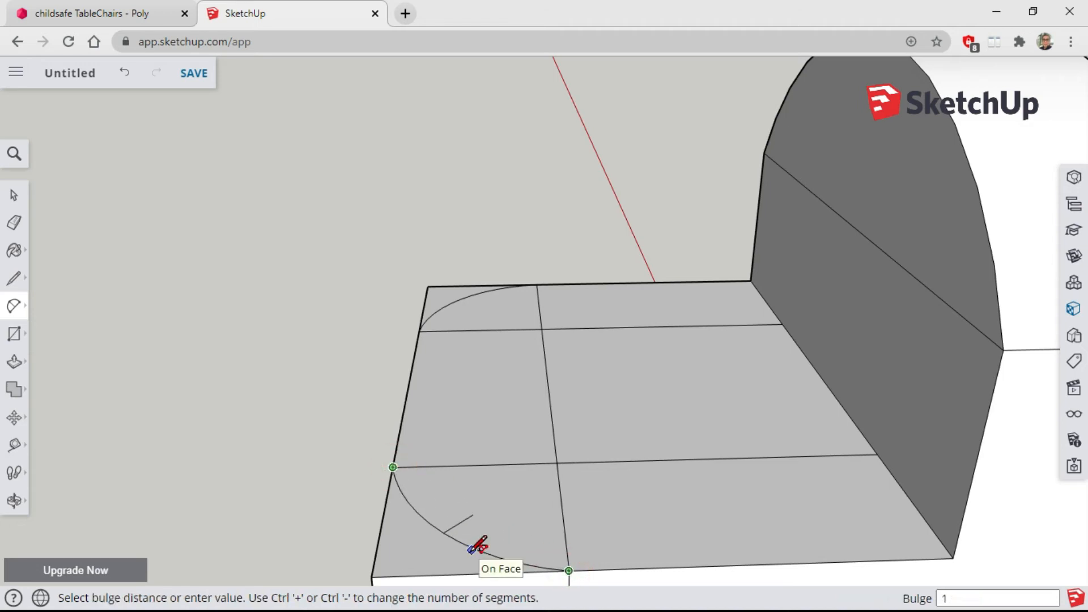
click(477, 545)
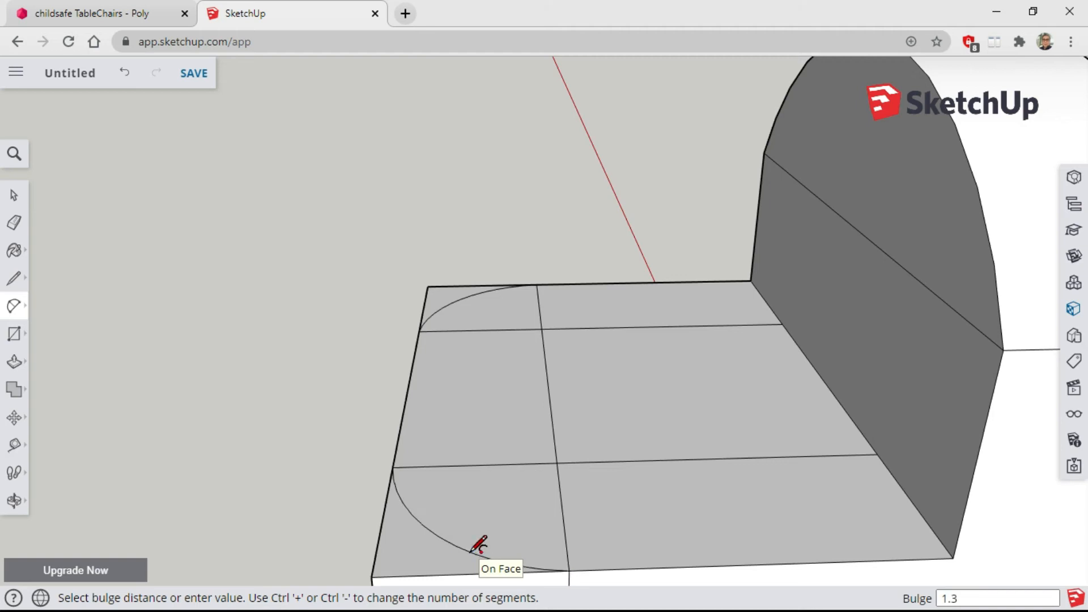
Cut away the first front corner outside its arc by pushing it down about 14.61 m through the seat and leg
middle_drag(253, 340, 129, 355)
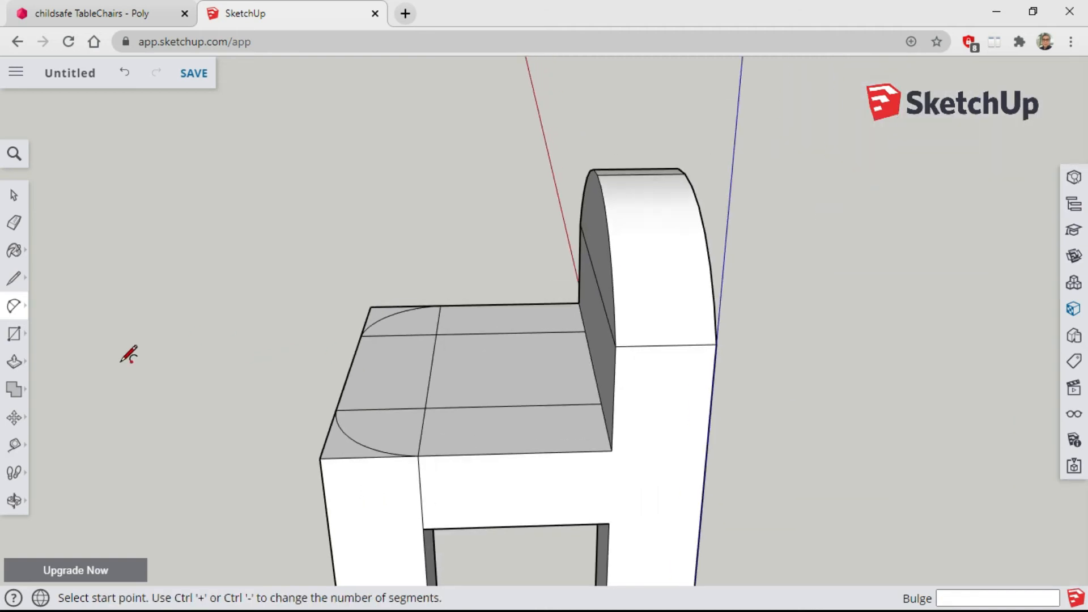
click(14, 500)
mouse_move(358, 357)
mouse_down()
mouse_move(508, 347)
mouse_move(556, 372)
mouse_up()
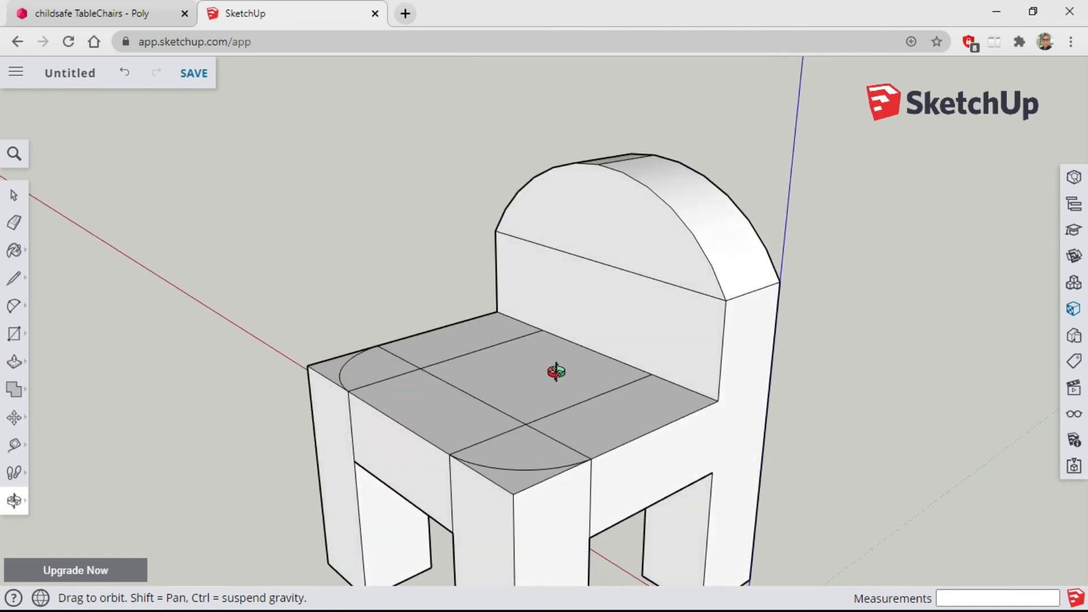
drag(449, 428, 394, 421)
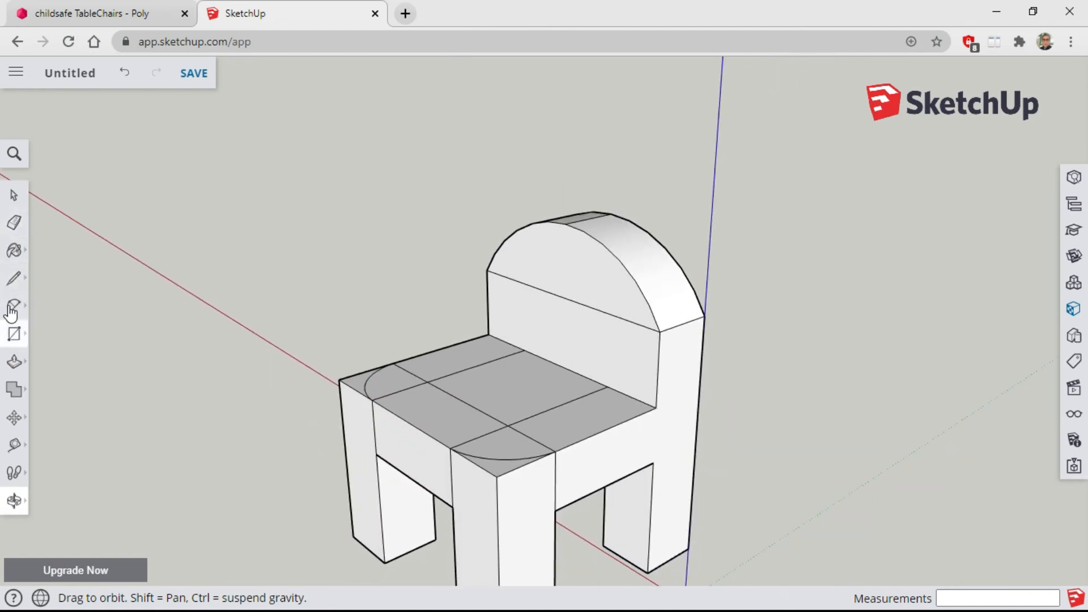
click(13, 363)
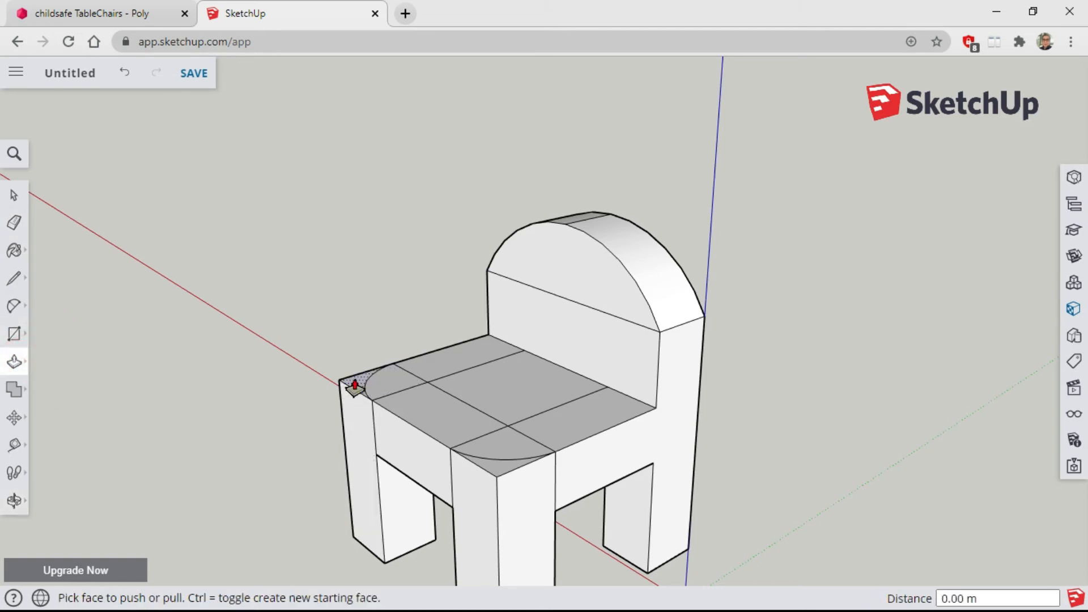
drag(355, 387, 340, 573)
Cut away the remaining front corner outside its arc by pushing it down about 14.61 m through the seat and leg
scroll(598, 528, down, 2)
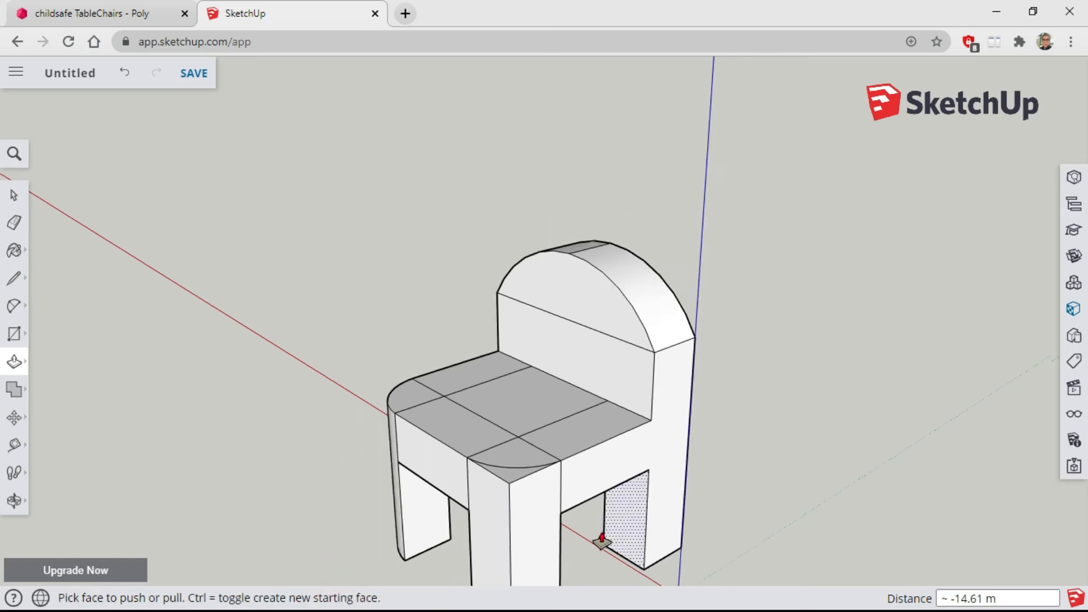
click(15, 500)
drag(528, 530, 345, 464)
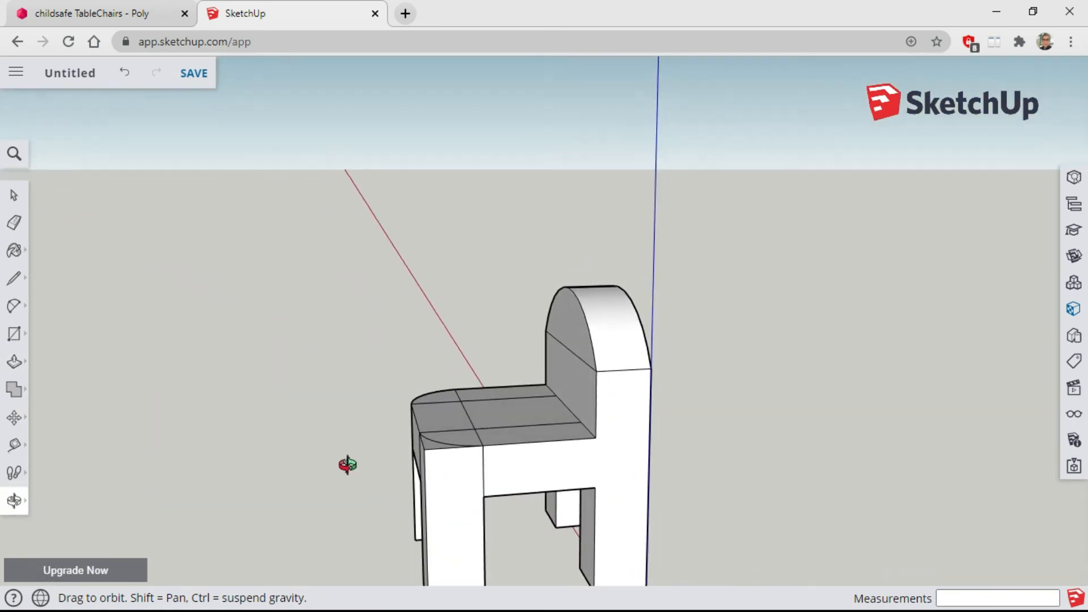
click(17, 501)
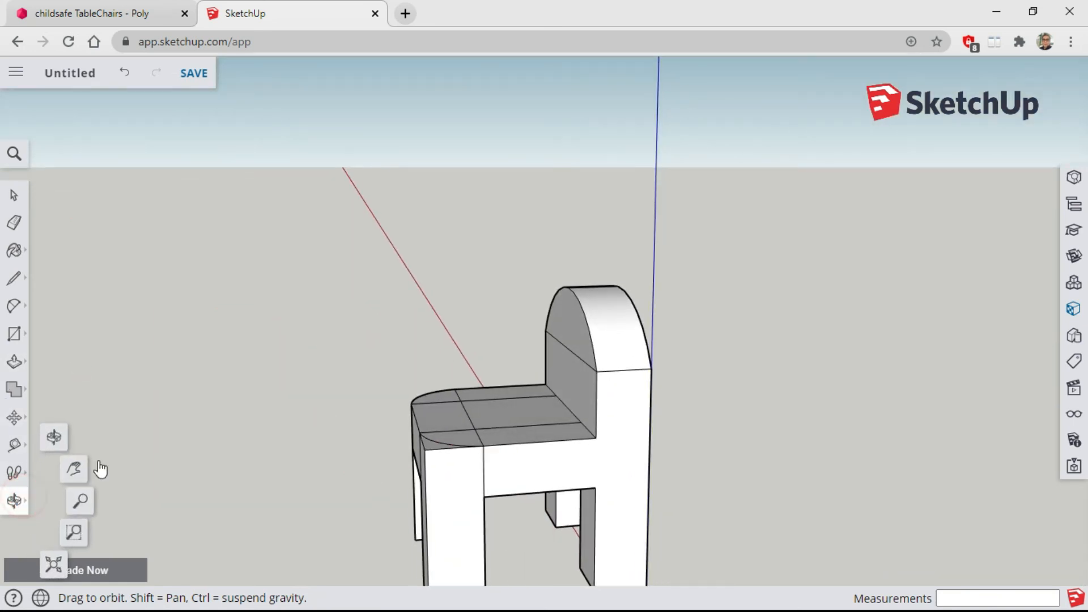
click(53, 564)
drag(278, 343, 249, 420)
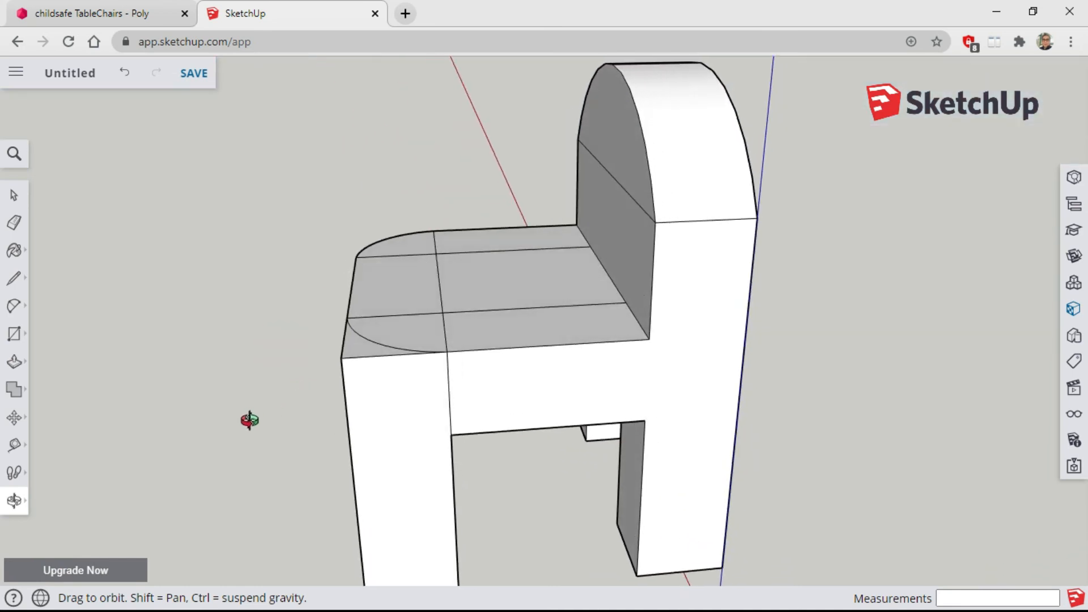
click(19, 510)
click(75, 469)
drag(416, 468, 425, 386)
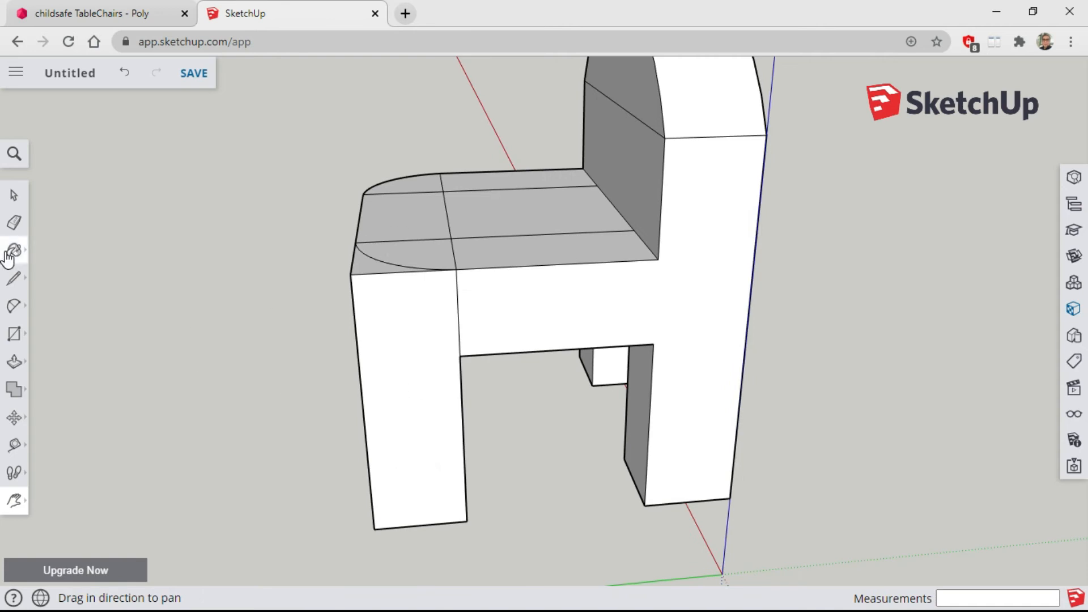
click(14, 364)
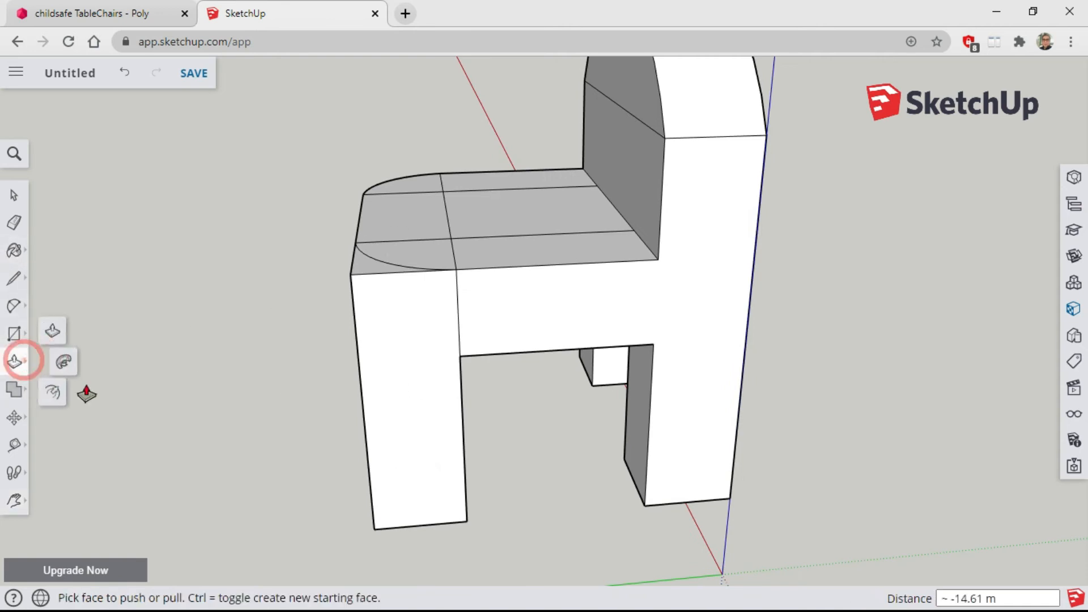
click(51, 327)
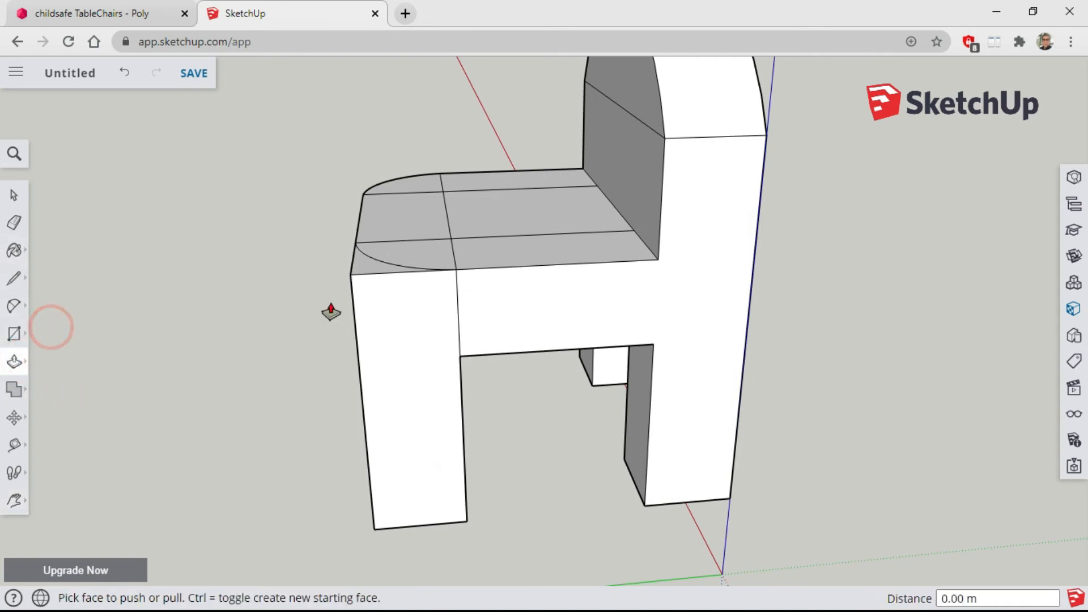
click(362, 271)
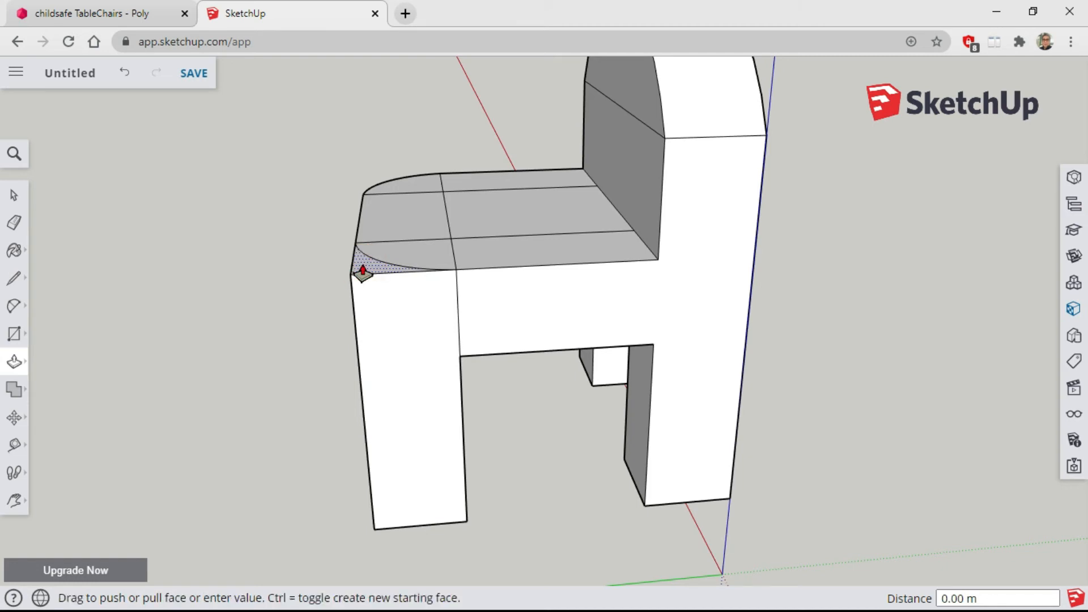
click(340, 553)
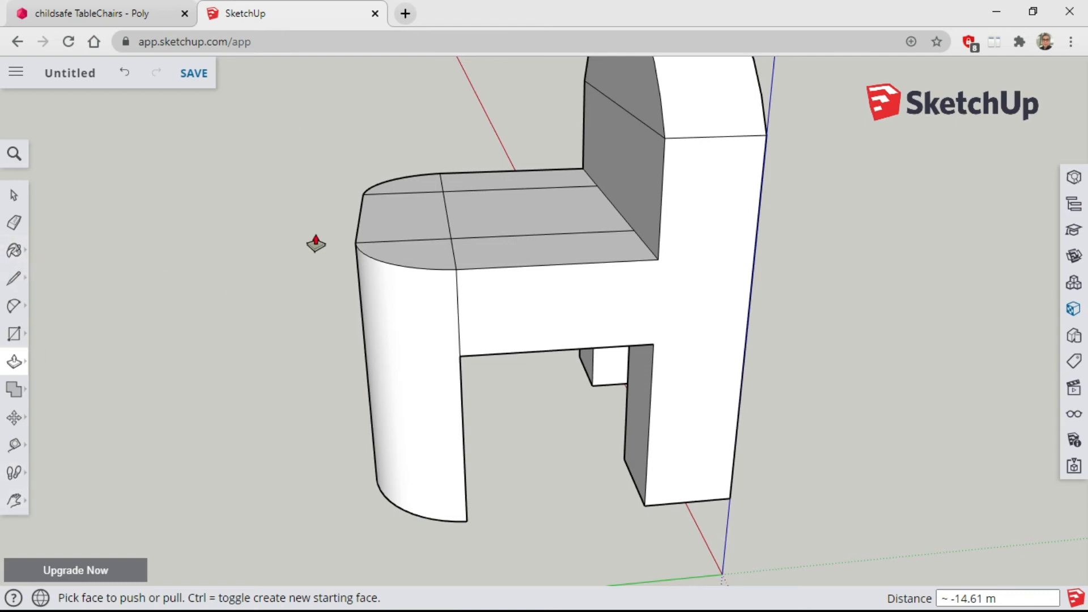
click(14, 500)
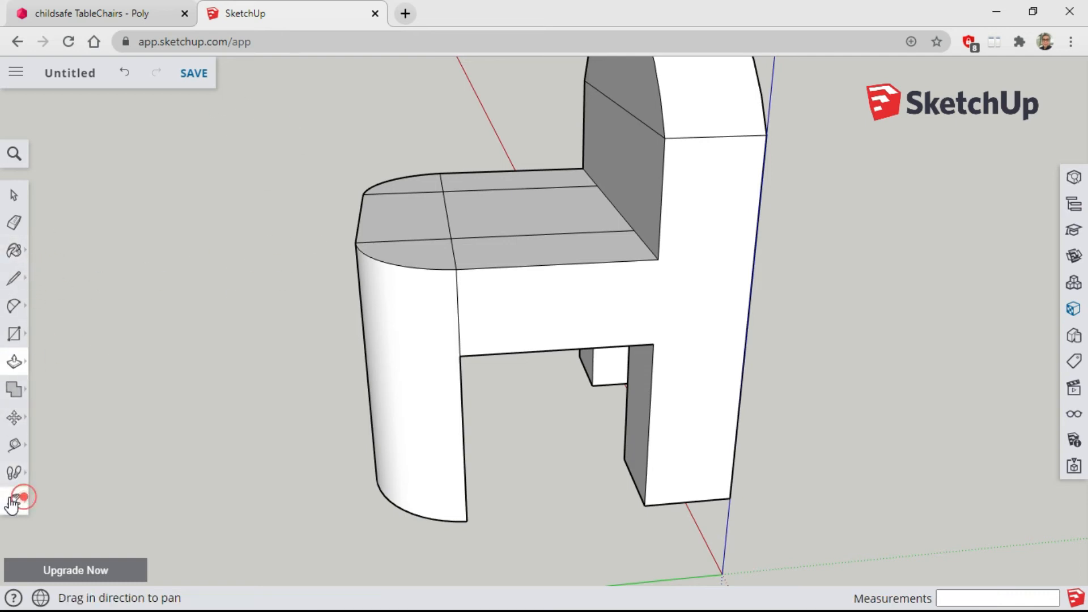
click(53, 437)
drag(354, 289, 626, 245)
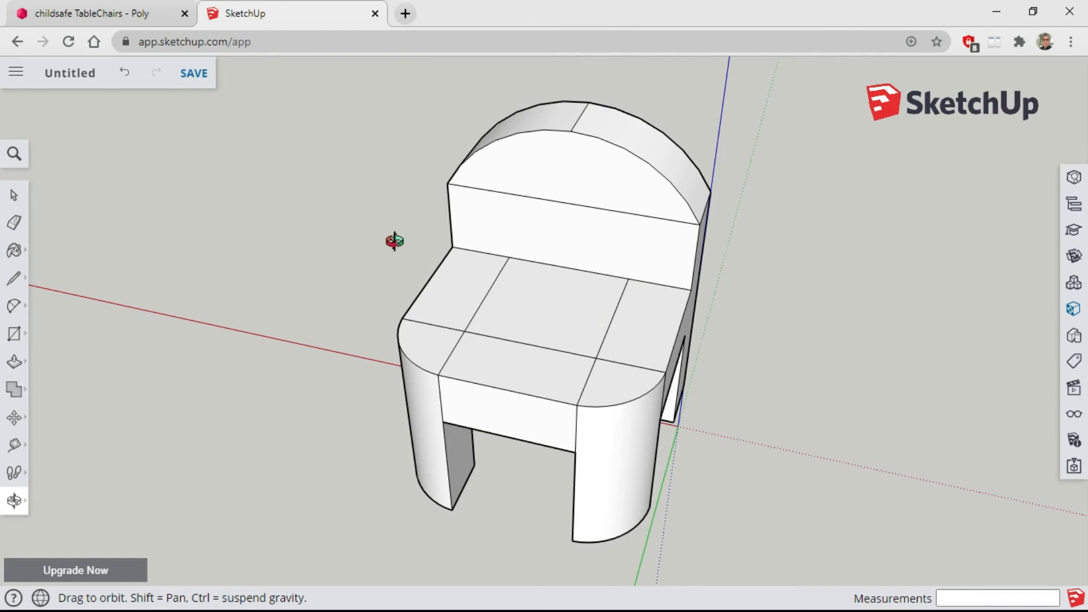
click(14, 195)
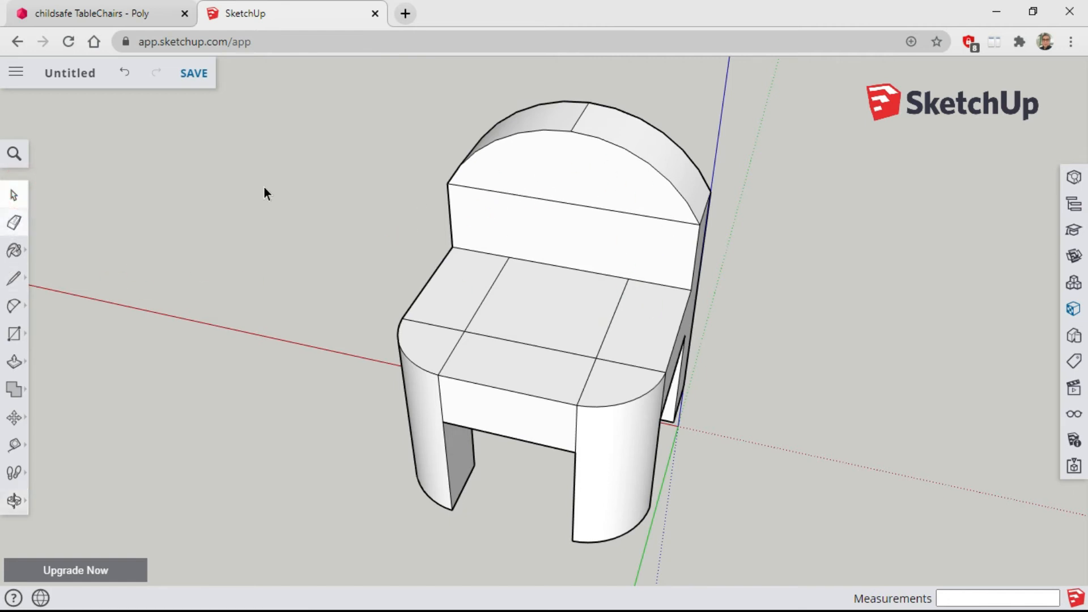
click(542, 199)
click(246, 232)
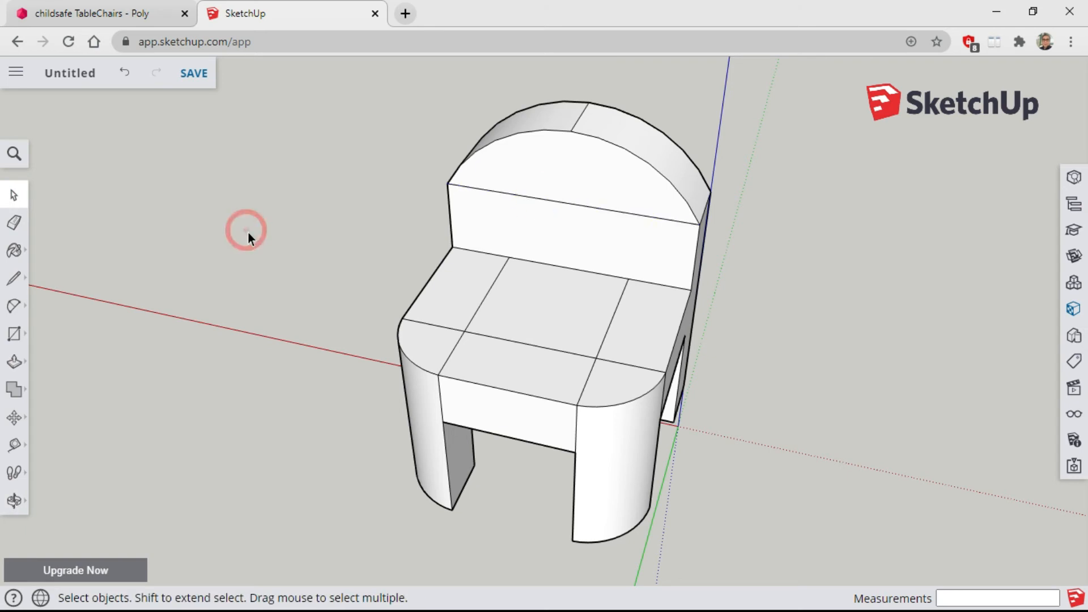
Erase the horizontal line across the backrest's front face and all the dividing lines on the seat's top
click(14, 223)
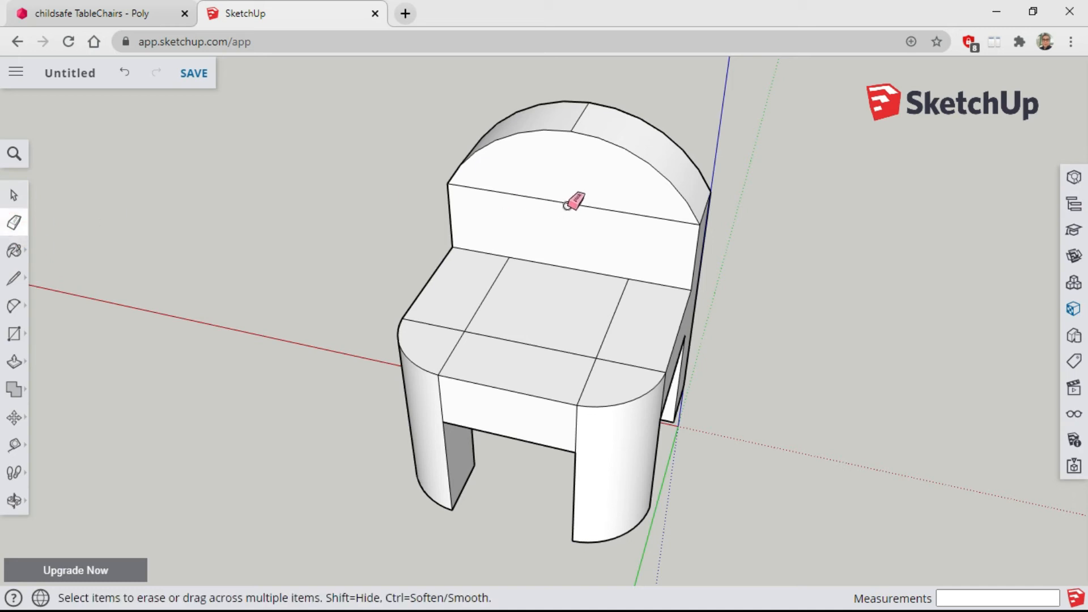
click(564, 201)
click(612, 318)
click(577, 356)
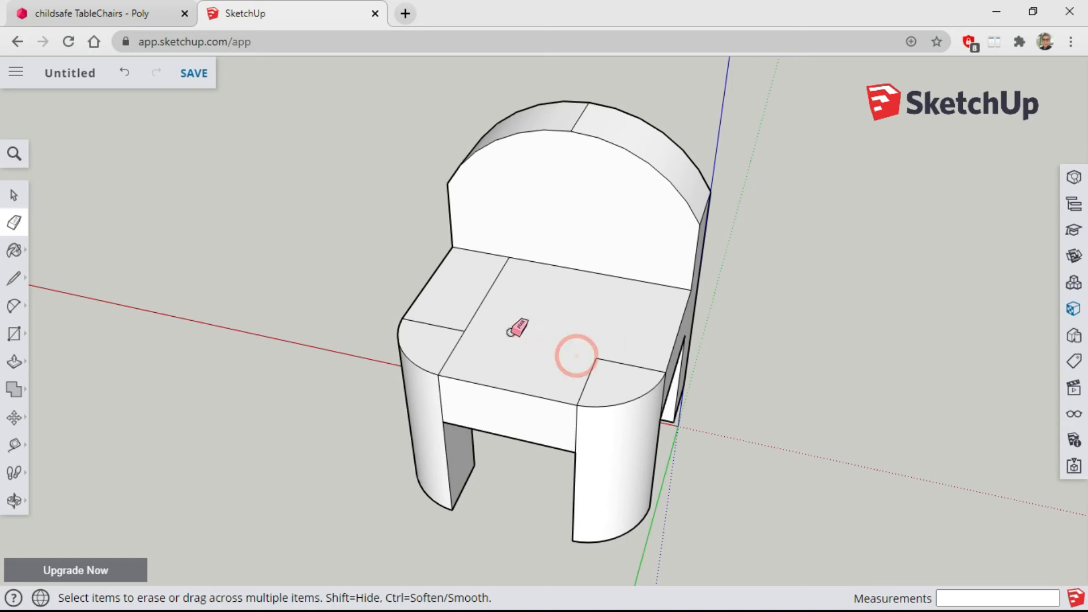
click(479, 311)
click(441, 327)
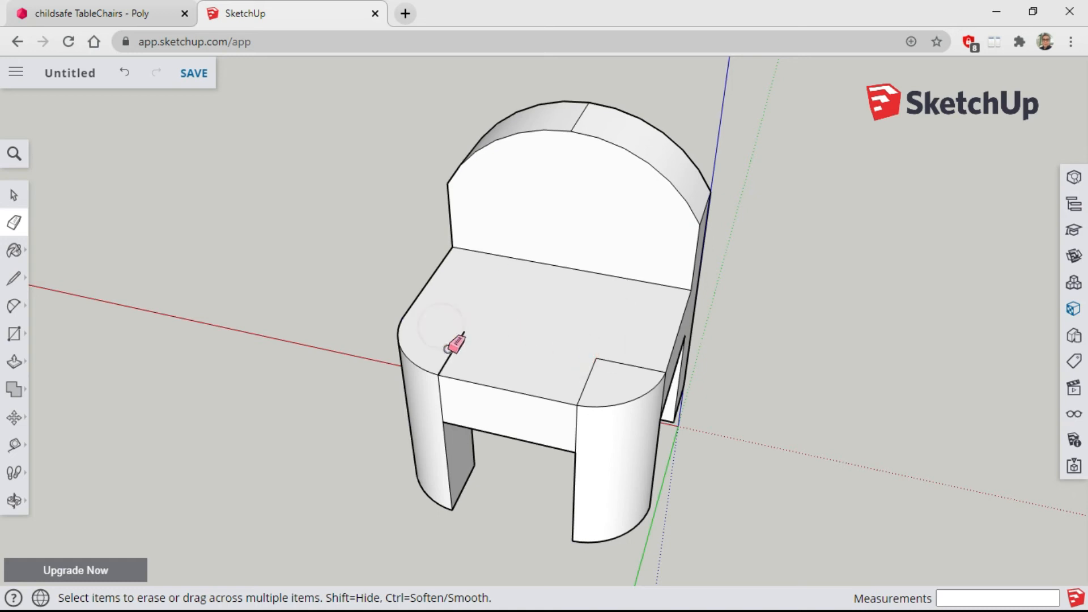
click(584, 377)
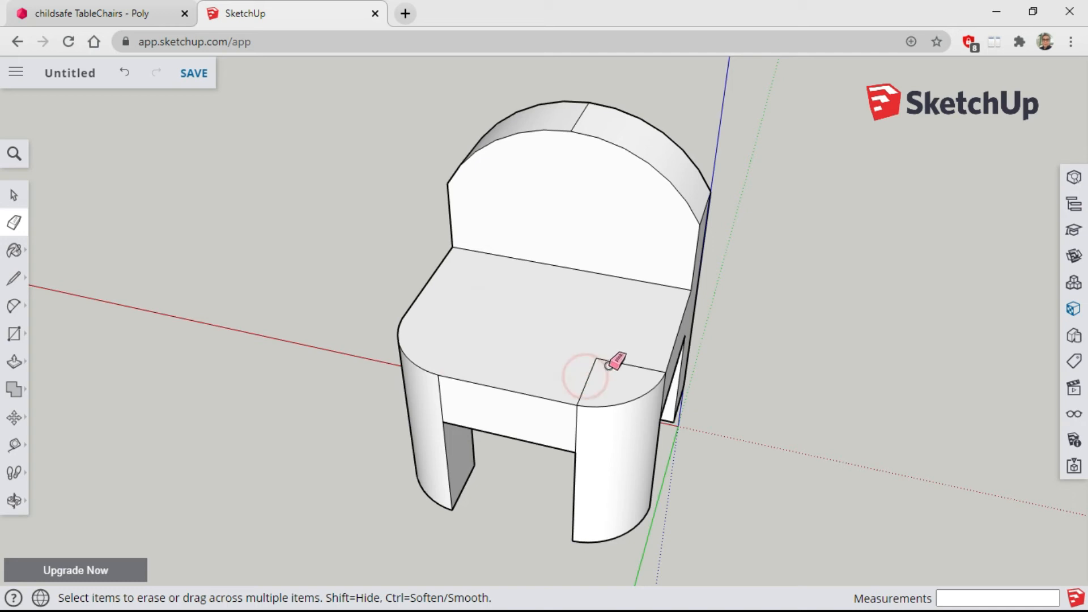
click(590, 367)
click(609, 361)
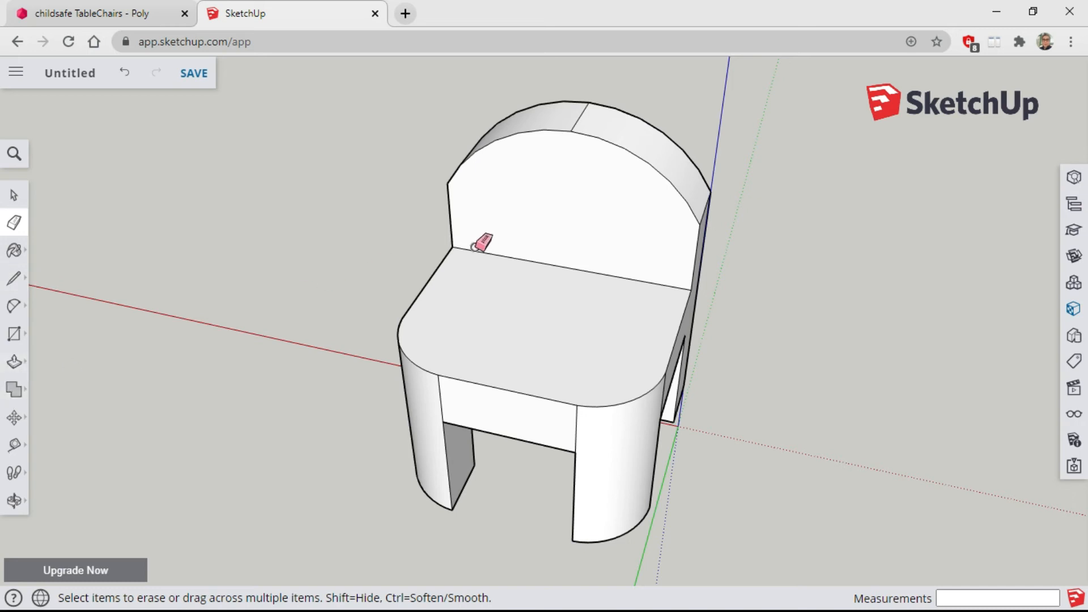
Offset the outline of the backrest's front face inward by about 2.06 m
click(17, 363)
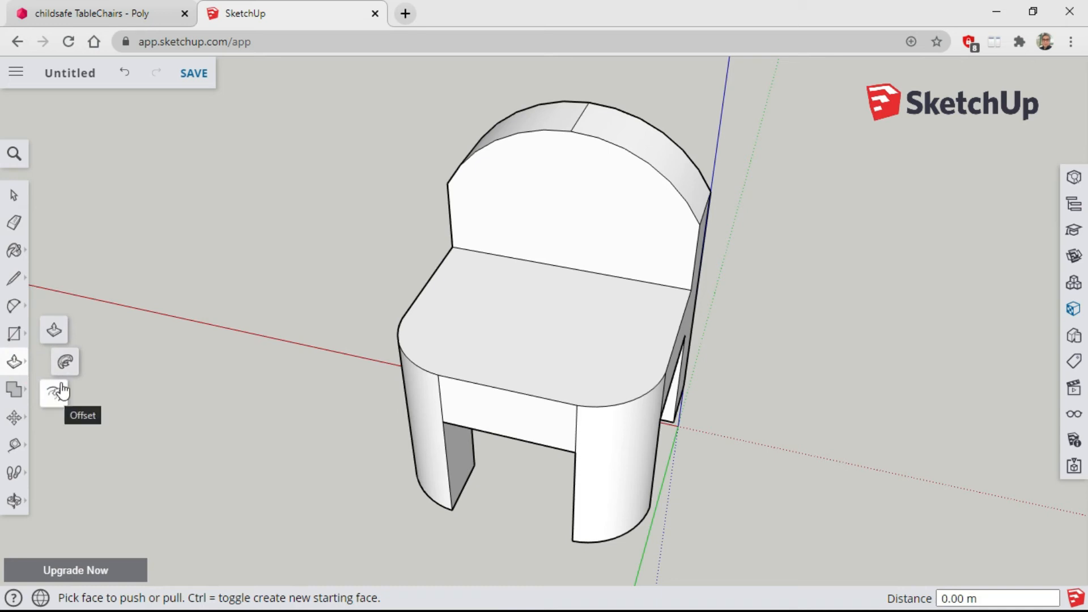
click(66, 363)
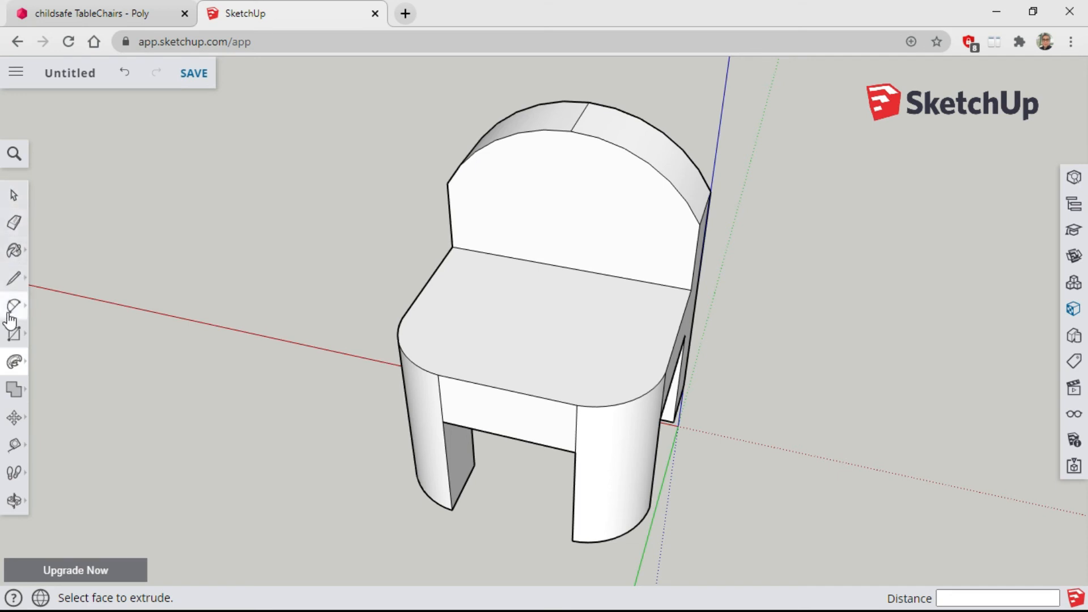
click(16, 363)
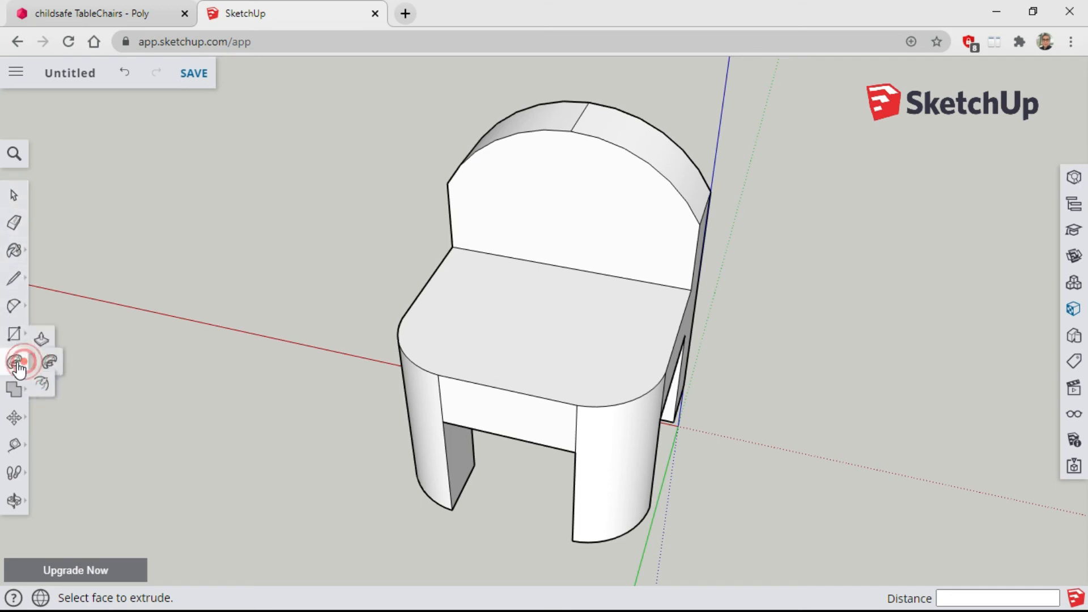
click(55, 392)
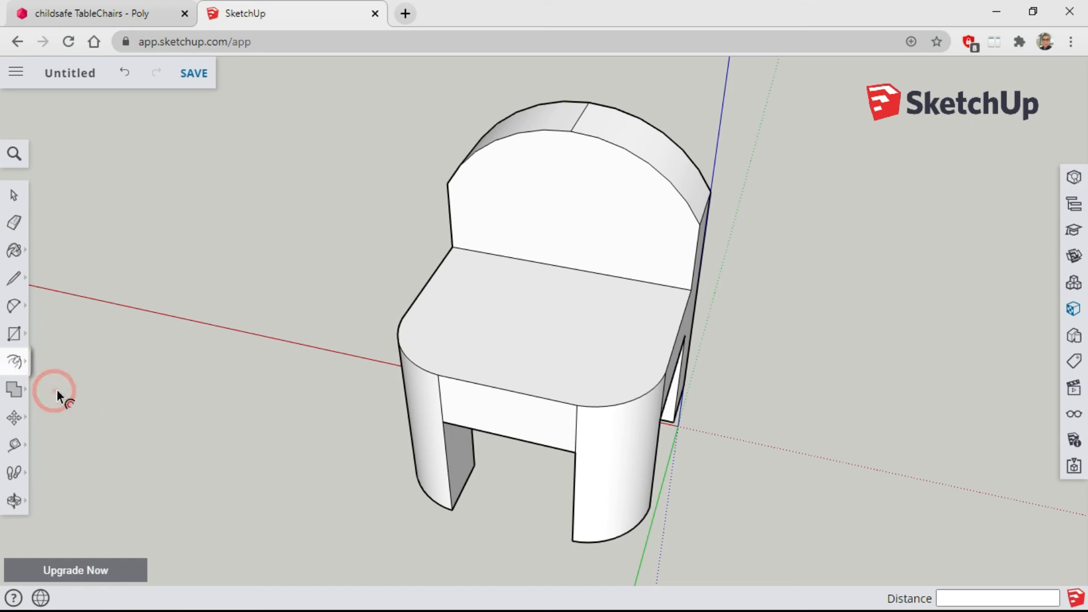
click(566, 210)
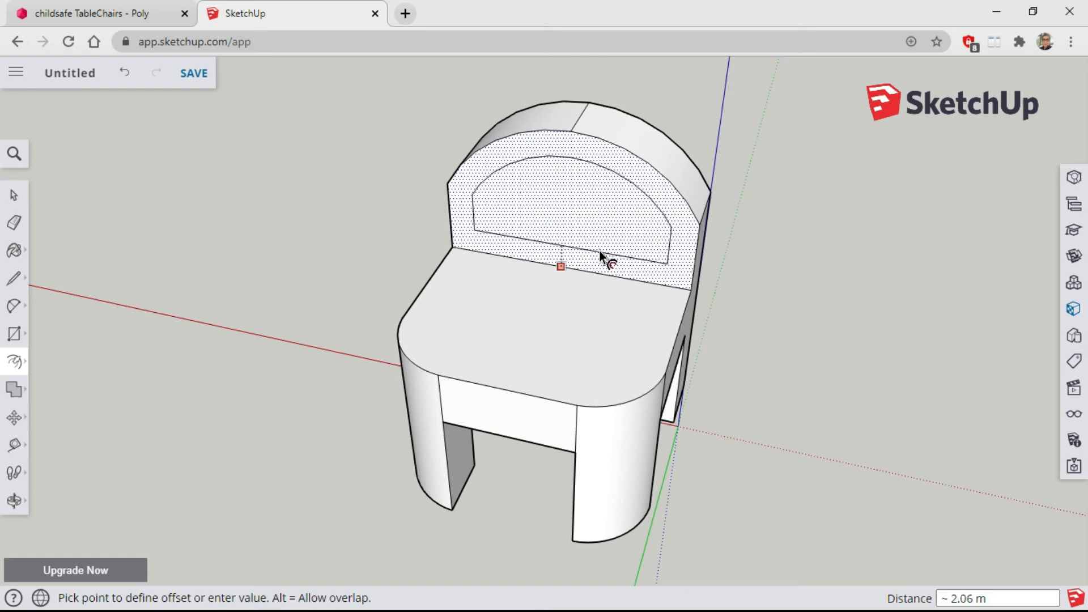
click(600, 251)
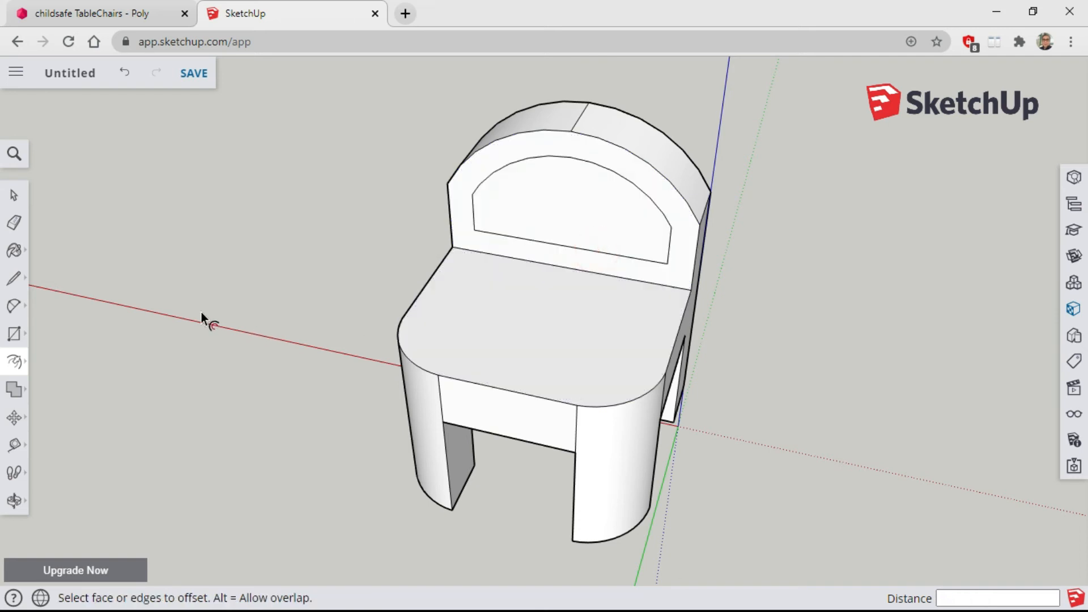
Push the inset face 5 m through the backrest to cut an arched opening
click(13, 195)
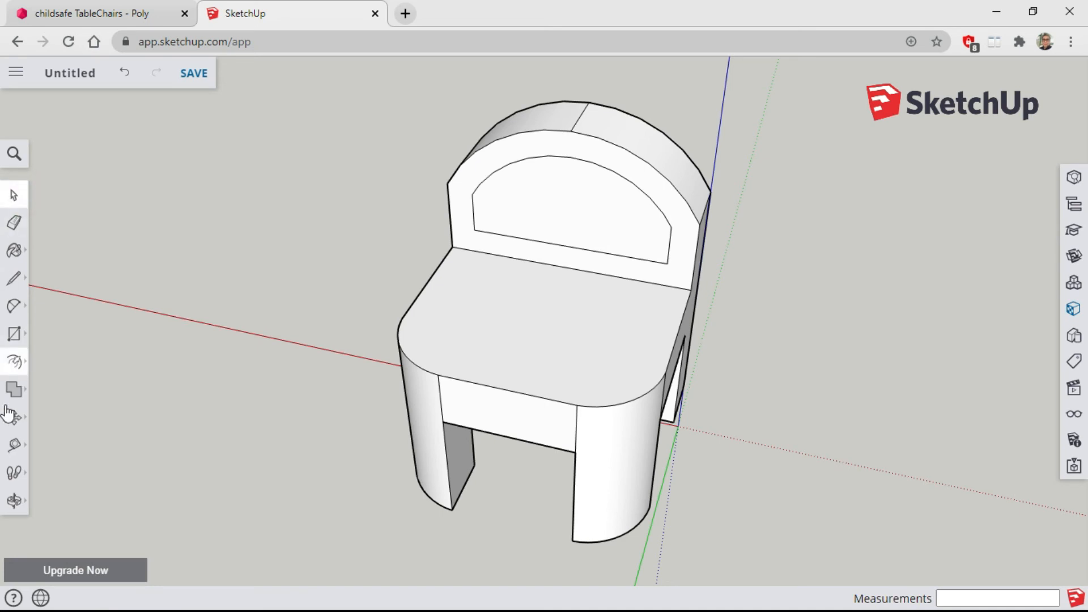
click(19, 369)
click(54, 325)
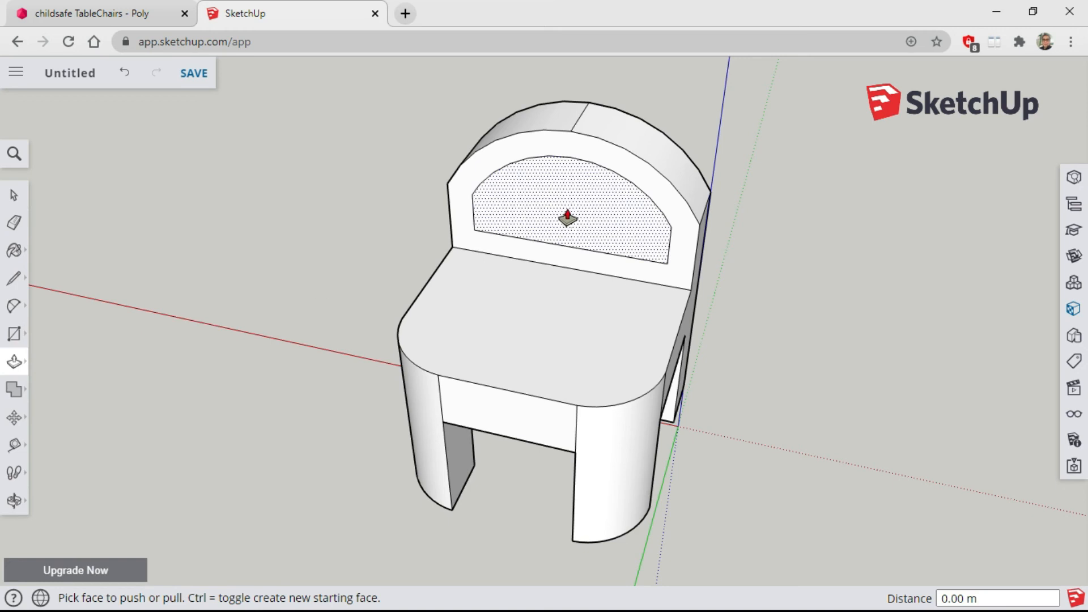
click(584, 228)
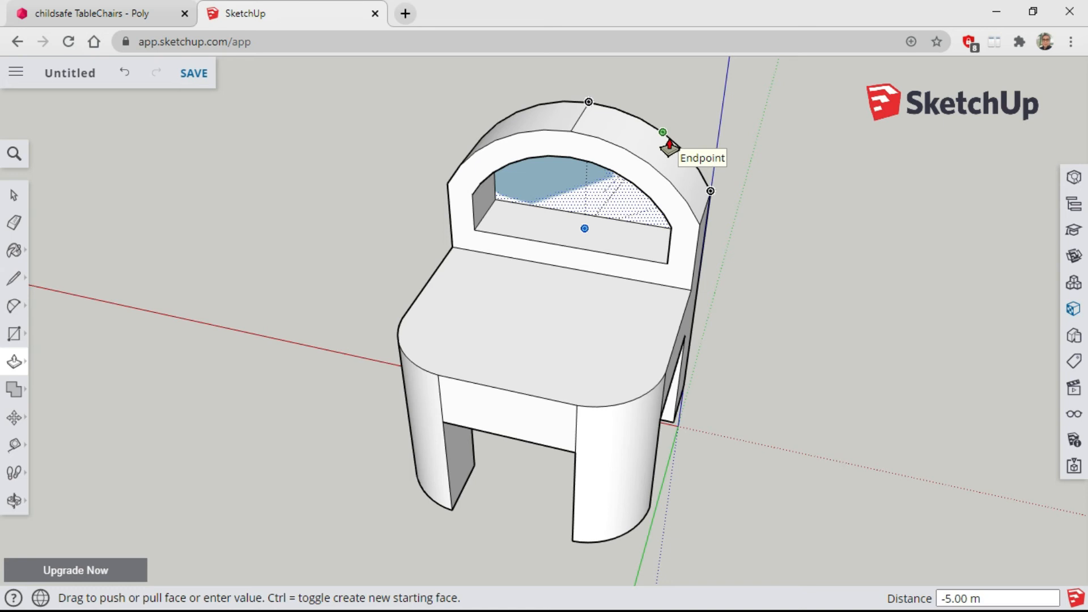
click(668, 146)
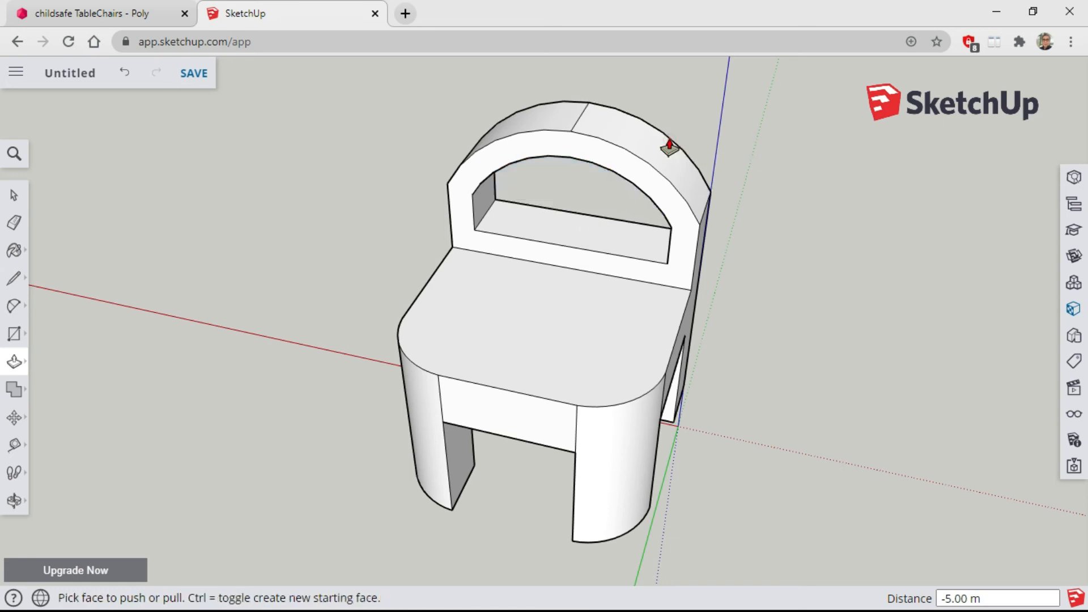
Raise the bottom face of the backrest opening by 3.32 m, up to where the arch begins
click(14, 500)
drag(624, 272, 486, 199)
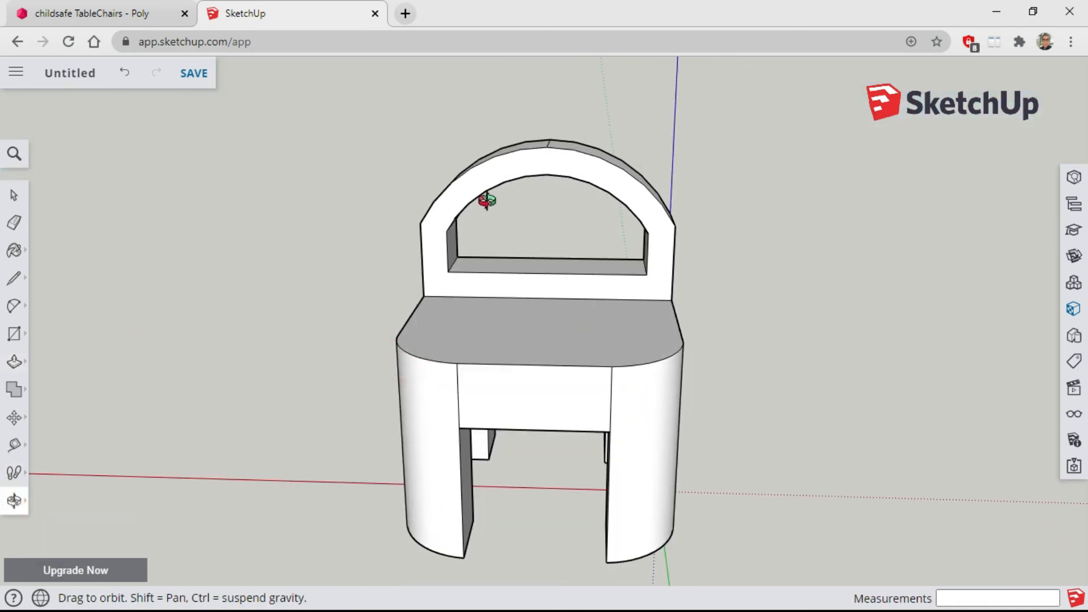
scroll(524, 205, up, 5)
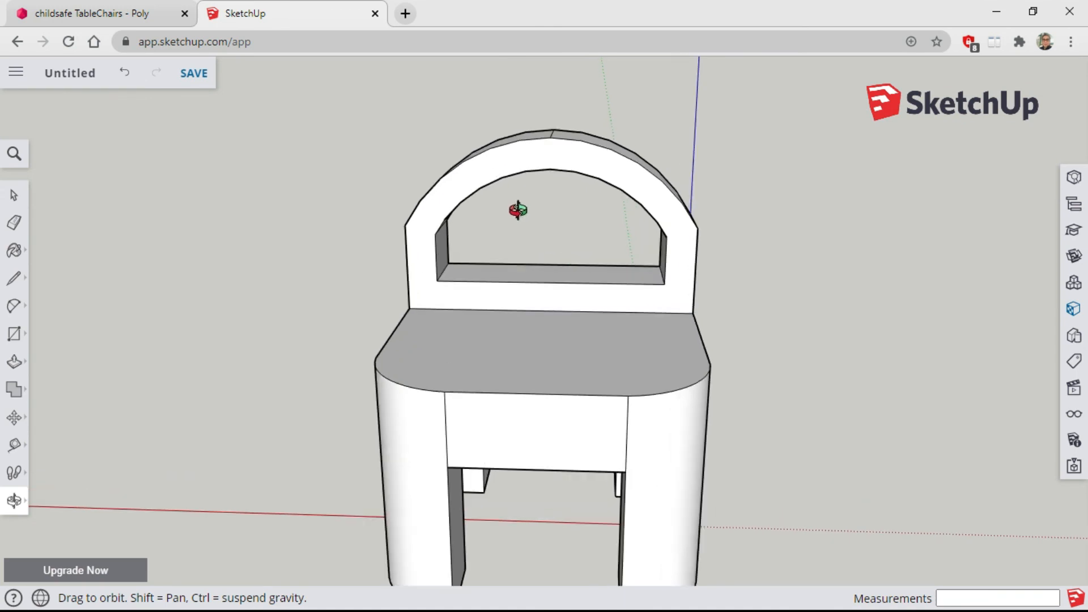
drag(539, 274, 389, 274)
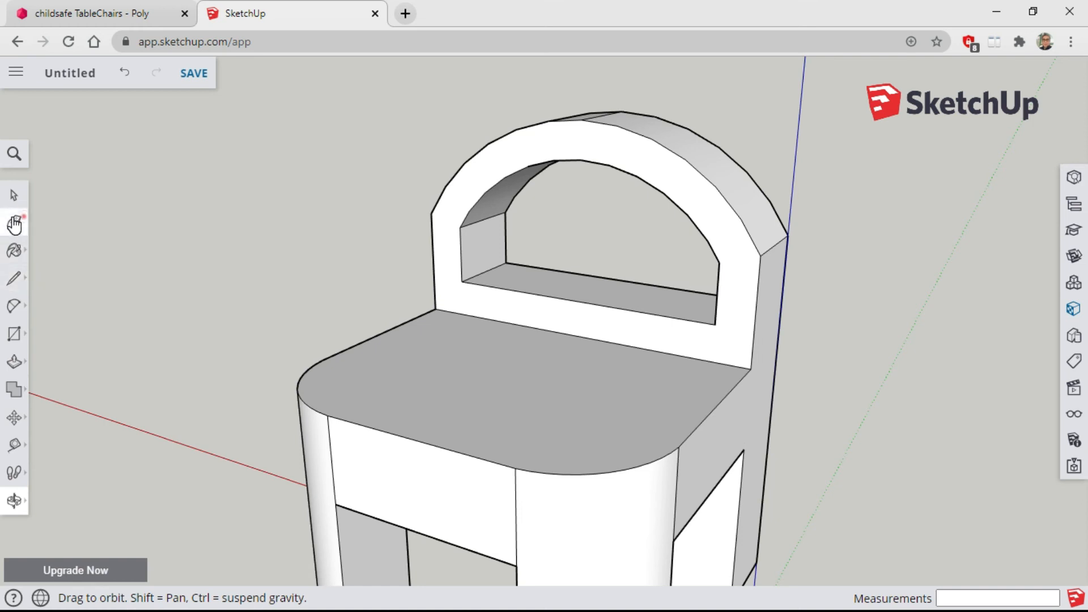
click(14, 196)
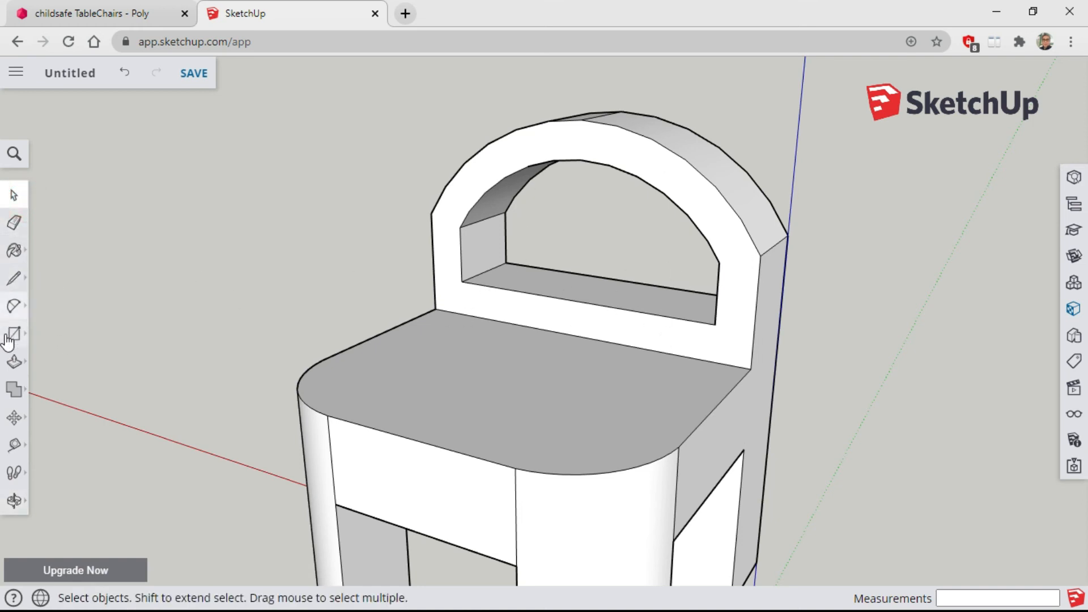
click(14, 364)
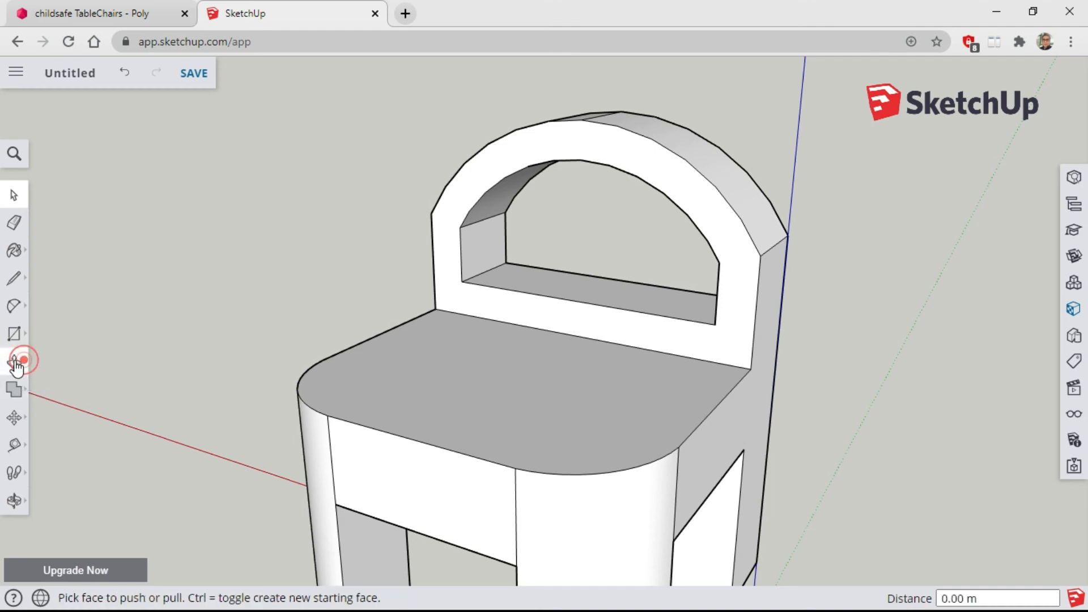
drag(598, 288, 596, 227)
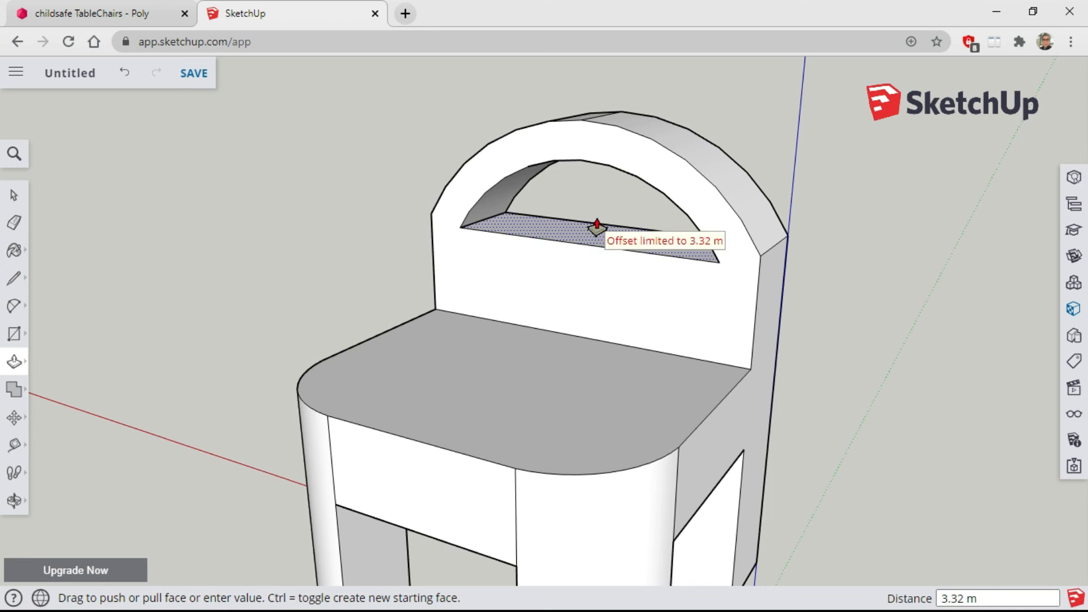
drag(596, 227, 597, 225)
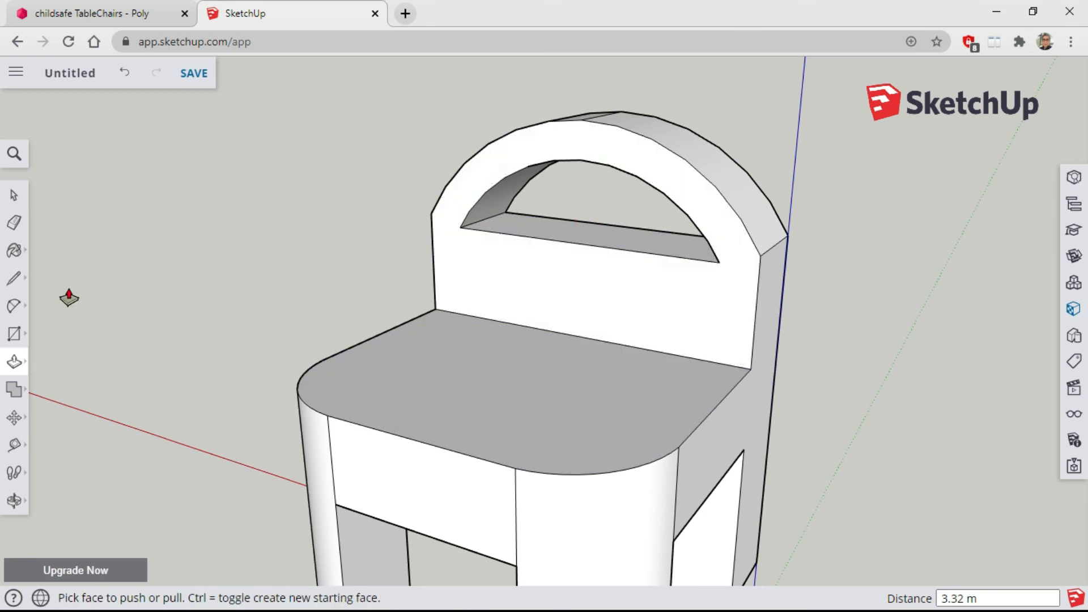
Draw two vertical lines about 5.38 m long from the opening's lower front corners down to the seat
click(18, 281)
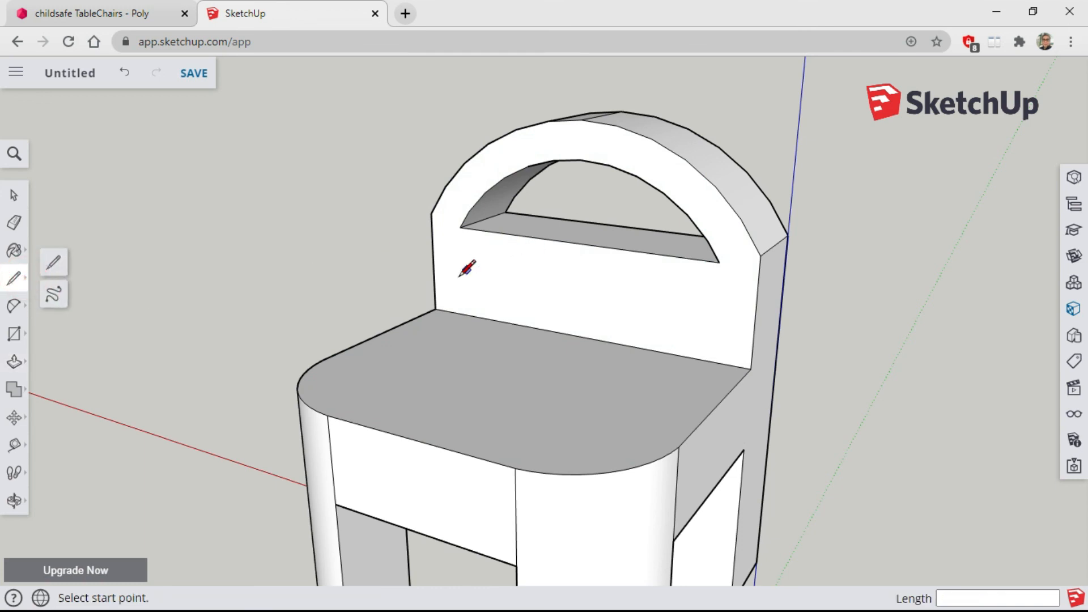
click(459, 227)
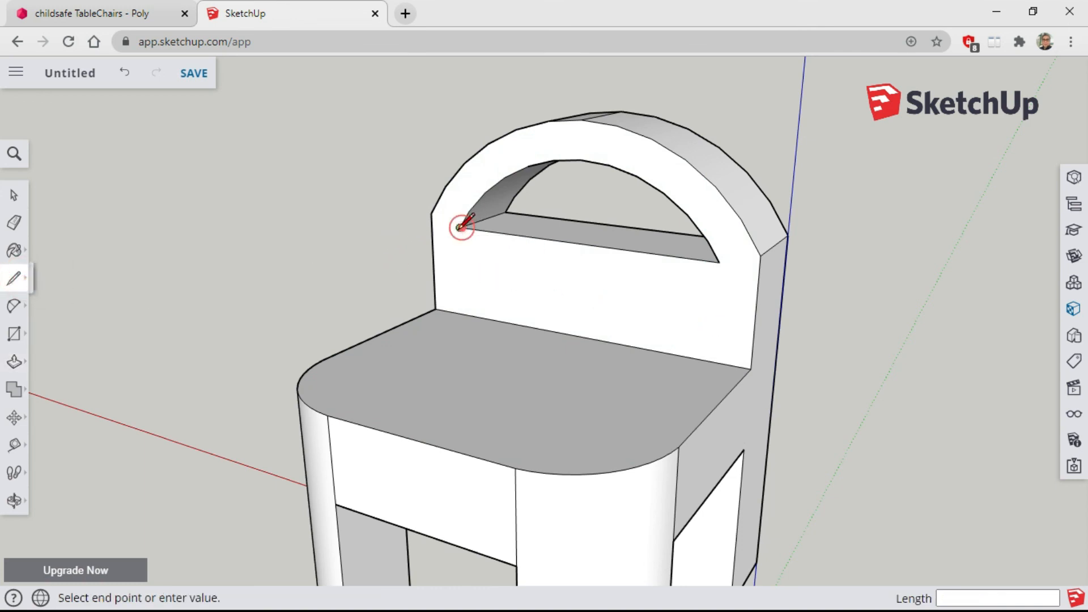
click(462, 313)
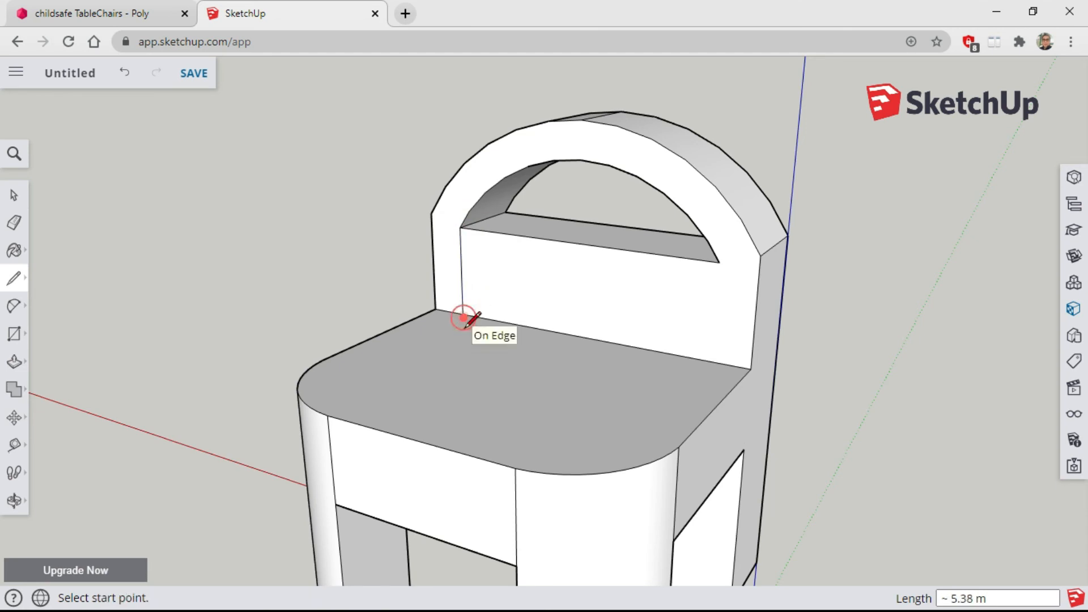
click(719, 261)
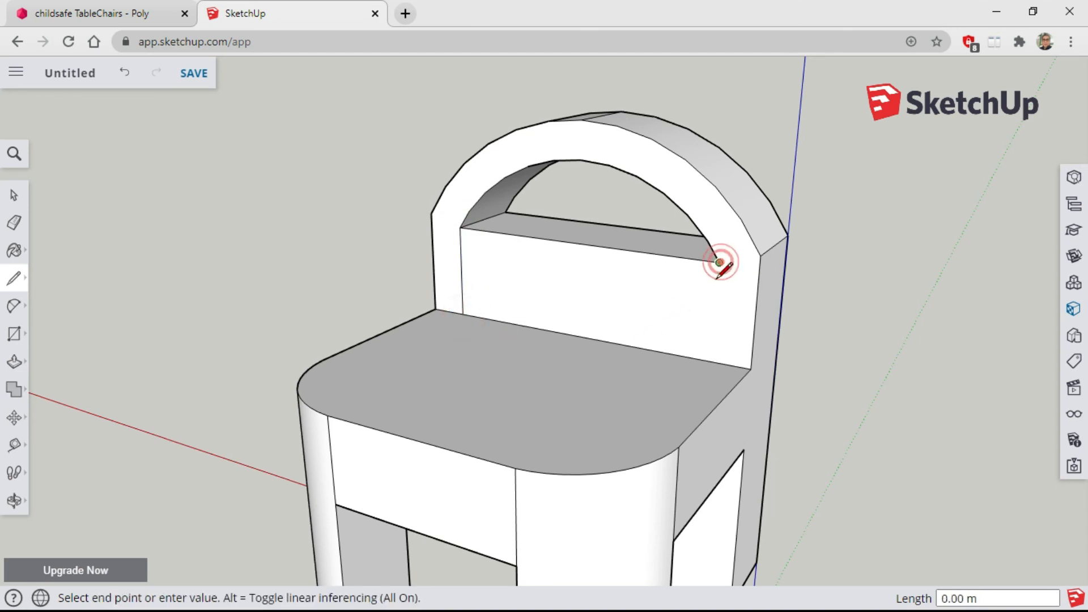
click(712, 361)
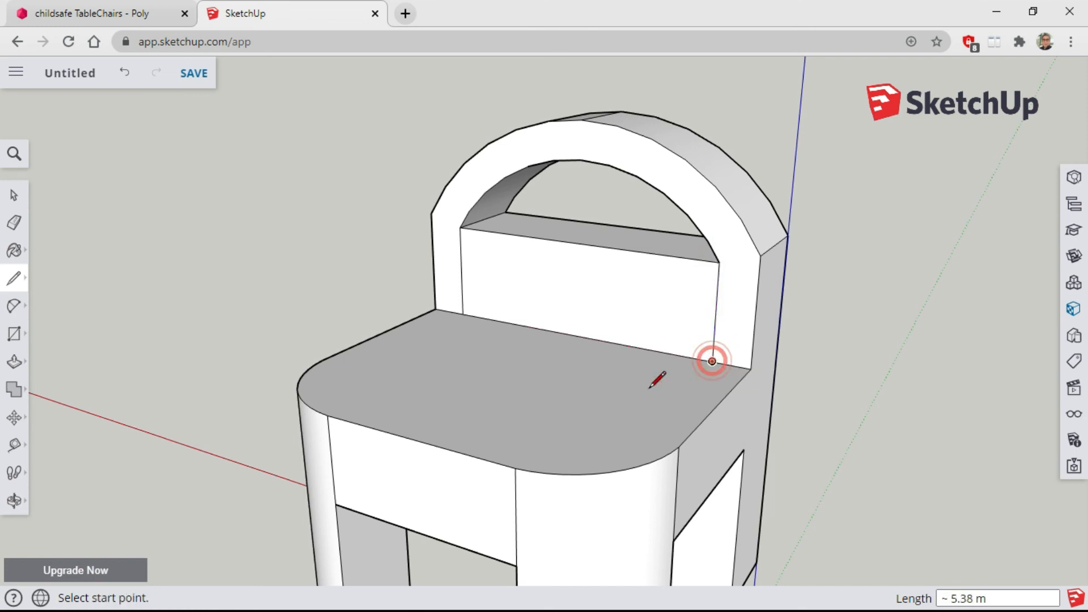
Draw a rectangle about 2.19 m by 15.87 m between the two vertical lines, midway between the opening and the seat
click(16, 334)
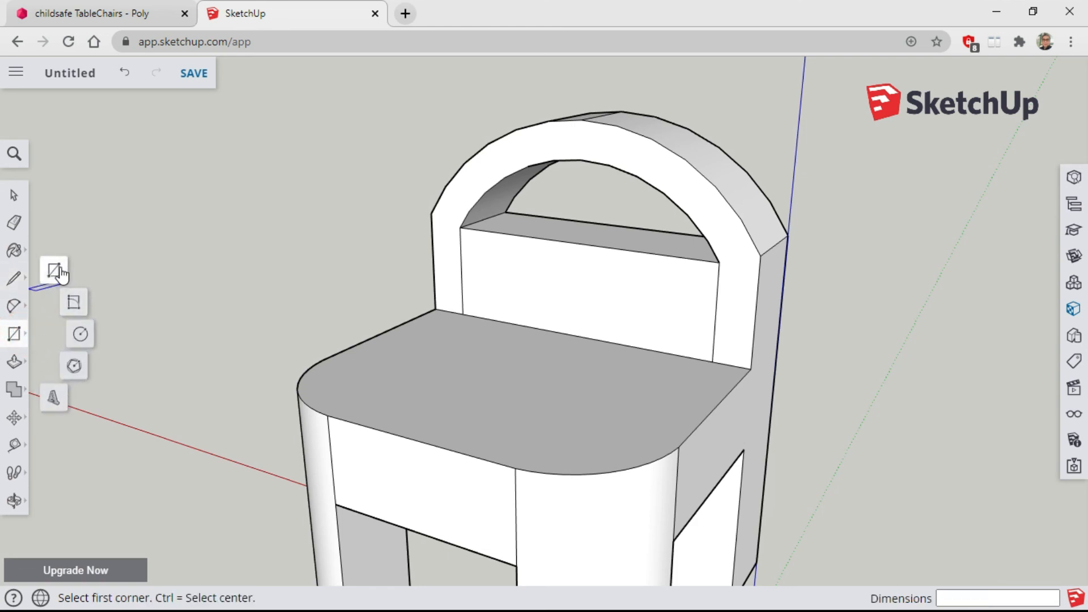
click(59, 264)
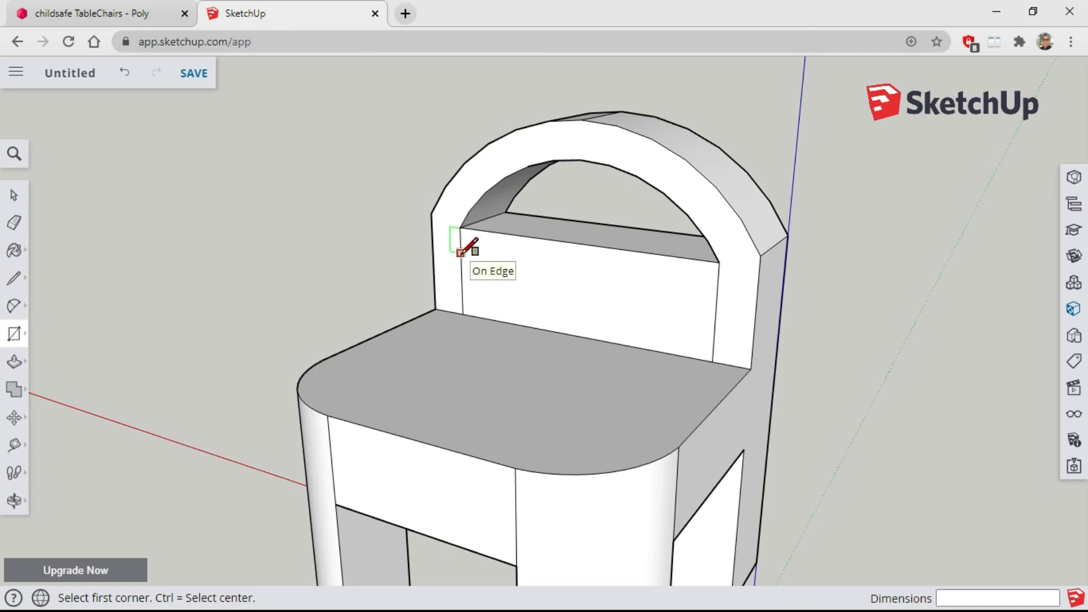
click(460, 253)
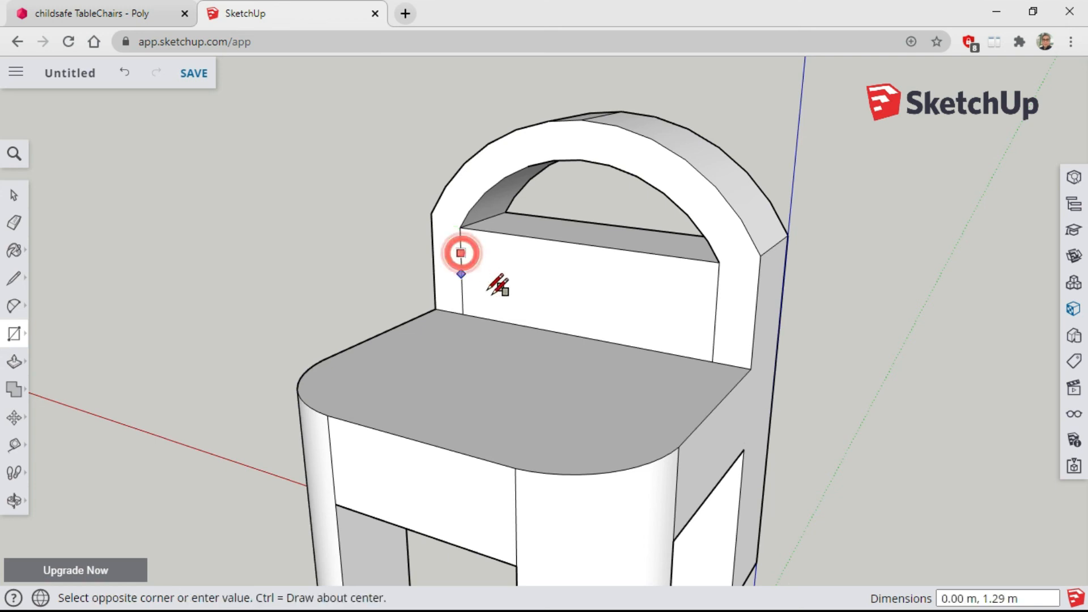
click(714, 331)
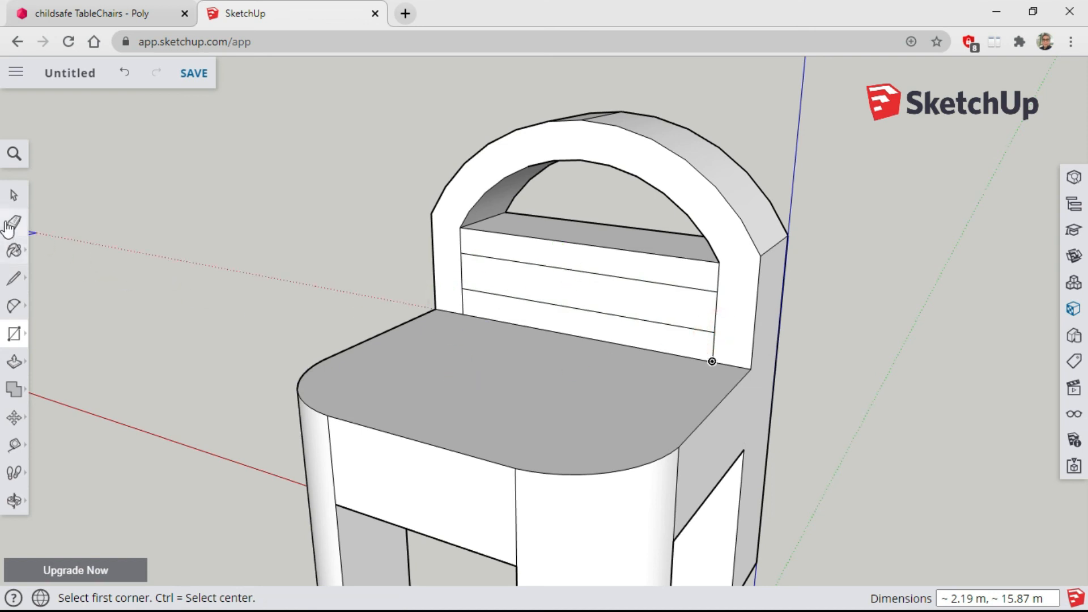
Push the rectangle 5 m through the backrest to cut a horizontal slot below the arched opening
click(15, 194)
click(13, 365)
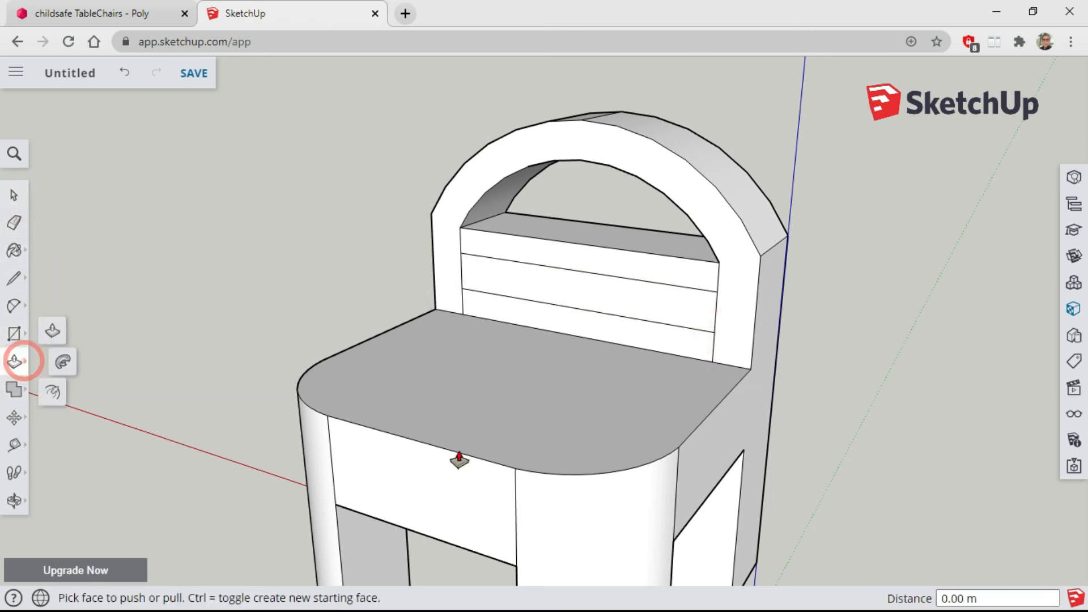
click(591, 307)
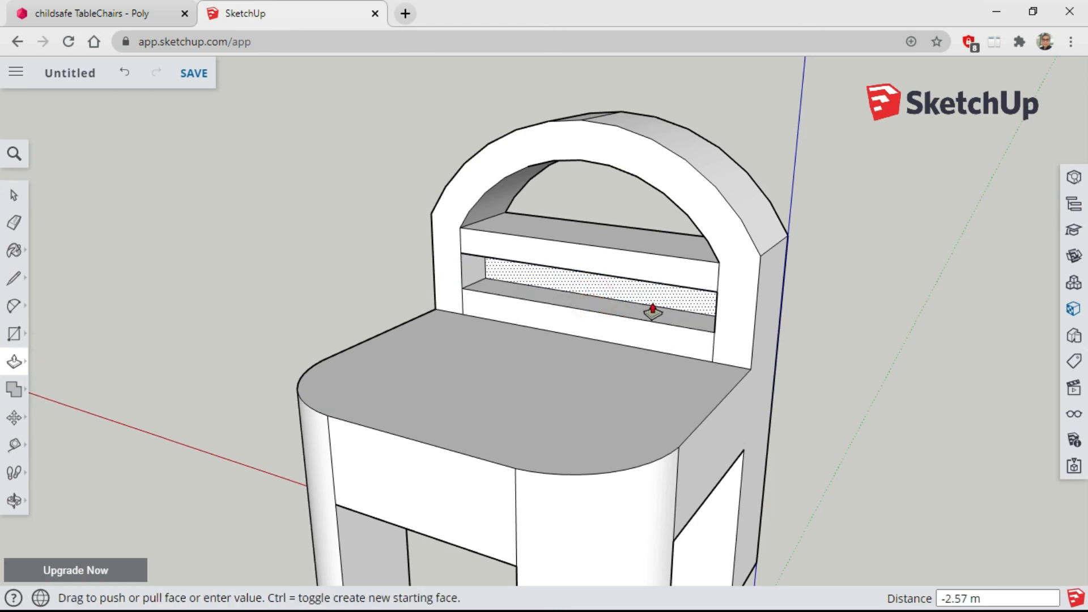
click(783, 279)
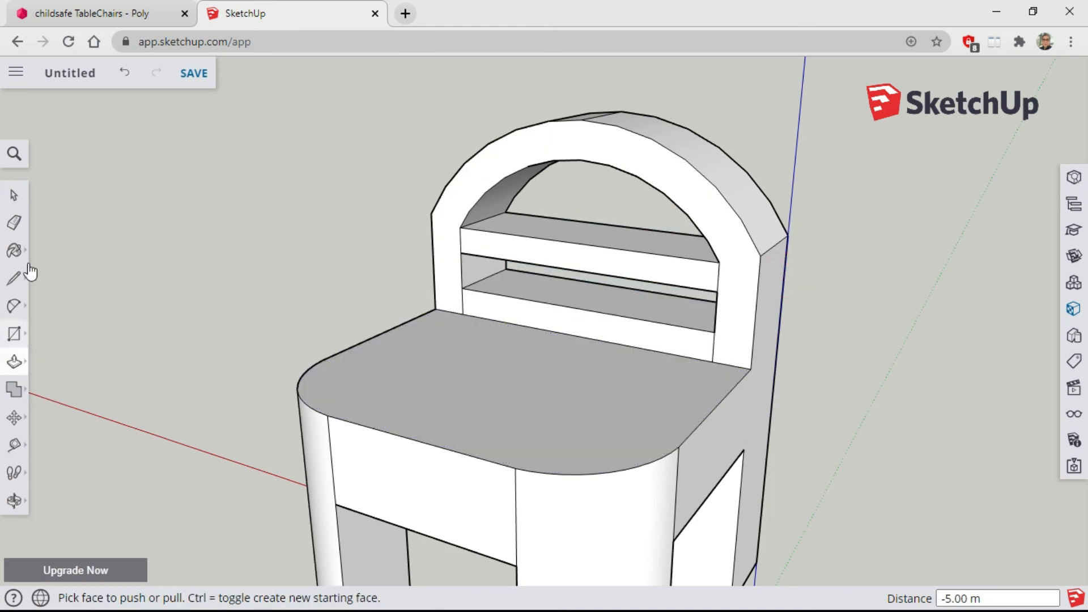
Erase the four leftover vertical line segments above and below the slot on the front face of the backrest
click(15, 361)
click(14, 222)
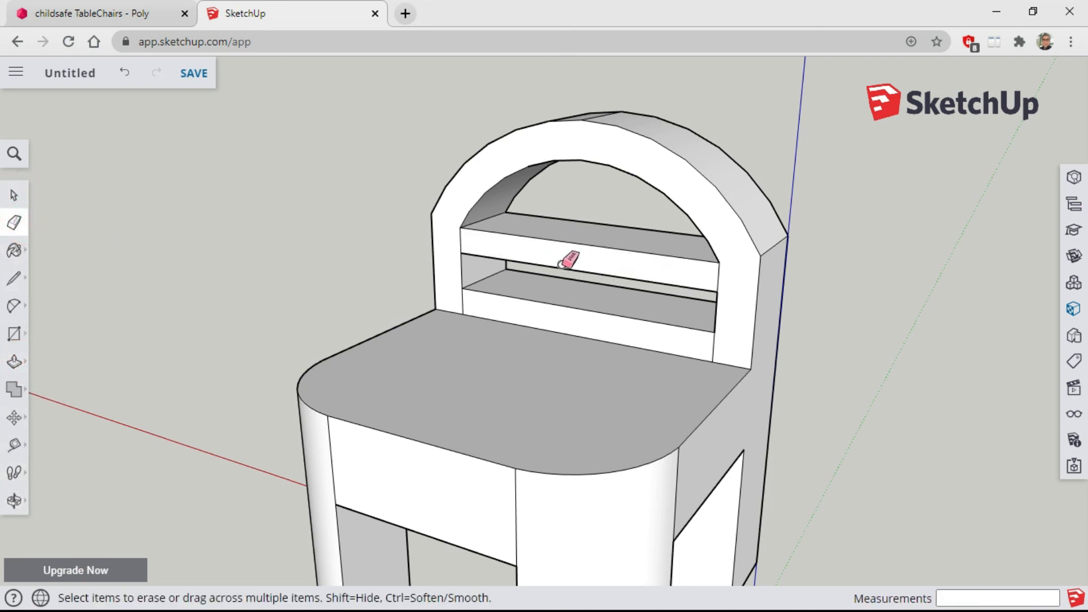
click(721, 275)
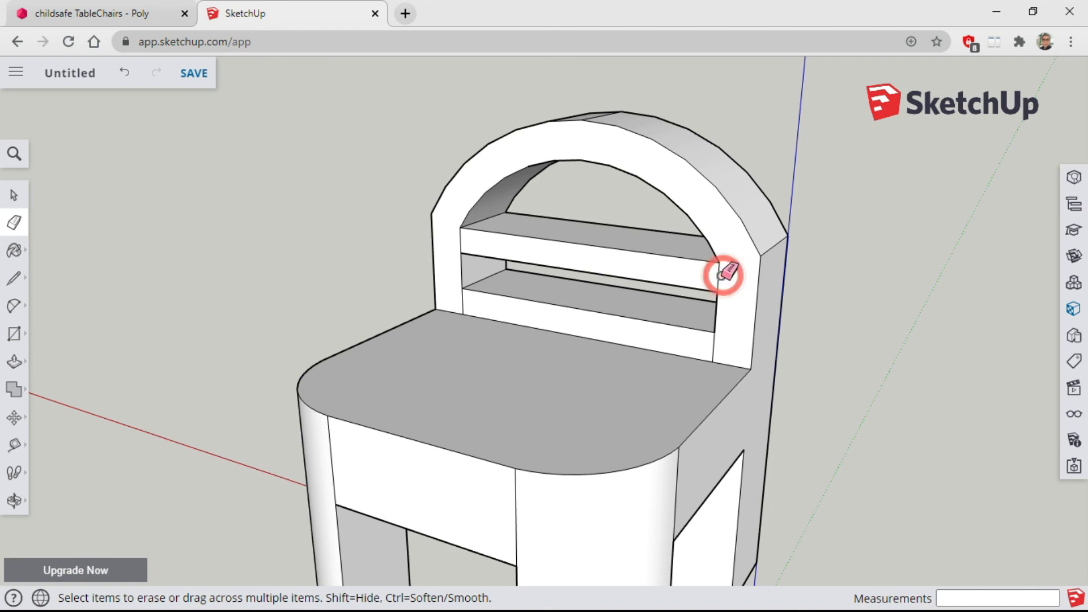
click(459, 236)
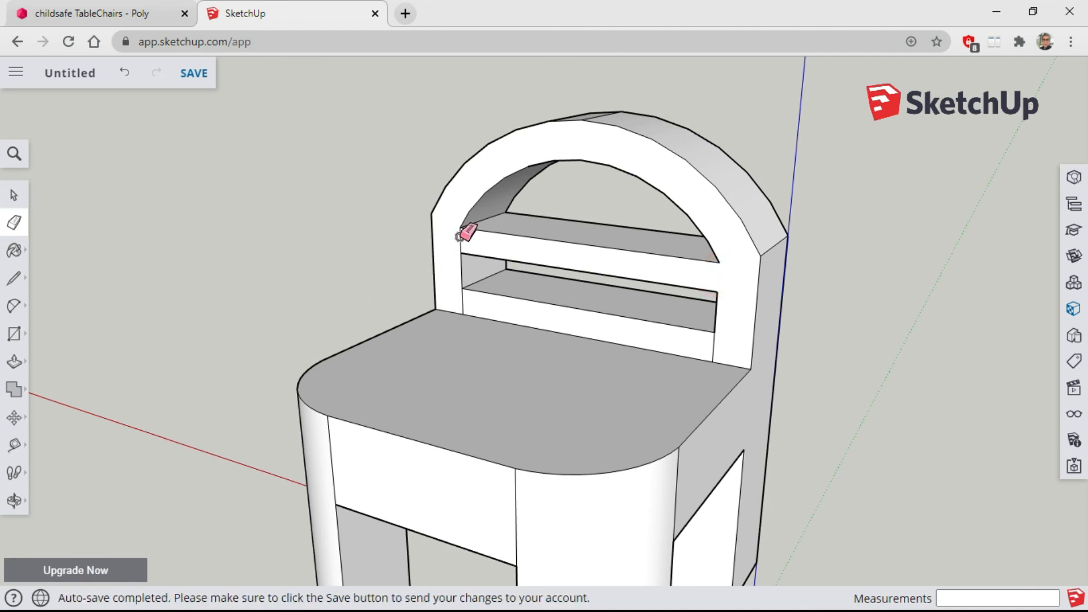
click(462, 300)
click(713, 353)
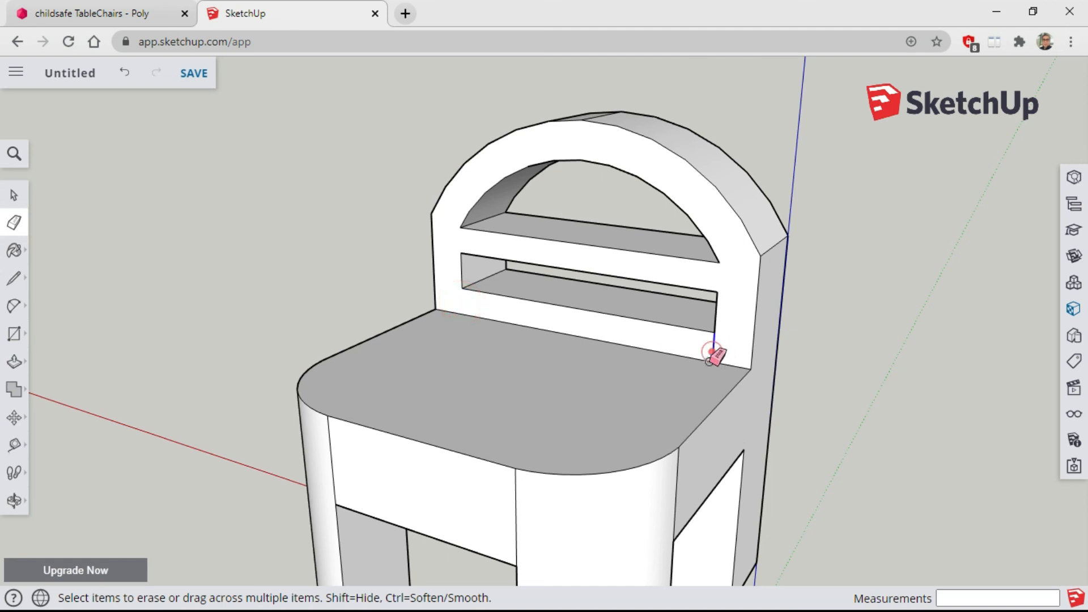
Save the model as "chair demo" in the SketchUp project
click(14, 499)
drag(643, 392, 317, 280)
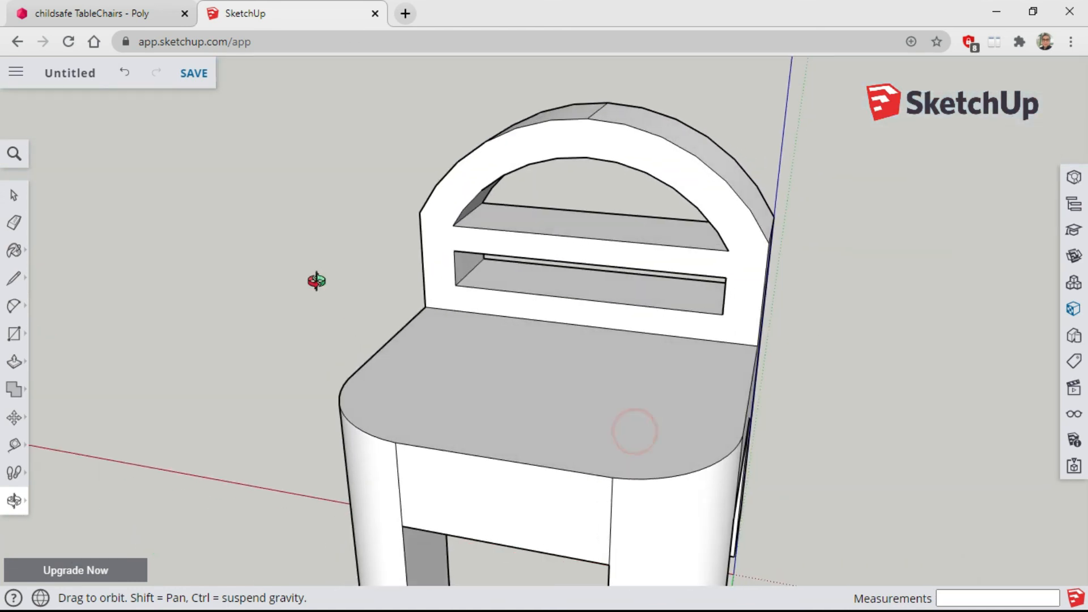
click(199, 79)
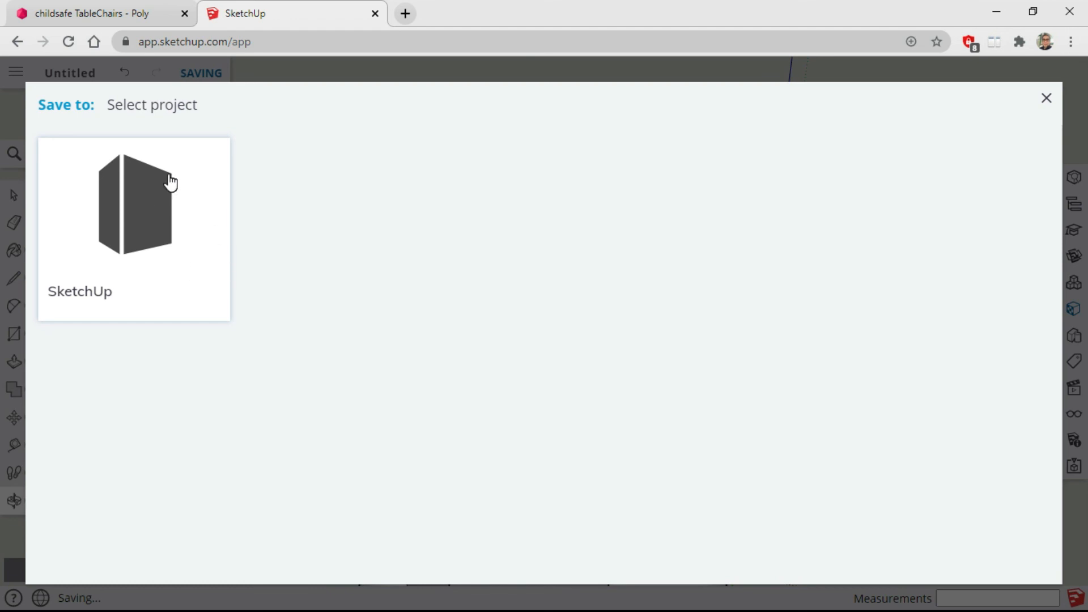
click(158, 225)
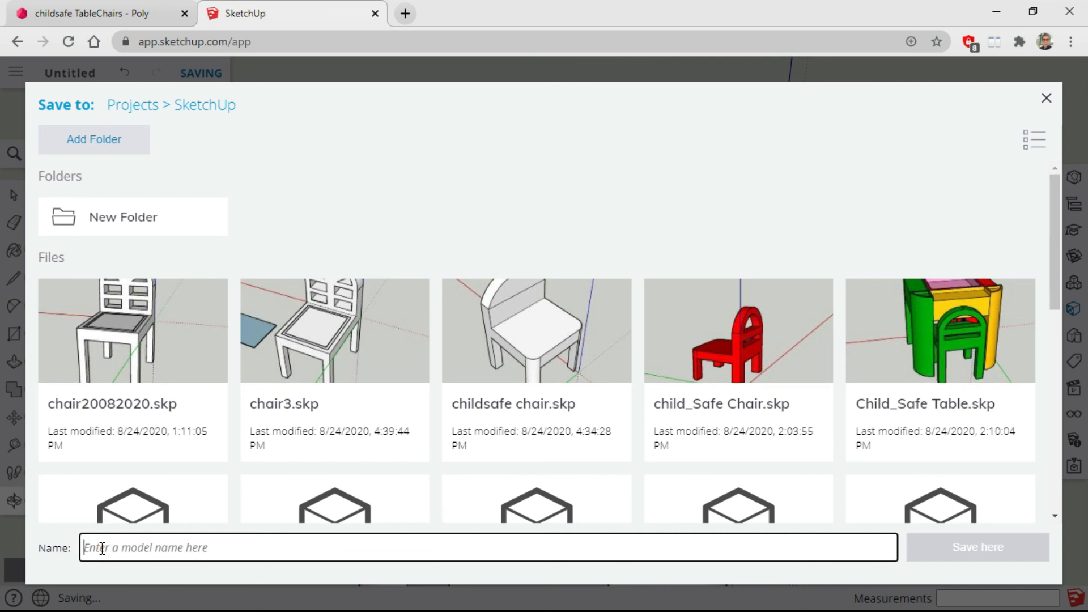
text(chair demo)
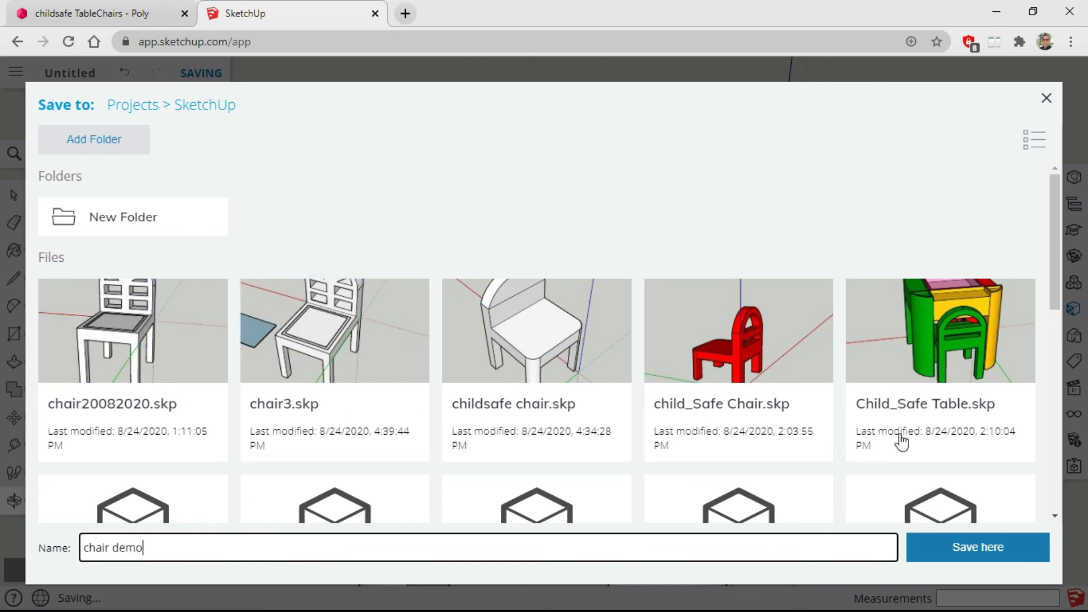
click(967, 548)
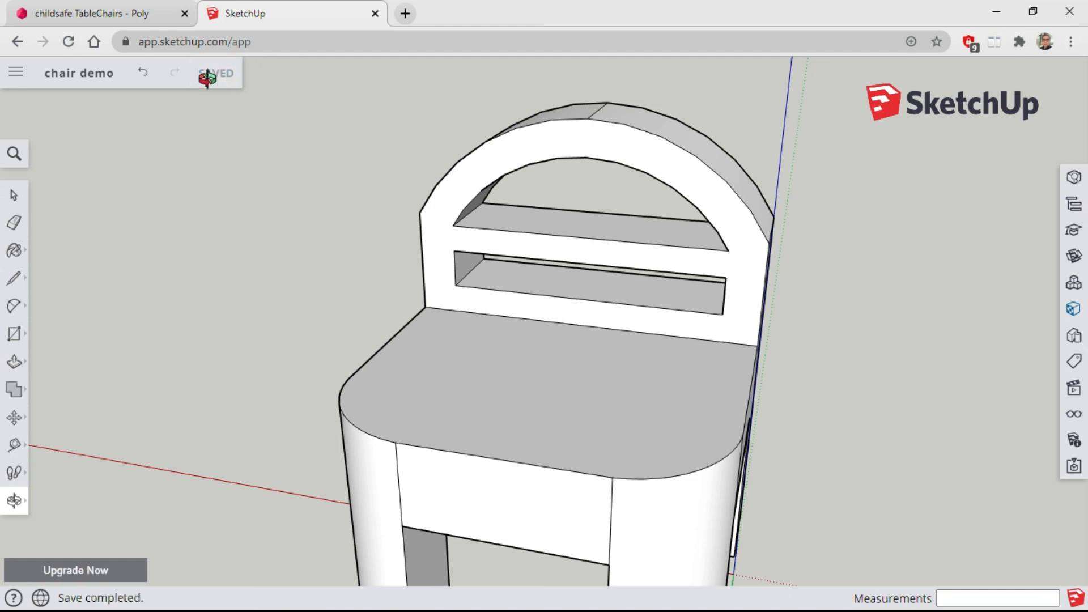
Export the model as an STL file named "chair demo.stl" to the Documents folder
scroll(227, 278, down, 2)
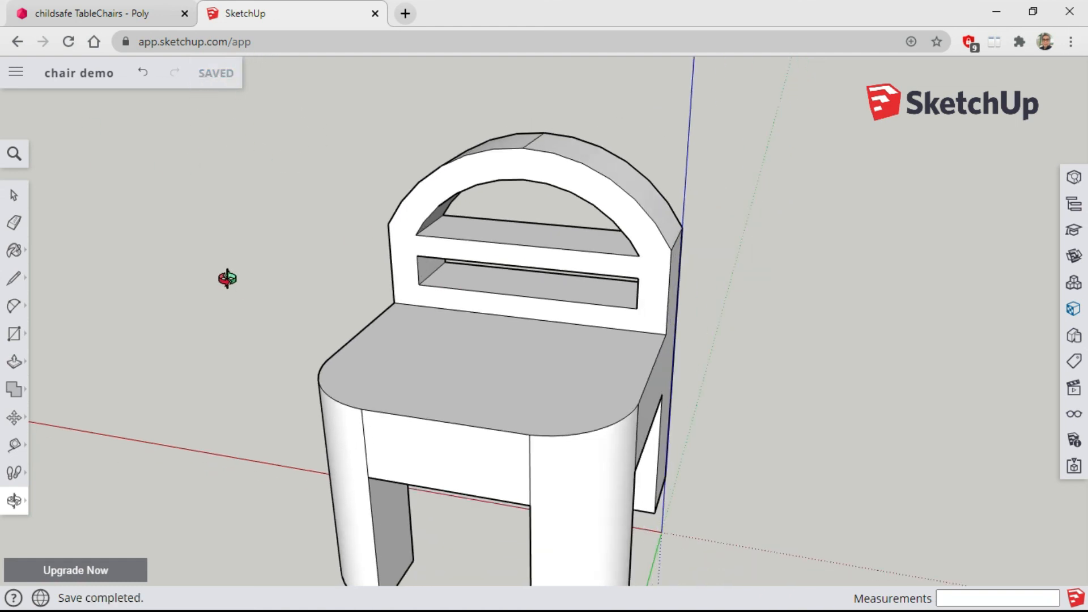
scroll(228, 280, down, 1)
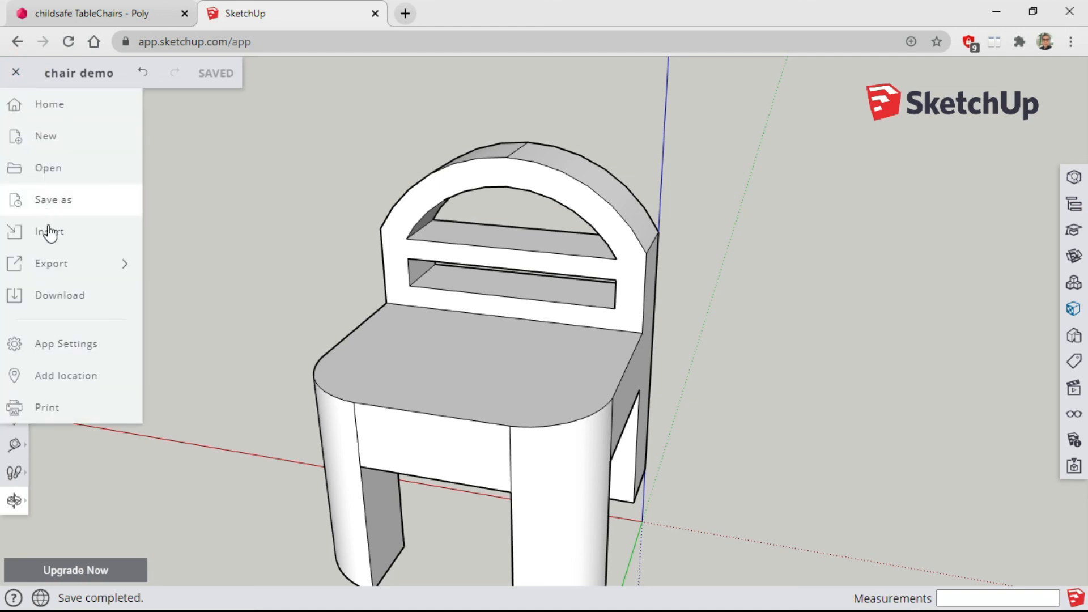
mouse_move(53, 268)
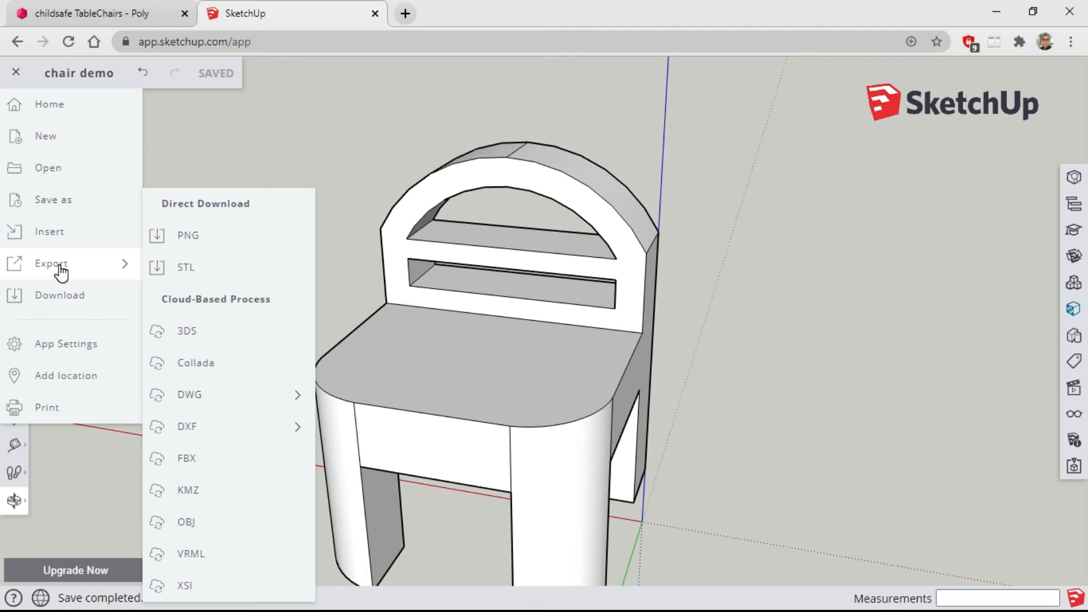
click(189, 268)
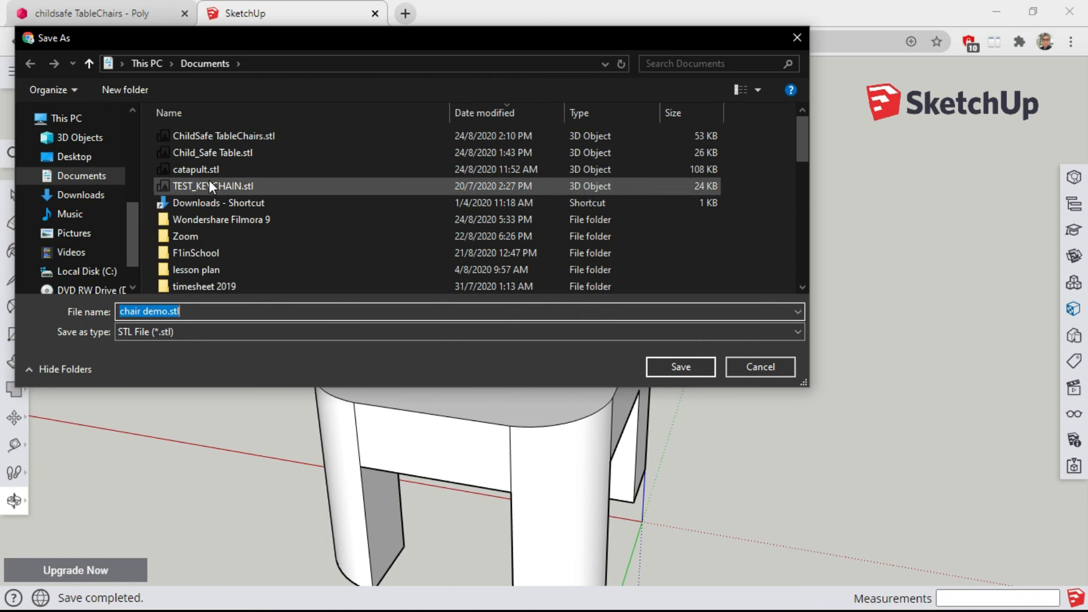
click(678, 368)
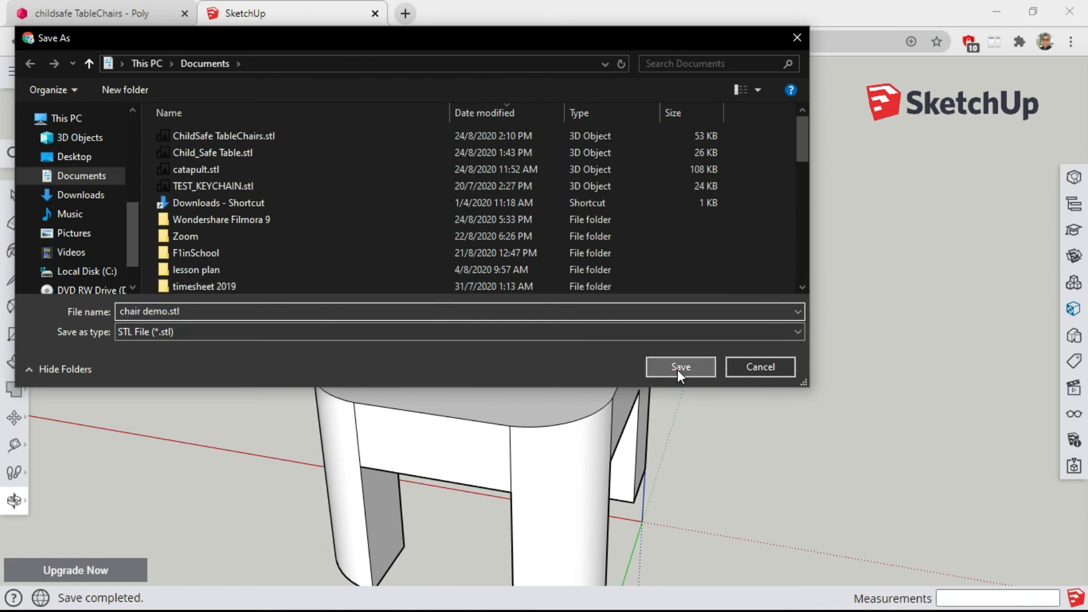